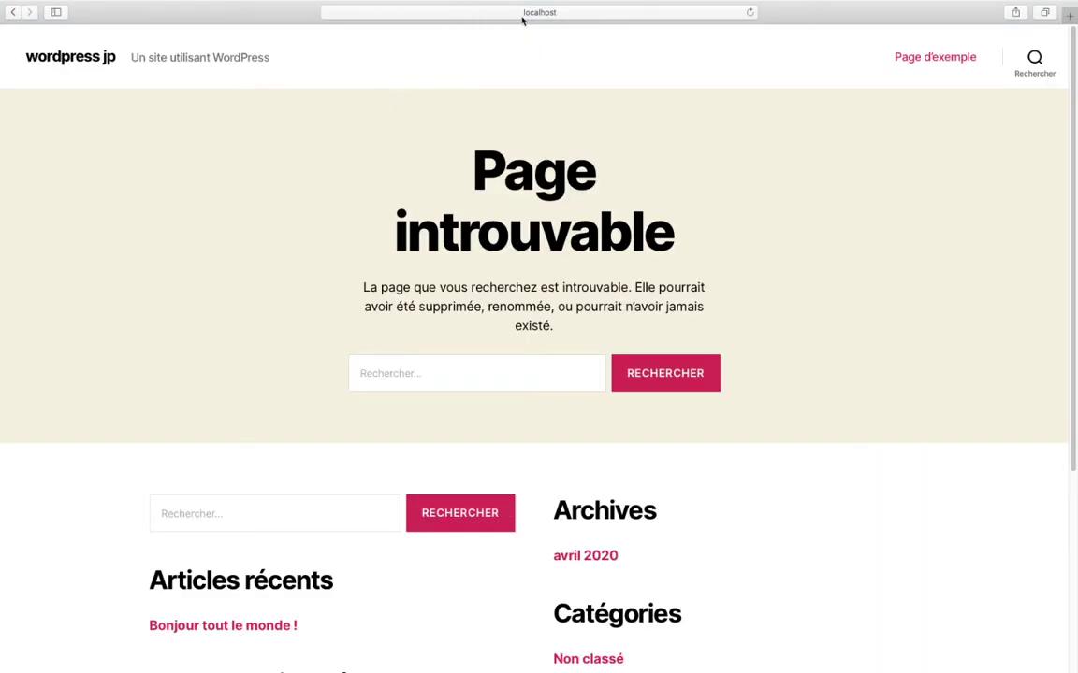
- Replace 404/ in the site address with wp-admin and load it
left_click(444, 11)
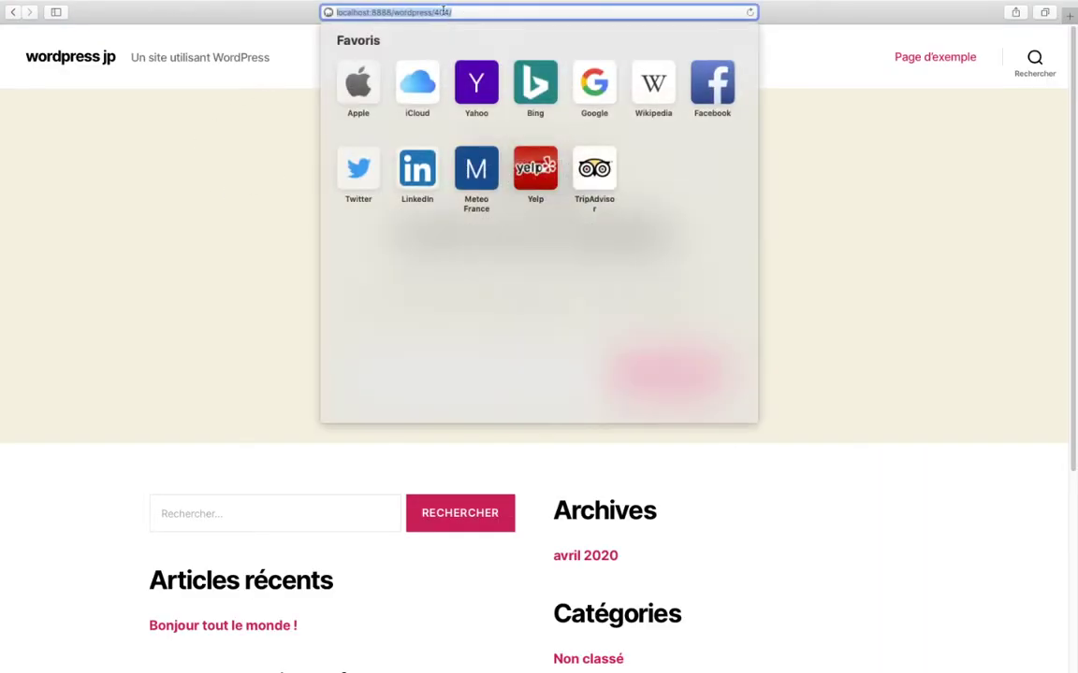
left_click(443, 11)
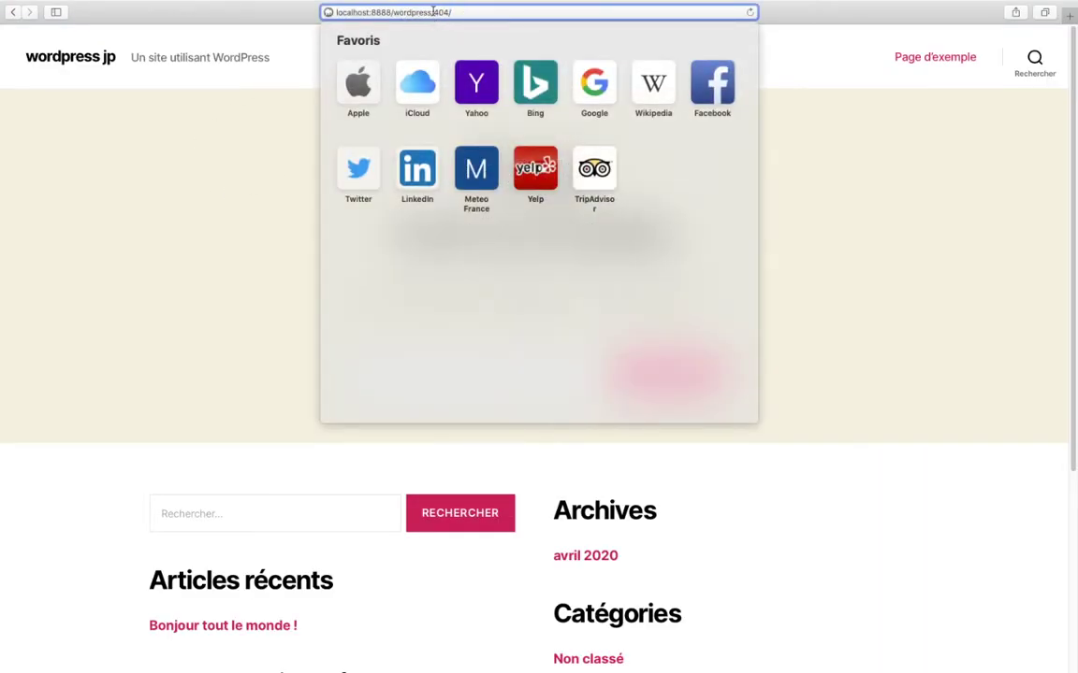
left_click_drag(433, 11, 496, 13)
type("wp")
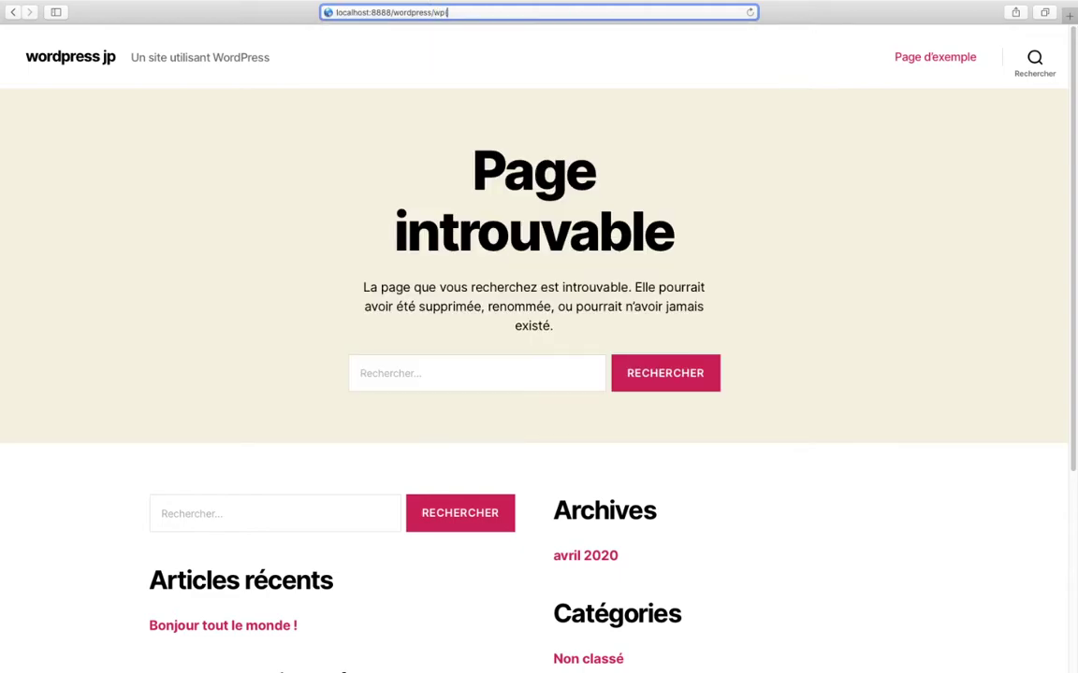
type("-ademin")
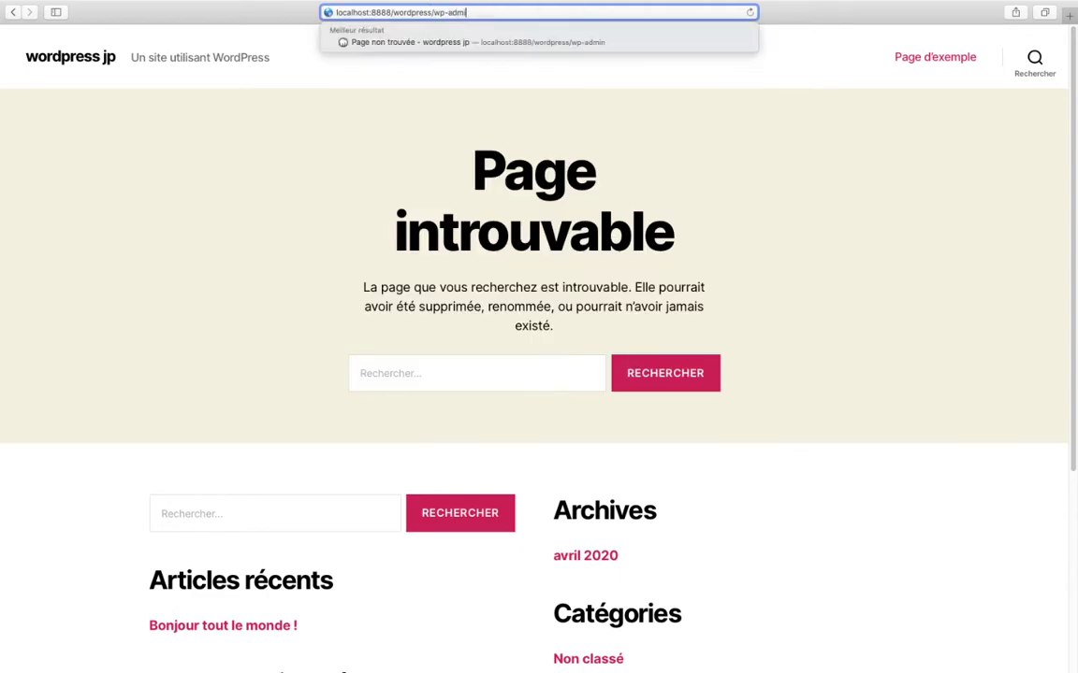
key("Return")
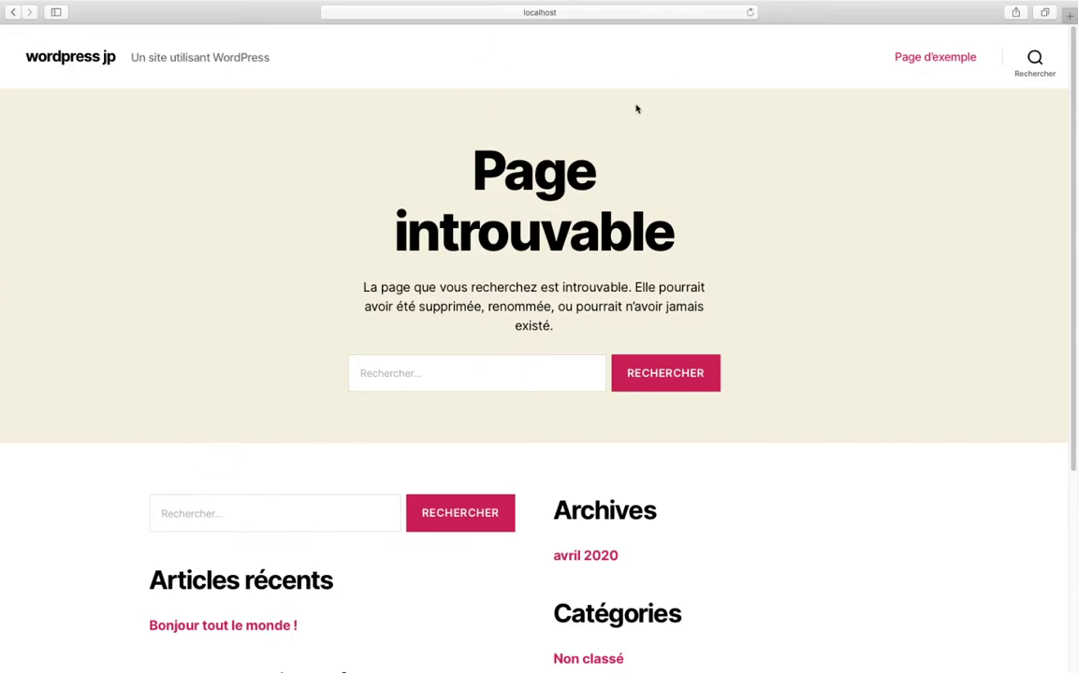
- Edit the site address to the login path and load it
left_click(488, 11)
left_click(456, 12)
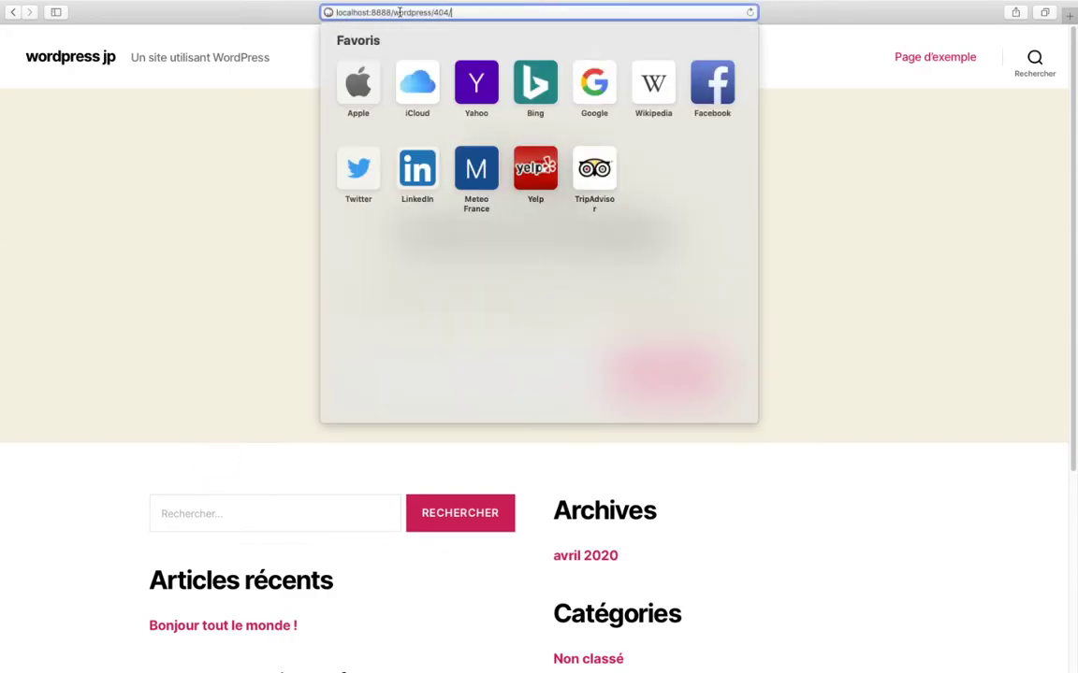
left_click_drag(393, 12, 459, 13)
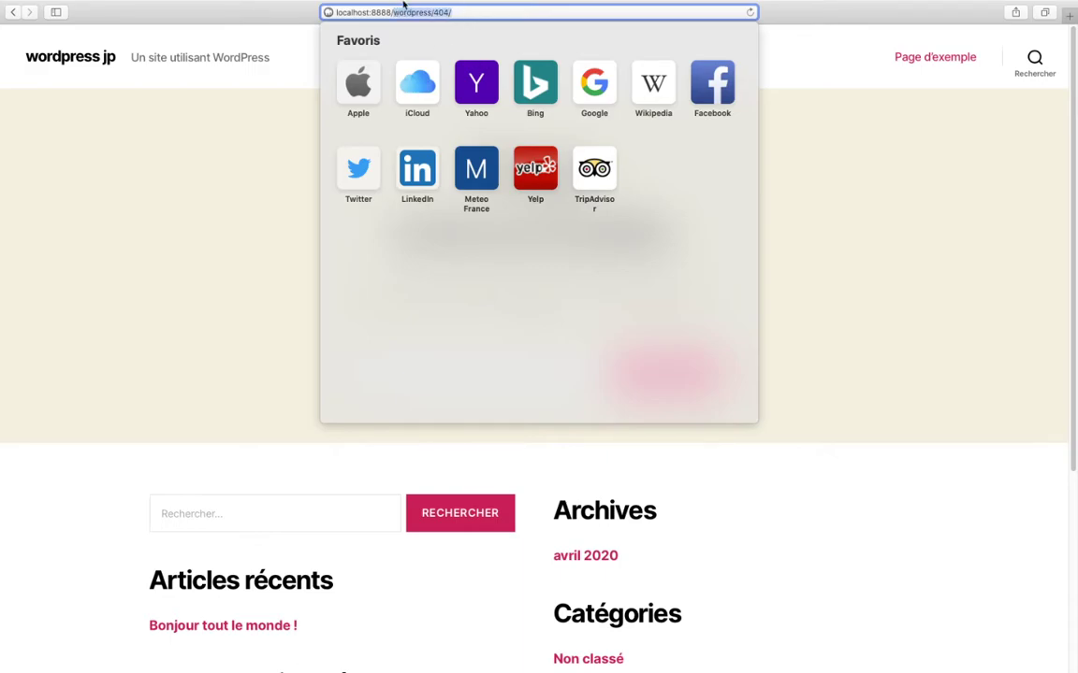
left_click(433, 11)
type("formin")
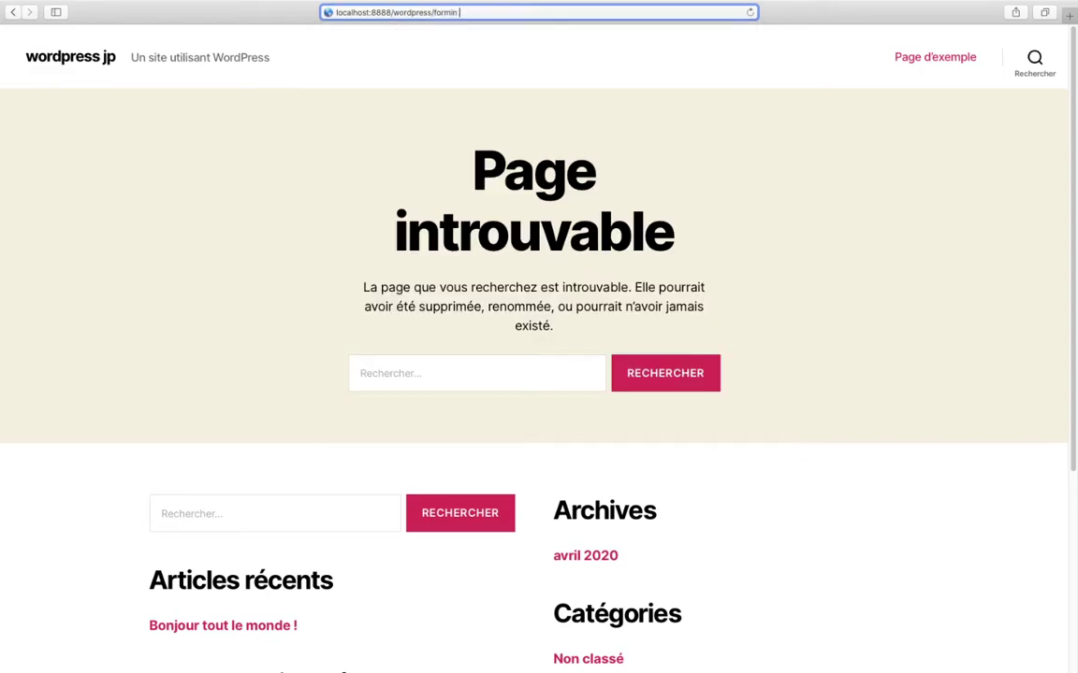
key("Return")
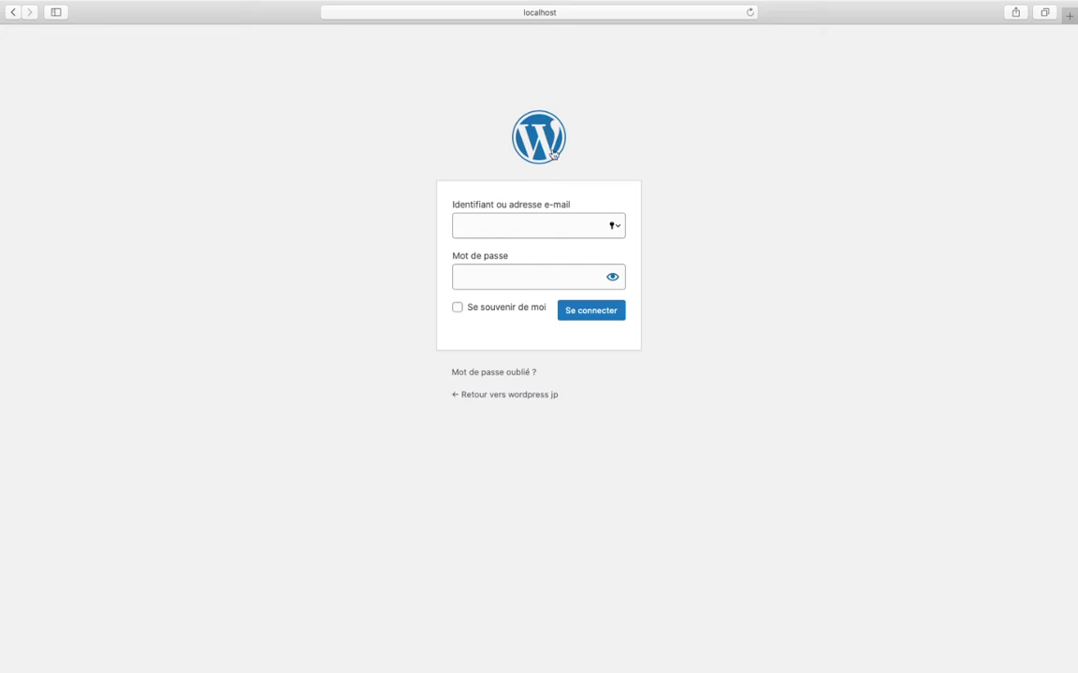
- Reload the corrected login page address and clear the wrongly typed username
left_click(535, 12)
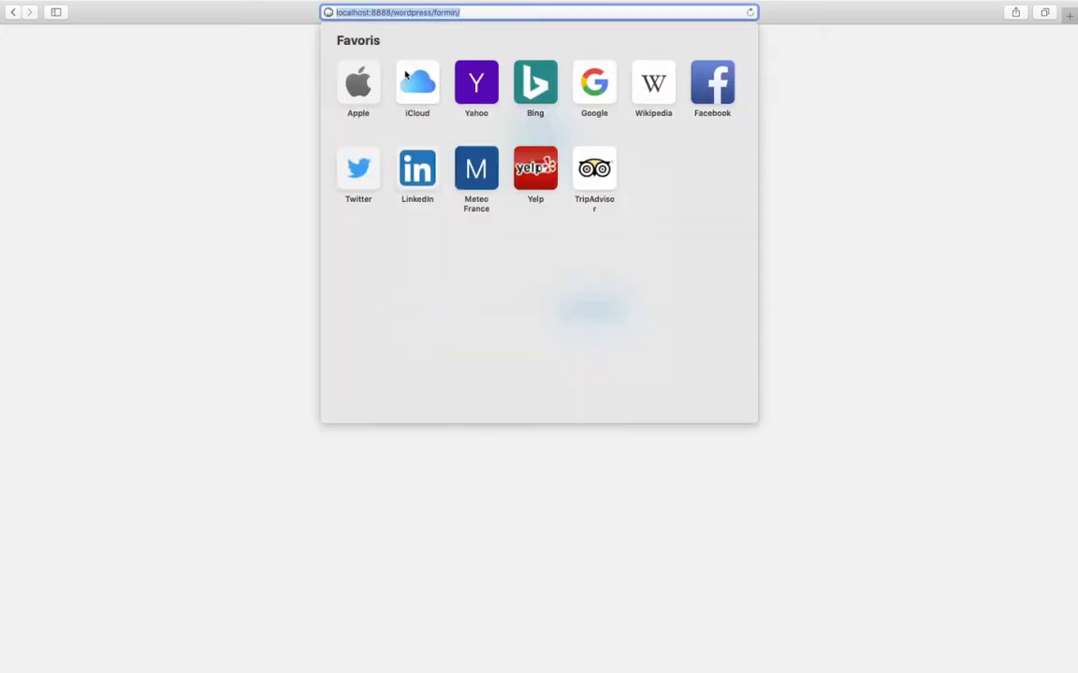
left_click(449, 12)
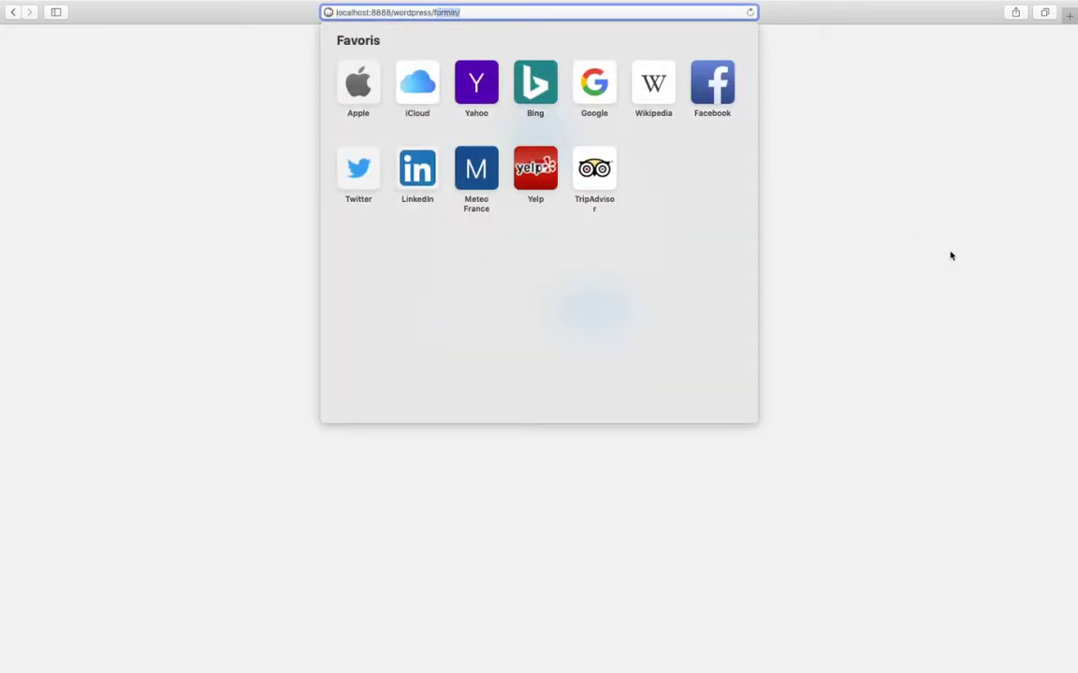
key("Return")
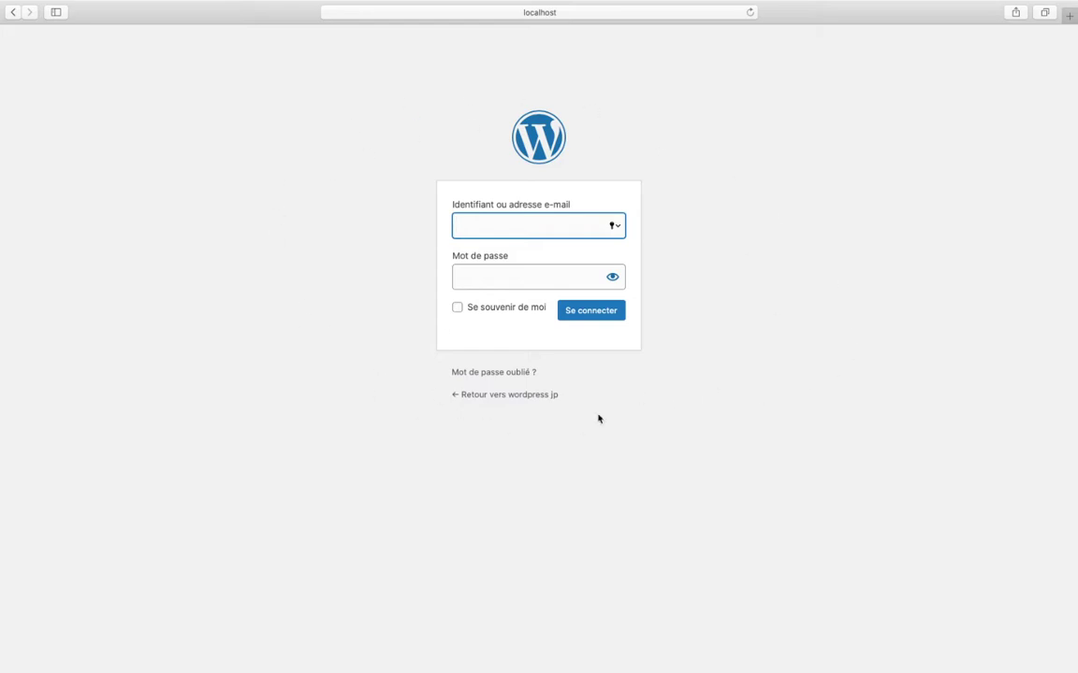
type("jpm")
key("BackSpace")
key("BackSpace")
key("BackSpace")
key("ctrl+Left")
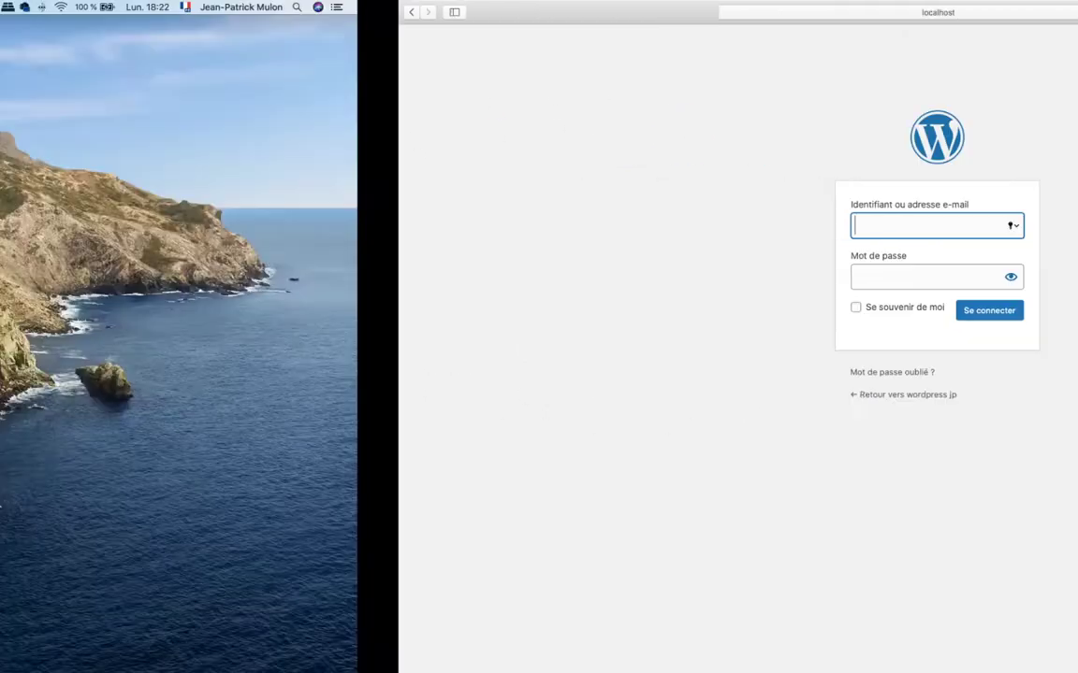
key("ctrl+Right")
key("ctrl+Right")
key("ctrl+Left")
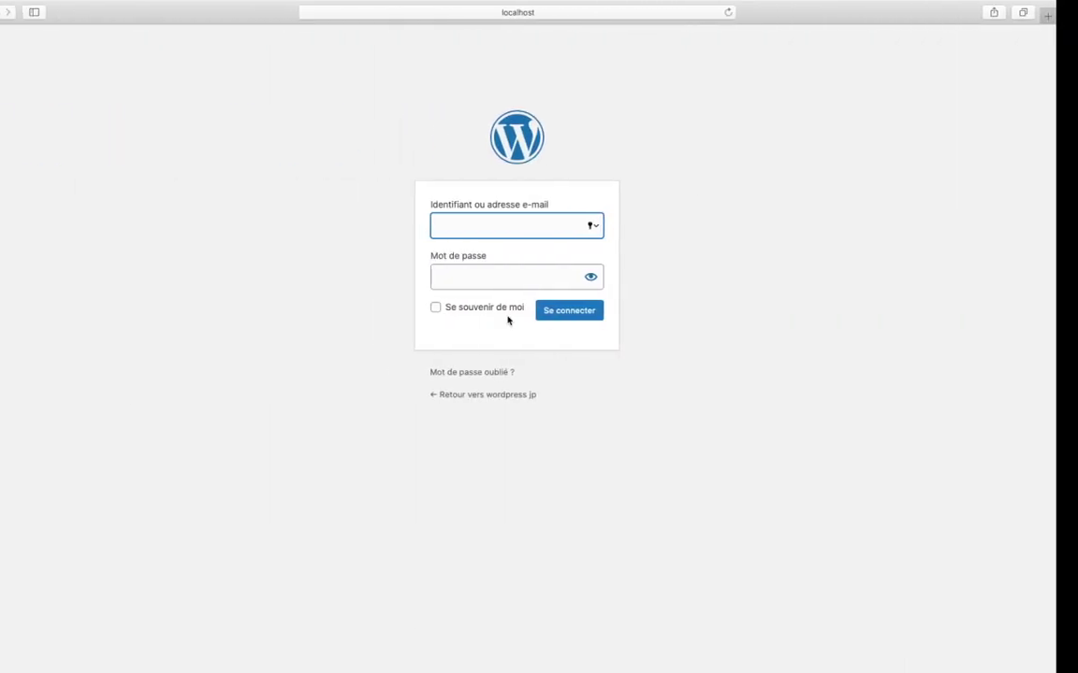
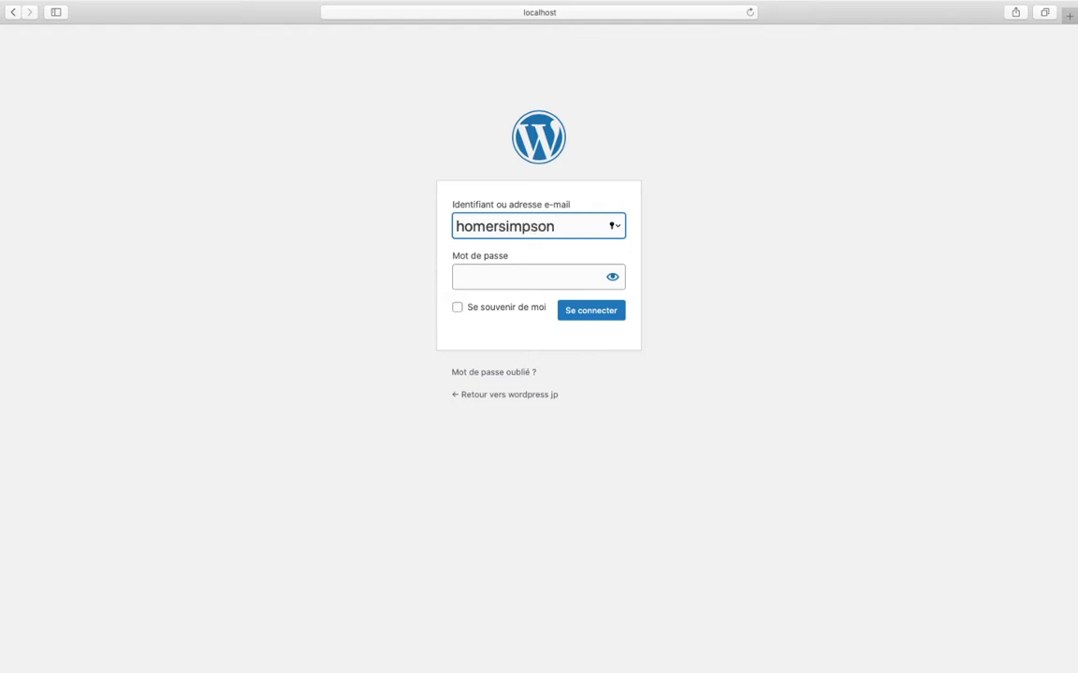
- Enter the test user's username and password, reveal the password to check it, and sign in
key("Tab")
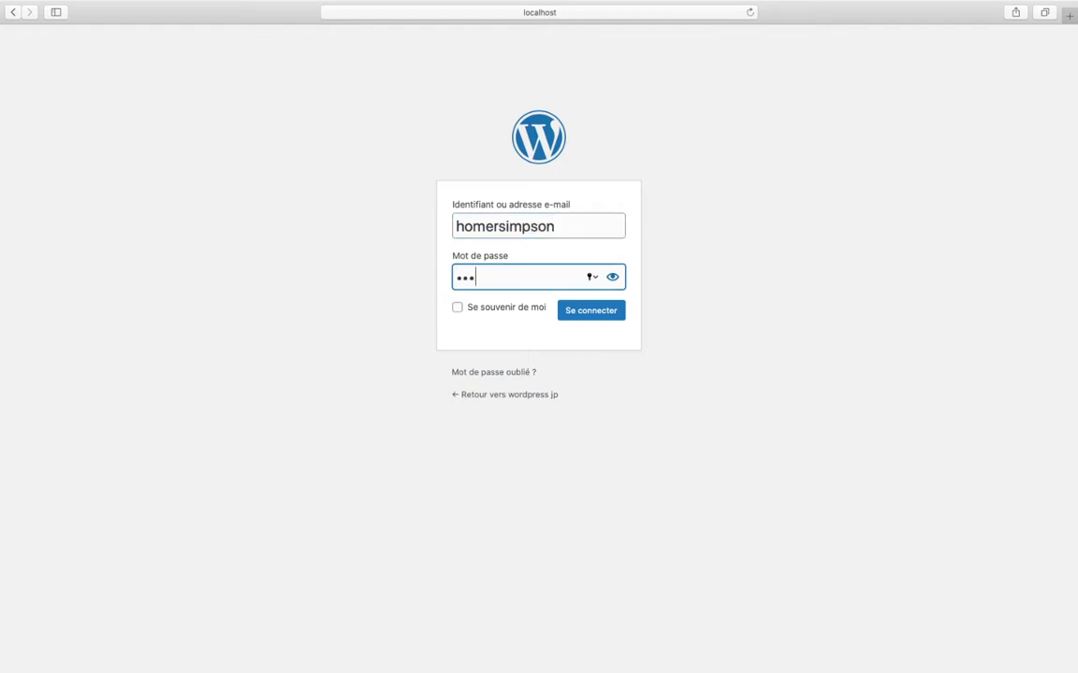
left_click(613, 278)
left_click(581, 316)
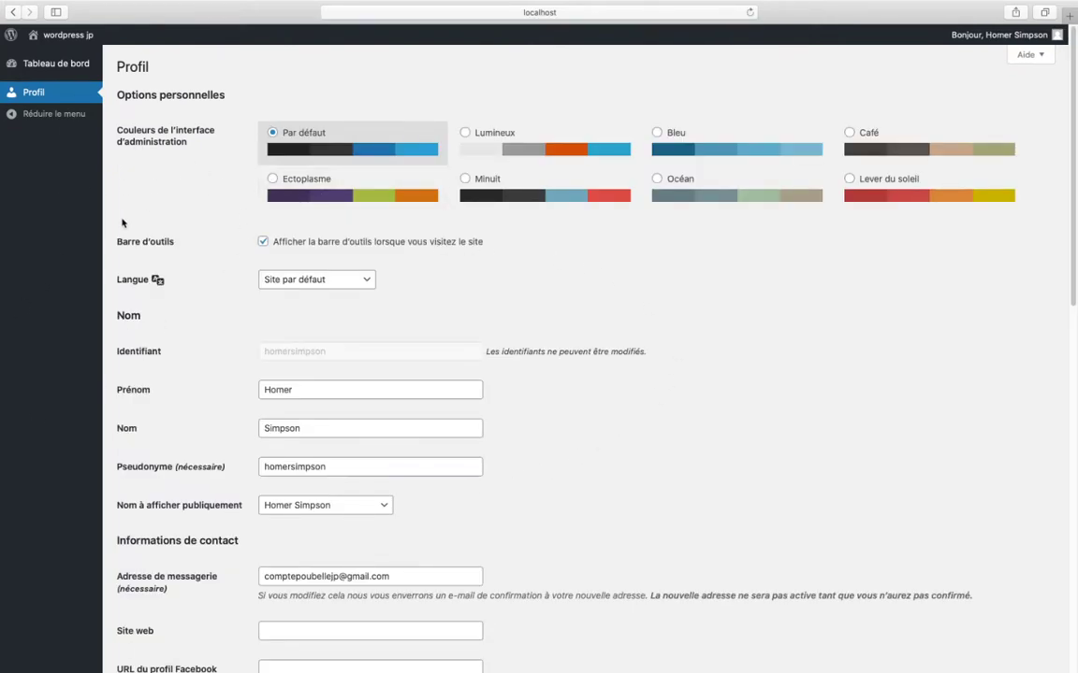
- Scroll through the Profil settings, then go to the Tableau de bord dashboard
scroll(282, 390, "down", 5)
scroll(281, 387, "up", 5)
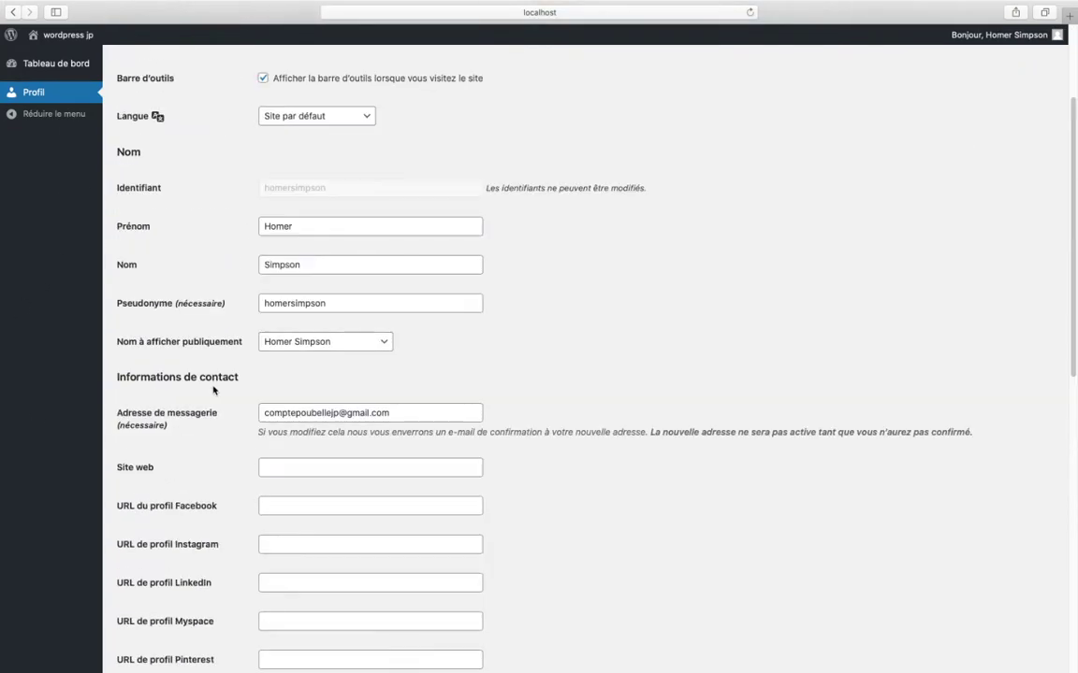
scroll(212, 390, "up", 2)
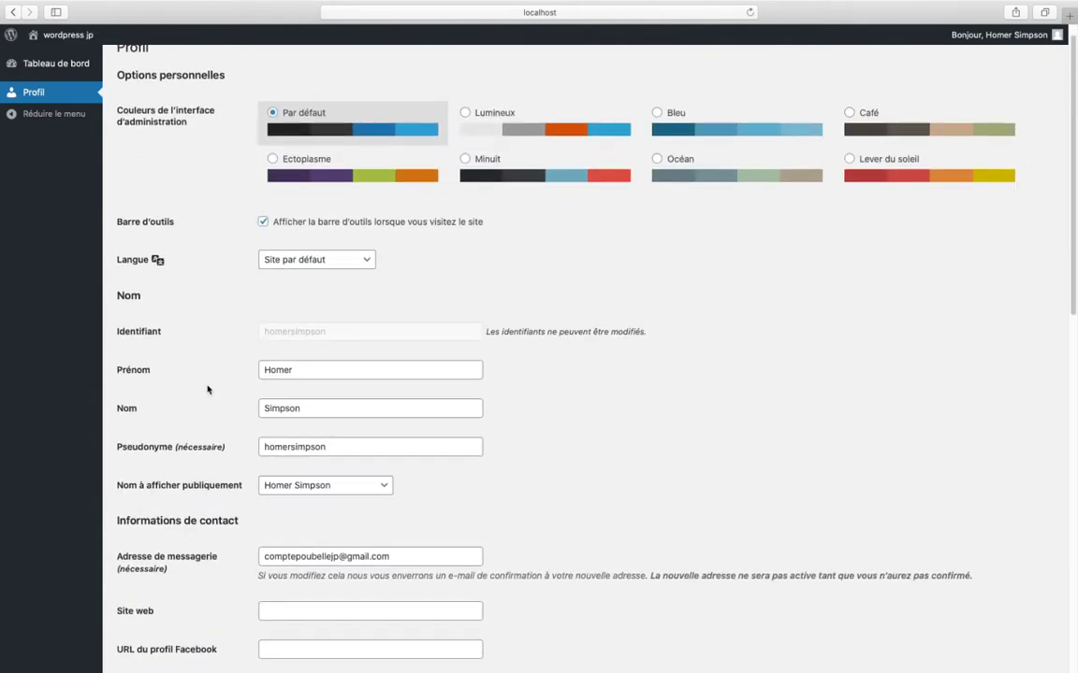
mouse_move(52, 36)
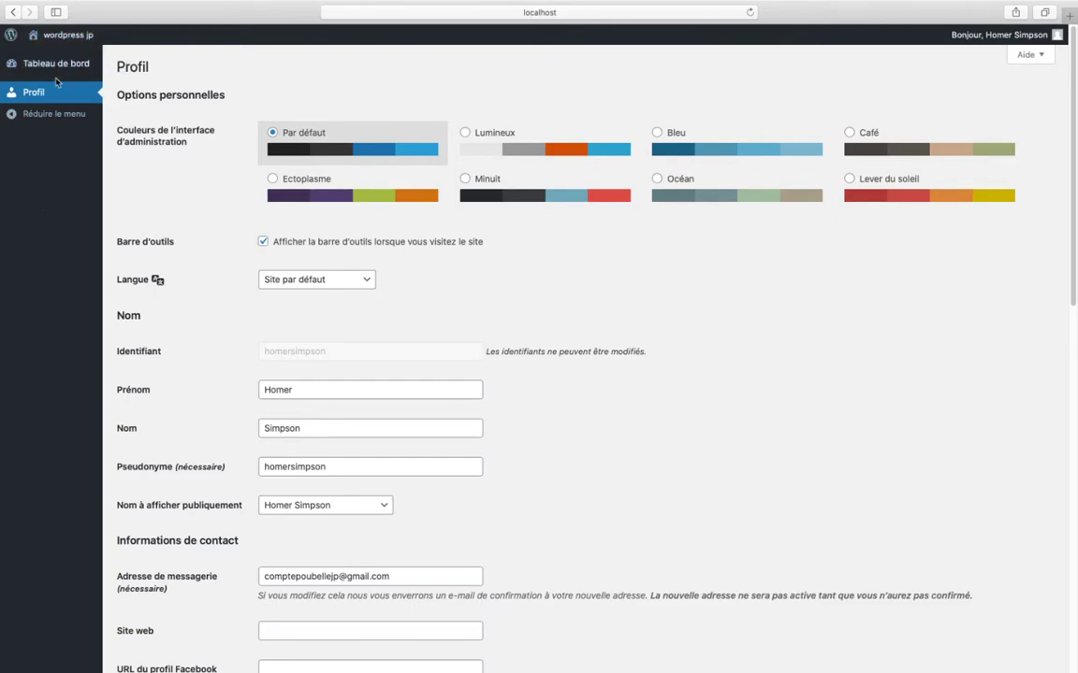
left_click(55, 68)
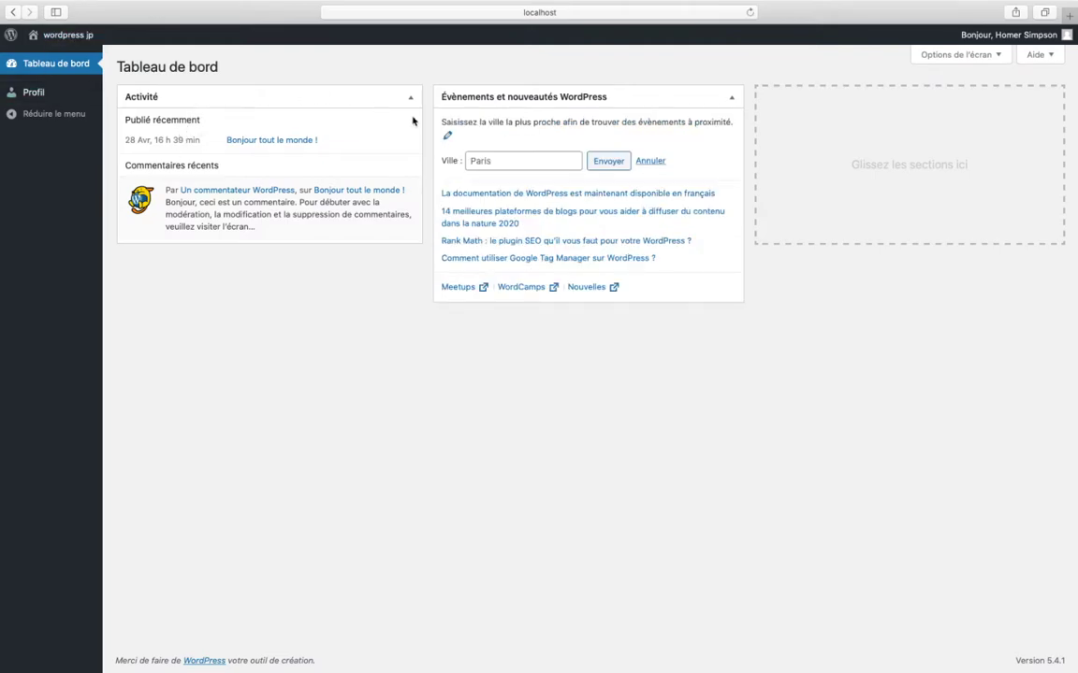
- Collapse, expand and move the events and news box and the Activité box
left_click(548, 99)
left_click(509, 96)
left_click_drag(565, 99, 712, 120)
left_click(666, 94)
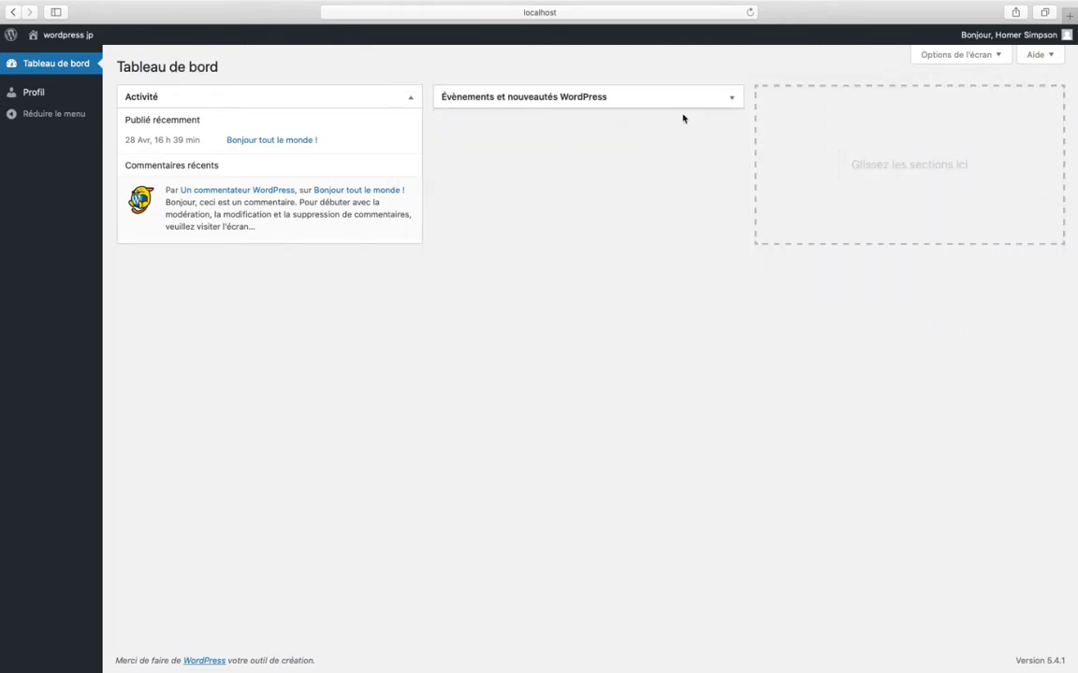
left_click(277, 95)
left_click(277, 97)
left_click_drag(329, 247, 387, 226)
- Toggle Activité and events and news in Options de l'écran, leaving both shown
left_click(997, 51)
left_click(138, 82)
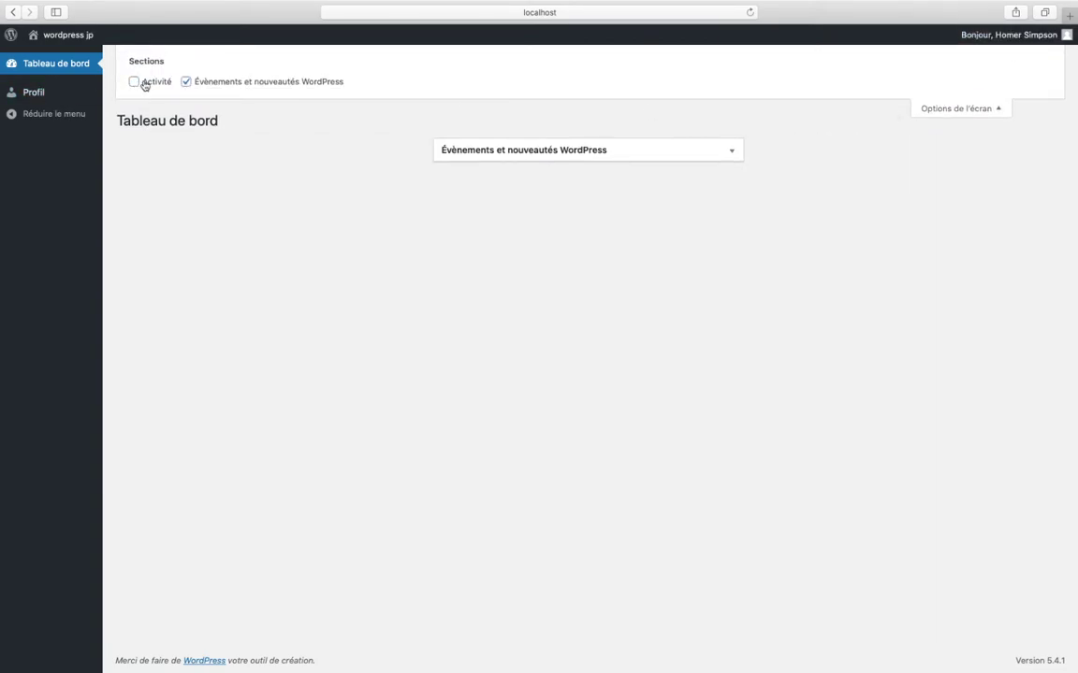
left_click(185, 81)
left_click(186, 82)
left_click(186, 82)
left_click(133, 82)
left_click(186, 83)
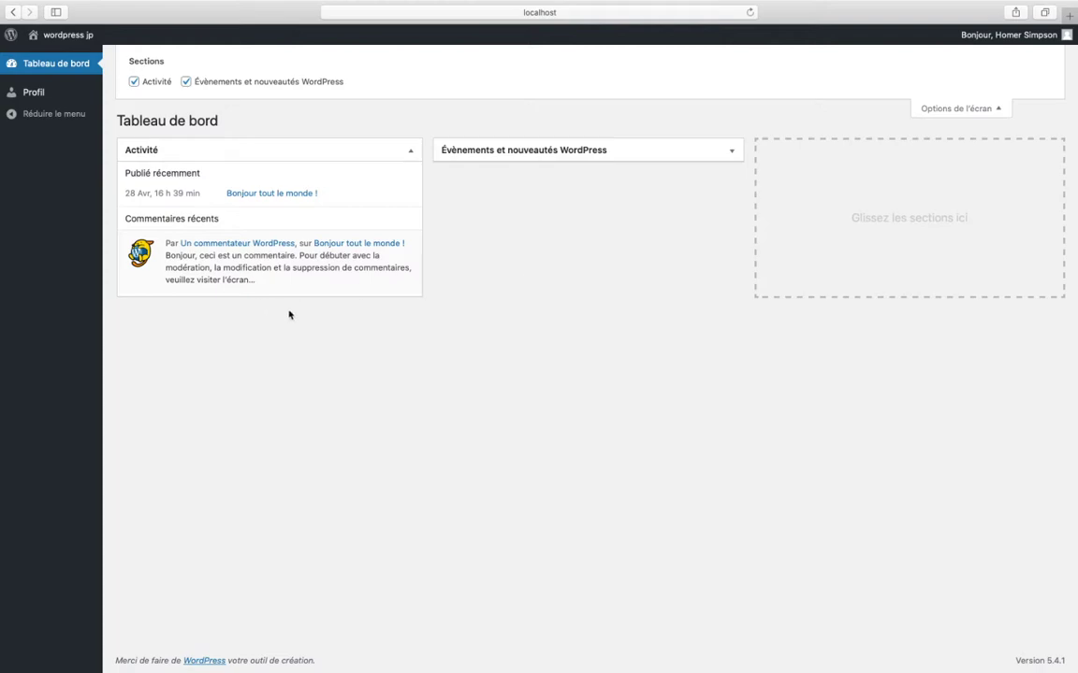
left_click(961, 108)
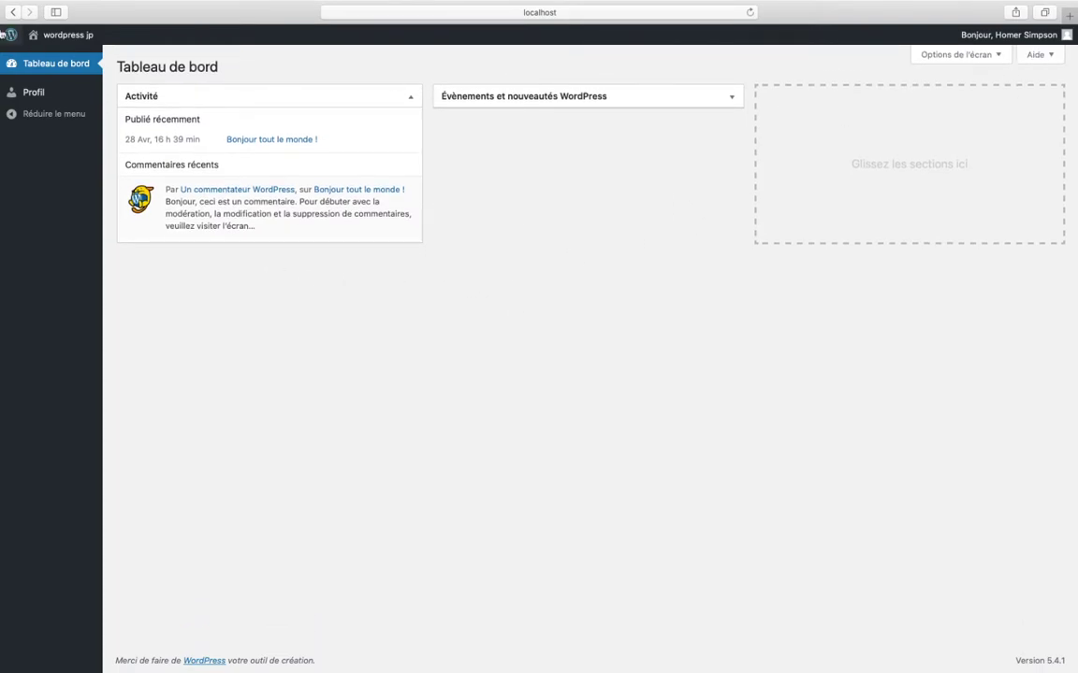
- On Profil, try the Lumineux, Bleu and Café admin colour schemes, settling on Bleu
left_click(35, 93)
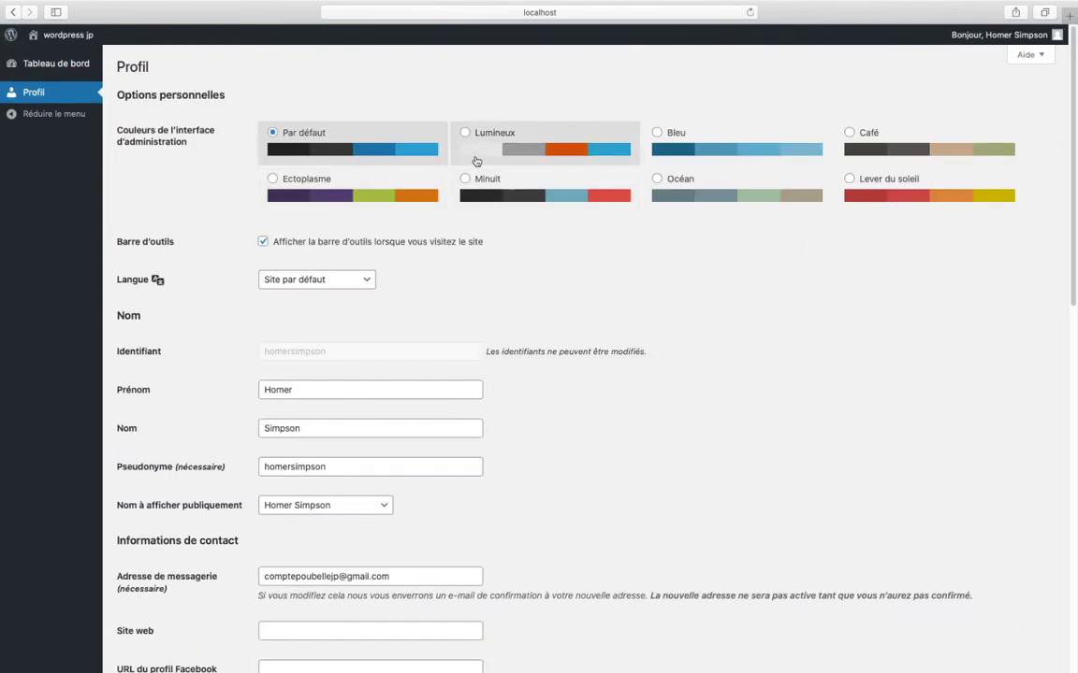
left_click(466, 136)
left_click(734, 150)
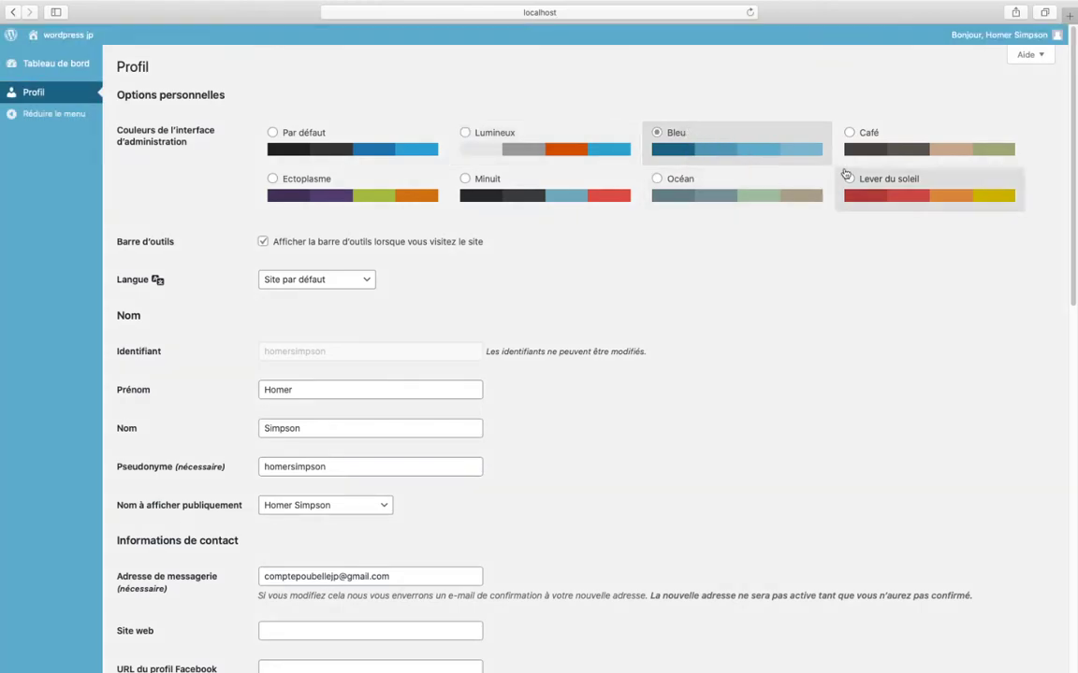
left_click(888, 148)
left_click(748, 161)
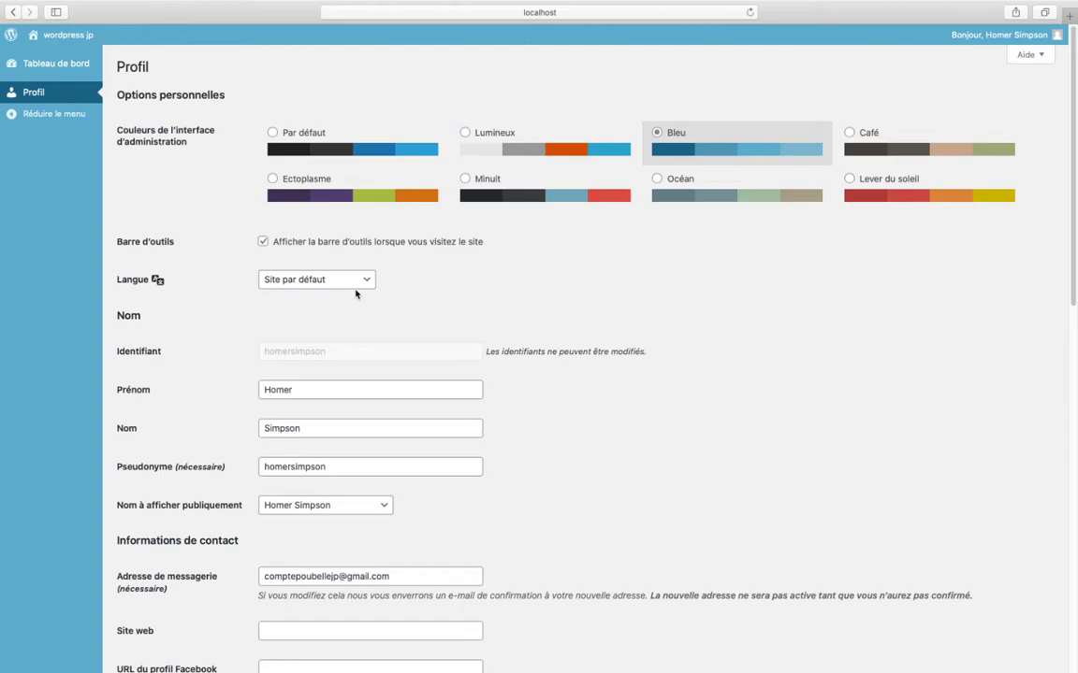
- Review the profile fields, selecting the e-mail address and checking the biography box
scroll(327, 365, "down", 5)
scroll(374, 365, "up", 2)
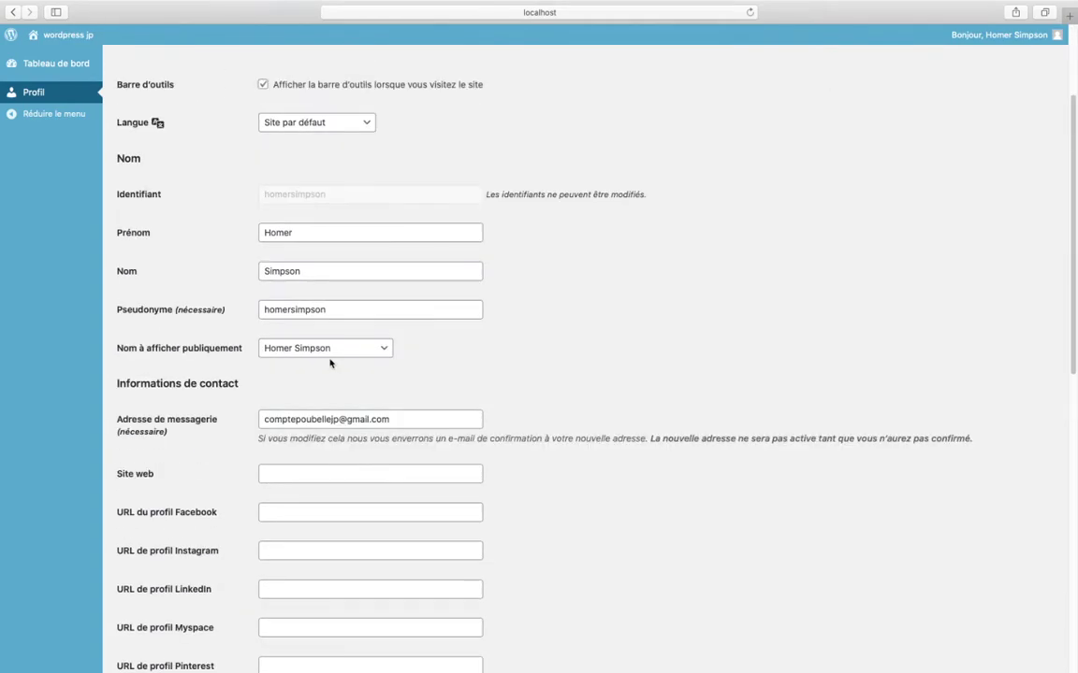
left_click(428, 425)
left_click_drag(428, 424, 284, 405)
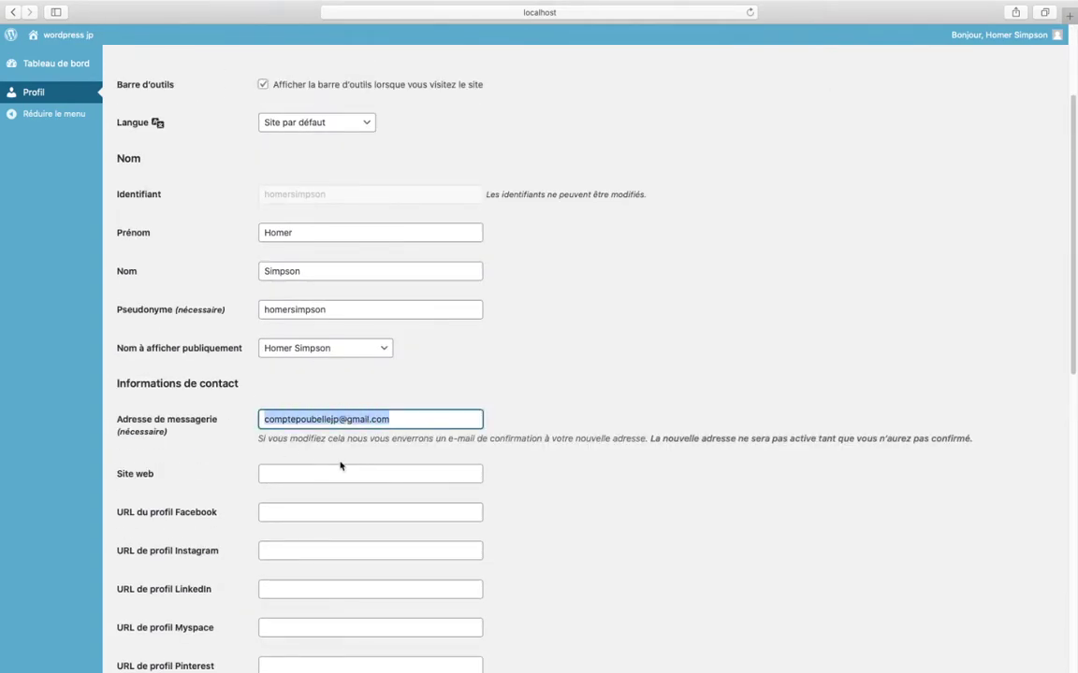
scroll(344, 447, "down", 8)
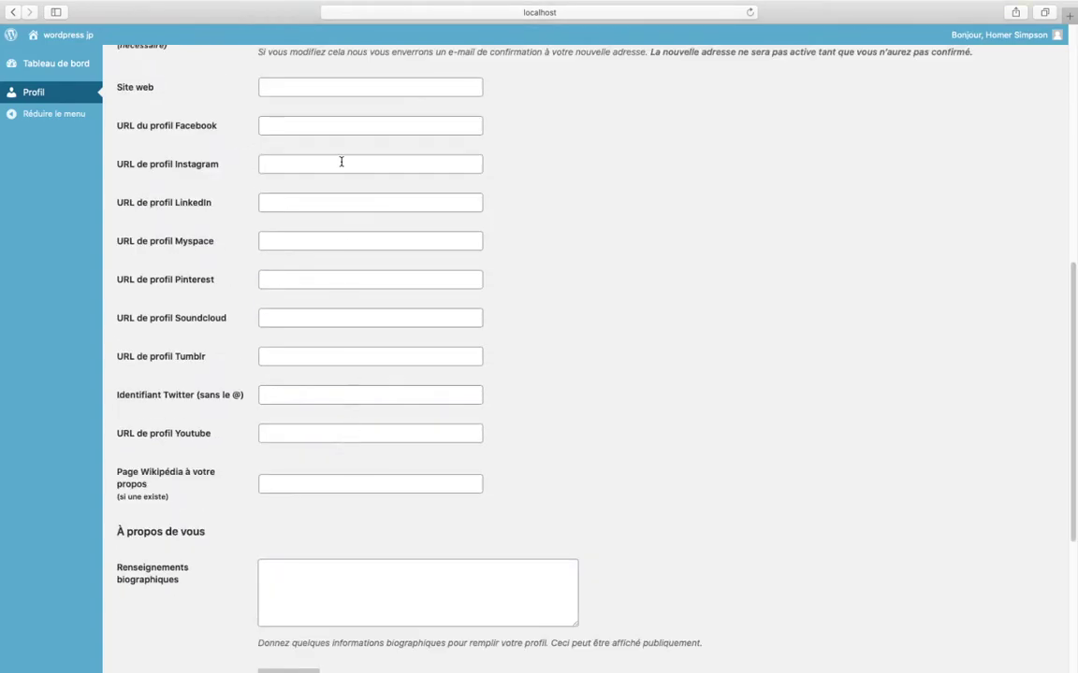
scroll(372, 497, "up", 1)
scroll(372, 498, "down", 7)
left_click(370, 316)
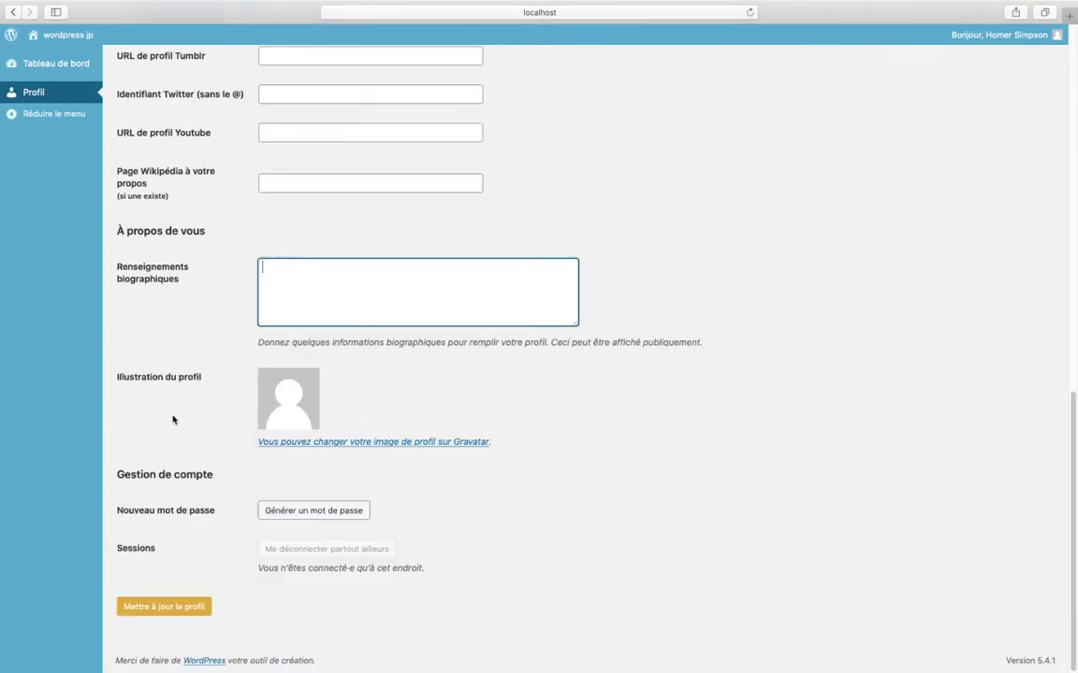
left_click(204, 390)
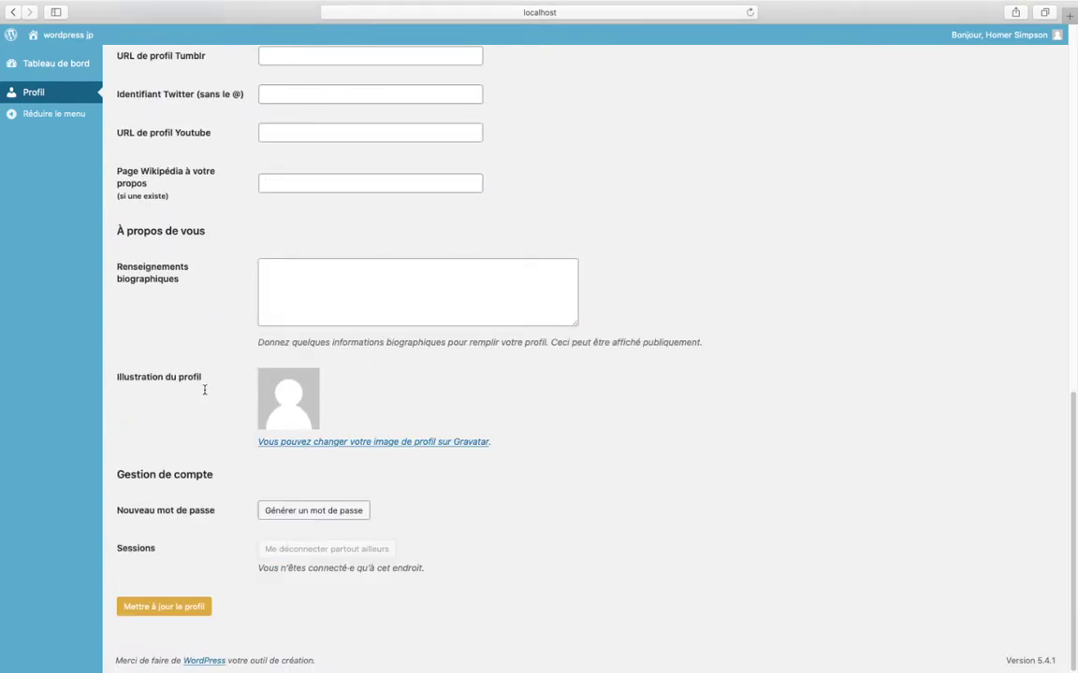
scroll(149, 398, "up", 15)
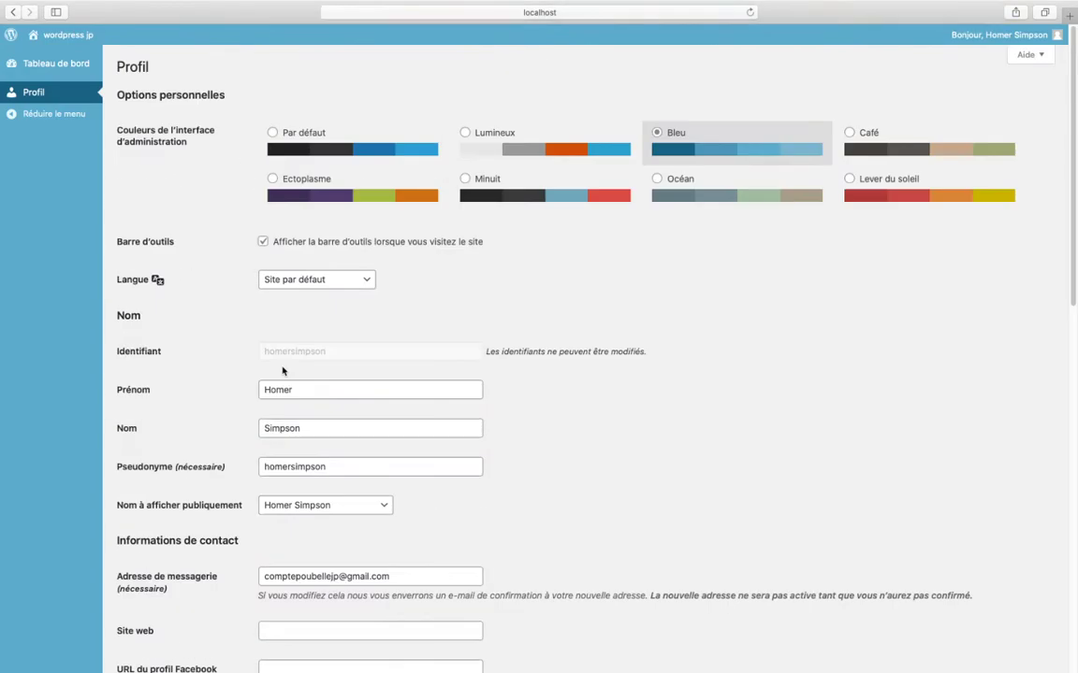
scroll(147, 303, "down", 5)
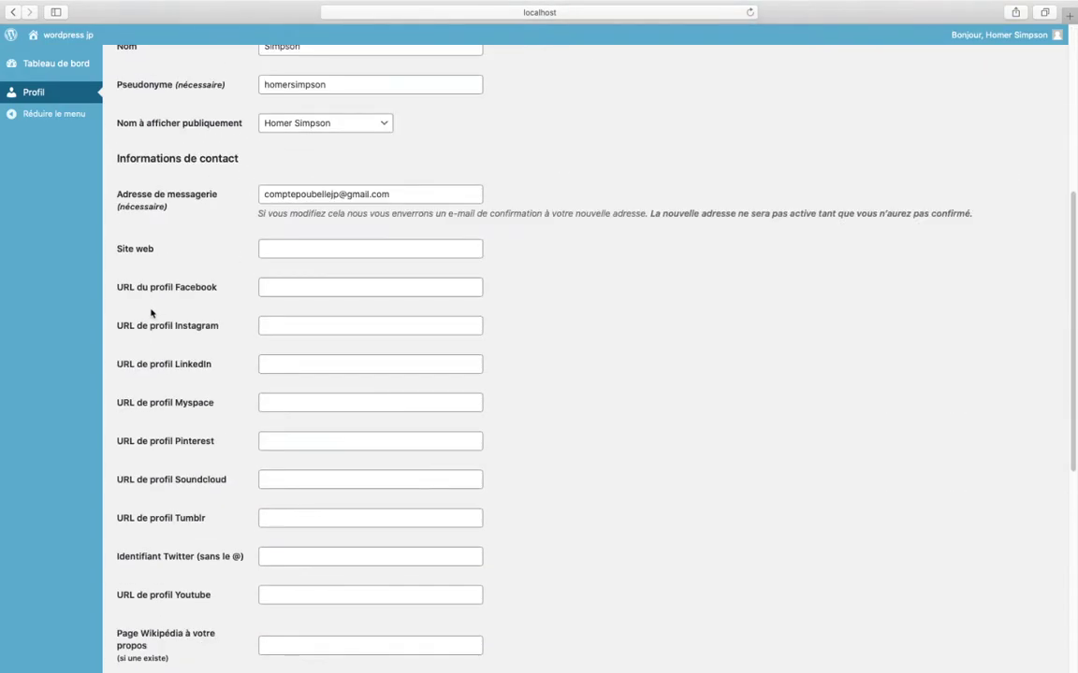
key("ctrl+Left")
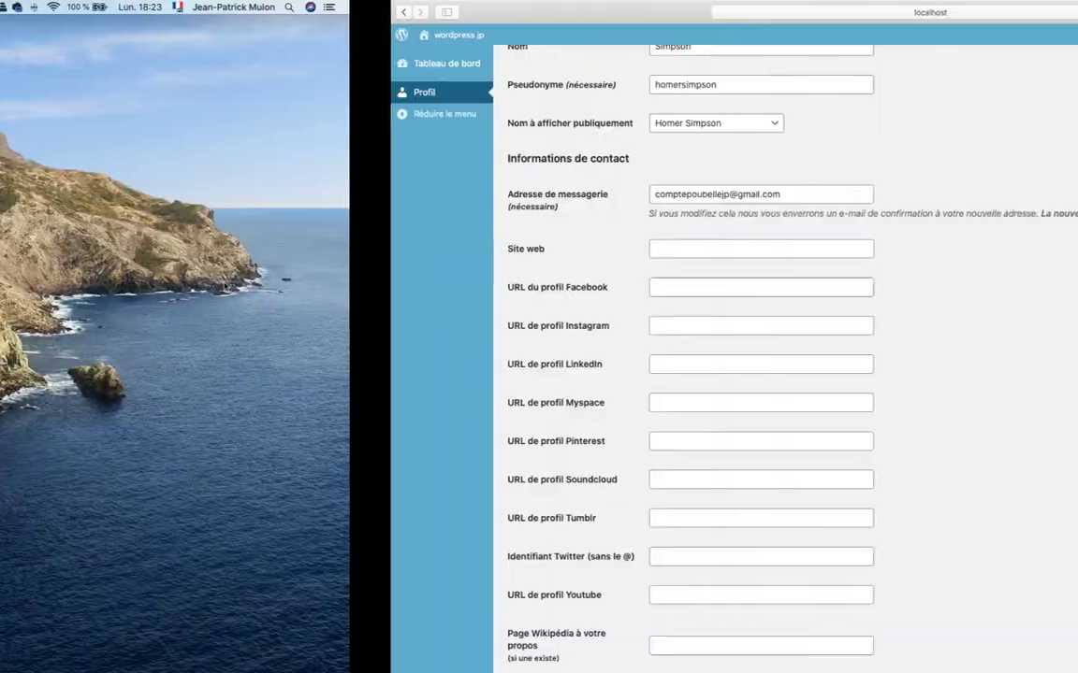
- In Word, place the caret on the empty line below question 4
key("ctrl+Left")
key("ctrl+Left")
key("ctrl+Left")
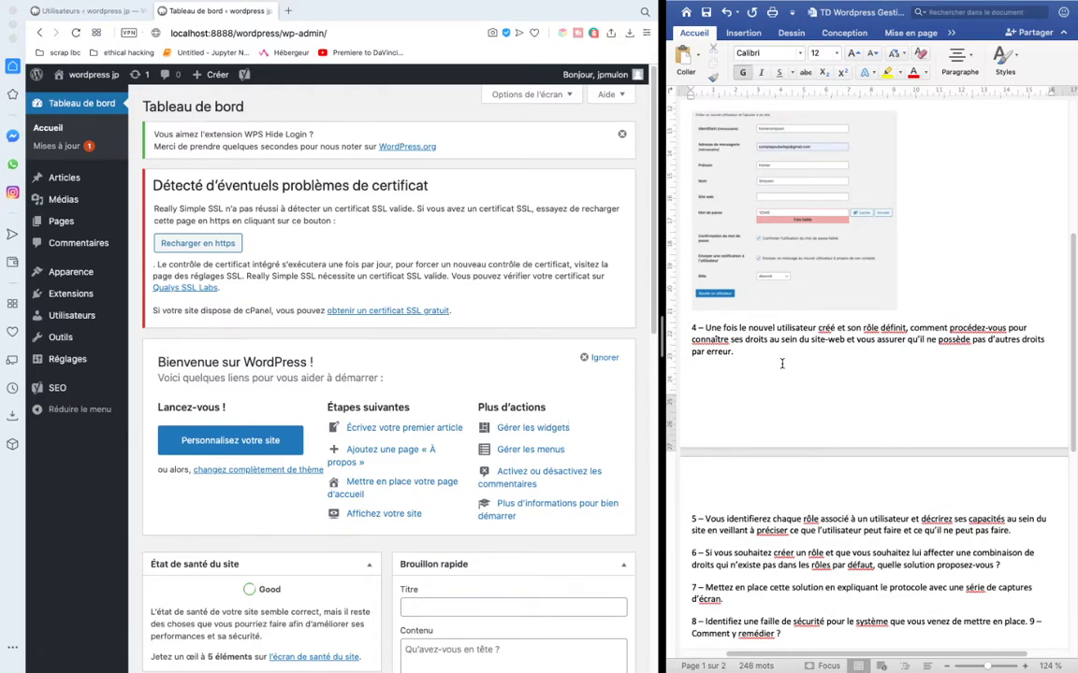
left_click(737, 352)
left_click_drag(737, 327, 878, 327)
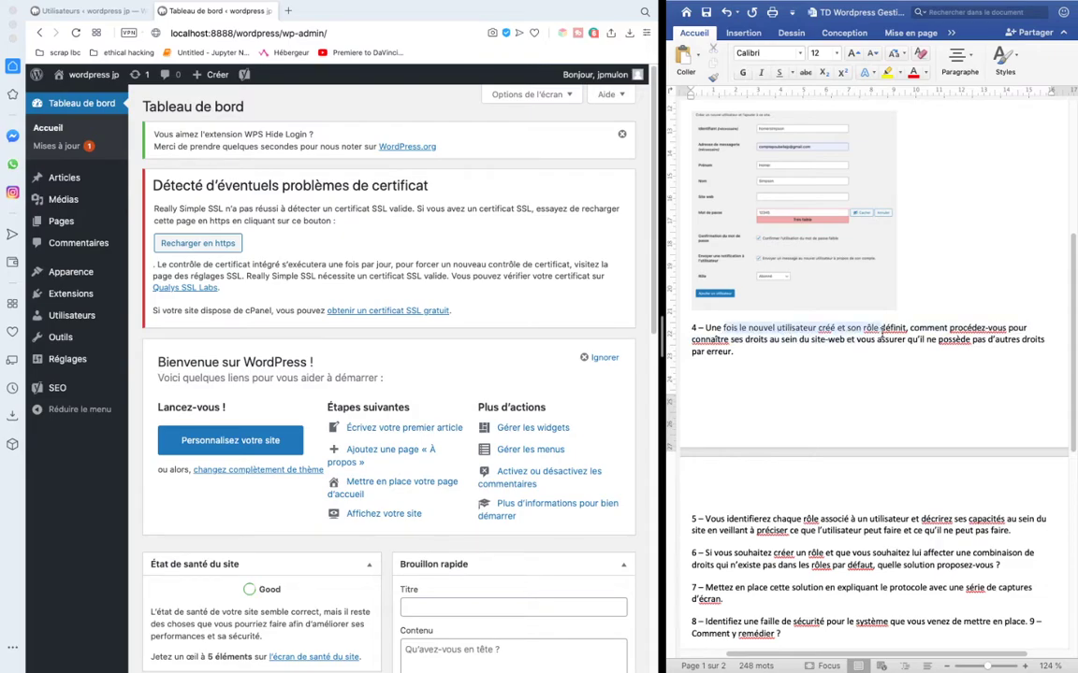
left_click(810, 347)
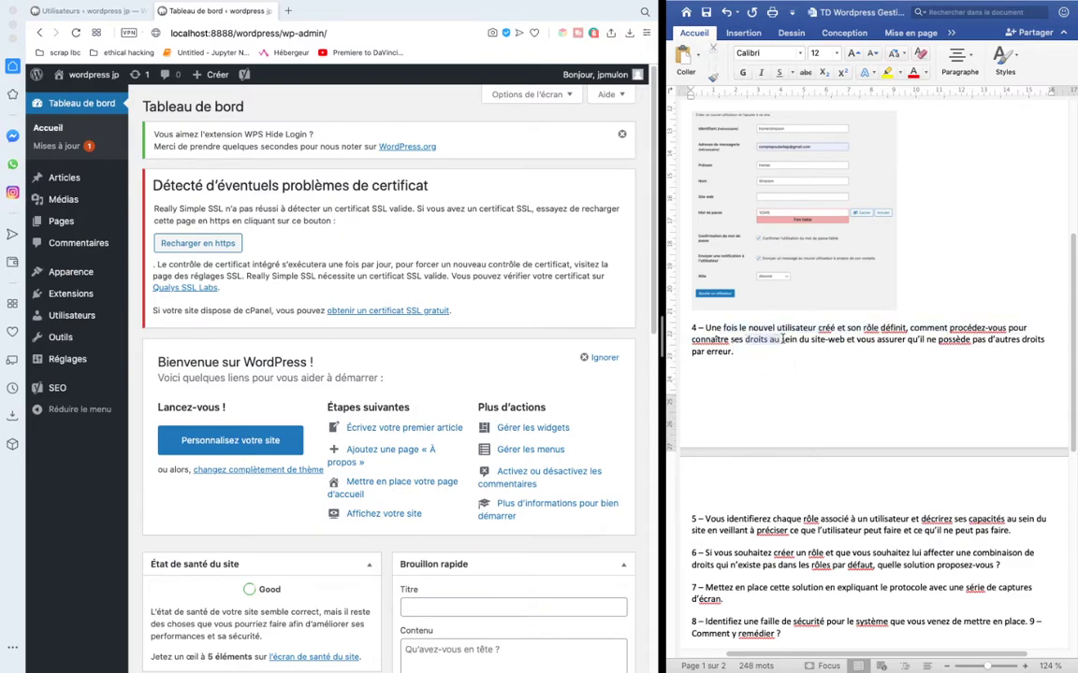
left_click(896, 340)
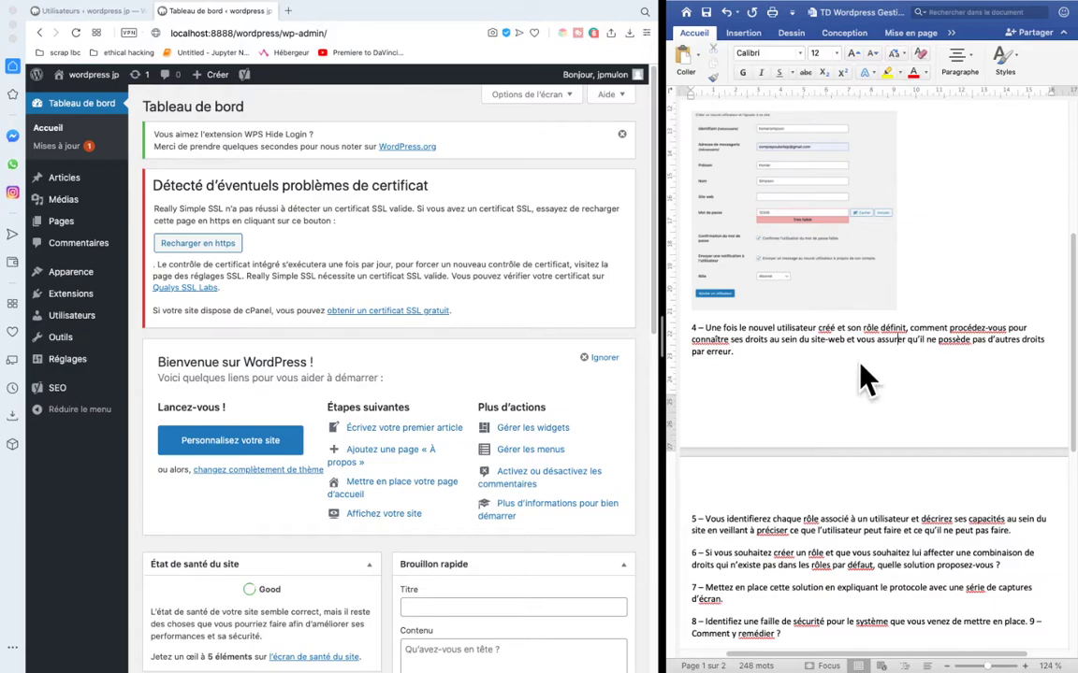
left_click(759, 373)
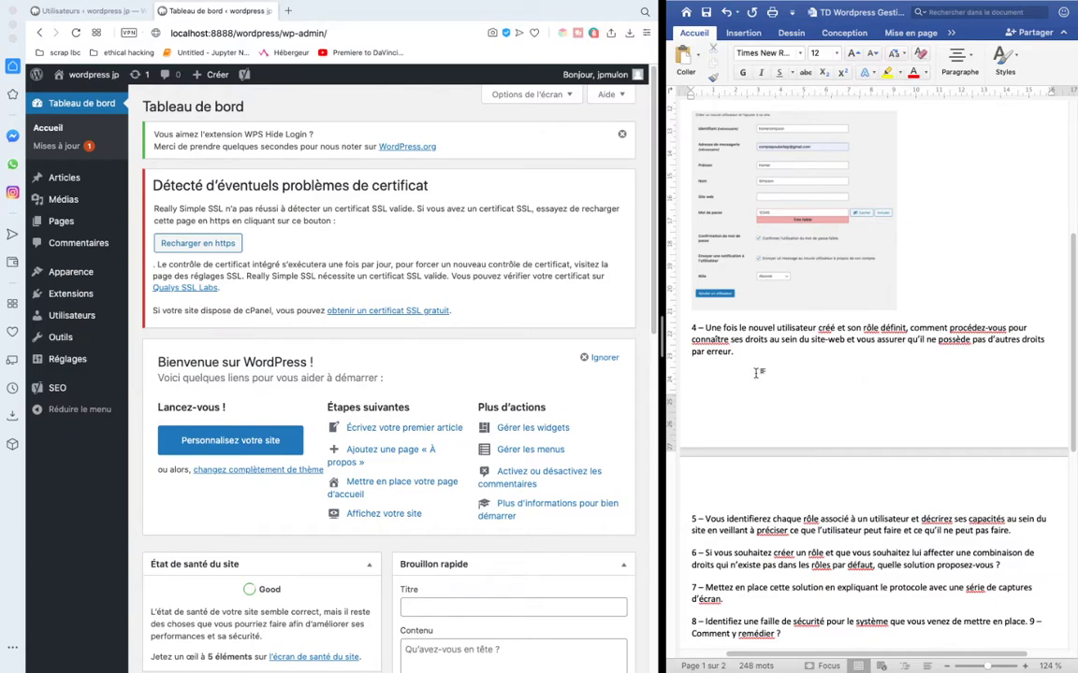
- Type the answer: check the new user's rights by logging into their profile in a private tab
type("Pour vérifier les doits de l'utilisa")
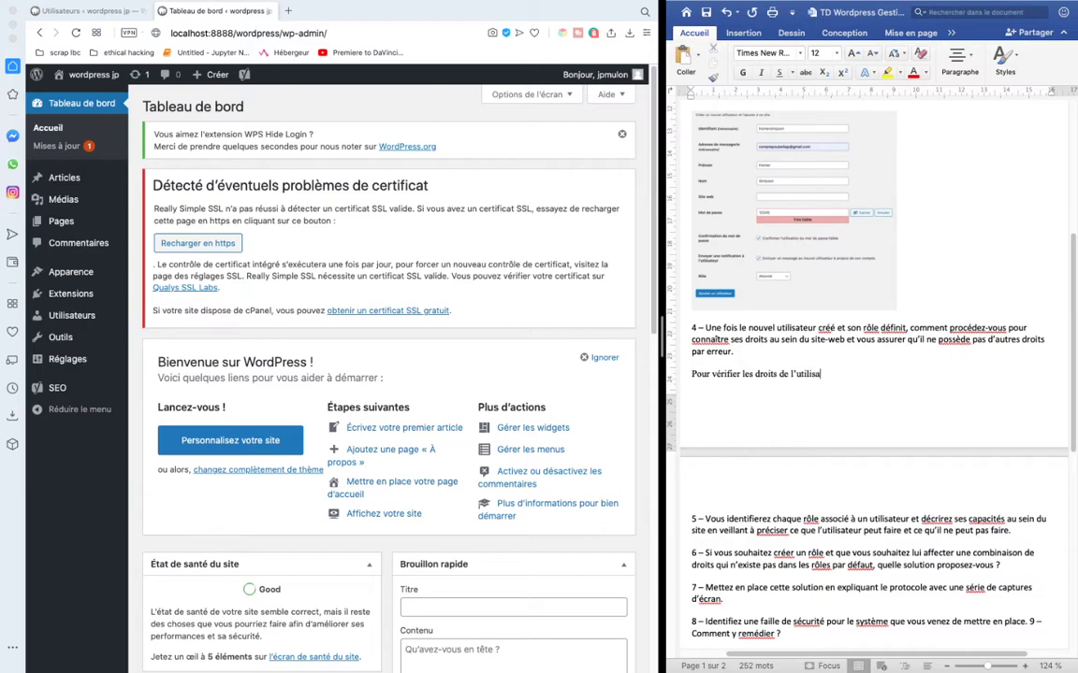
type("teur que je viens de créer. Je me conn")
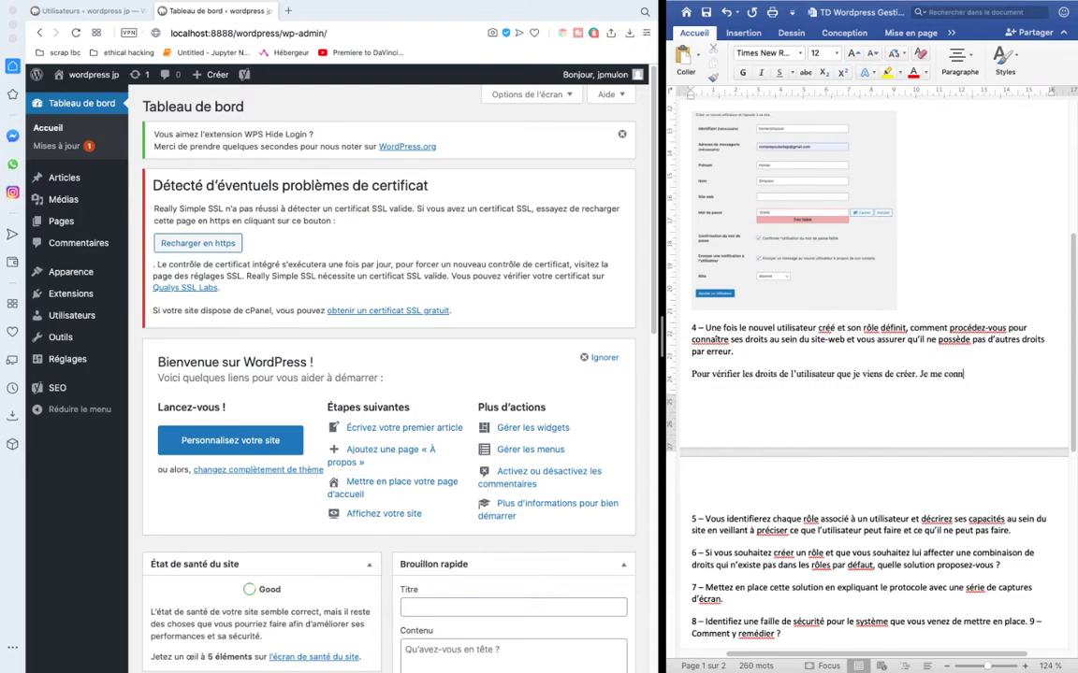
type("ecte sur si")
type("n profile soit")
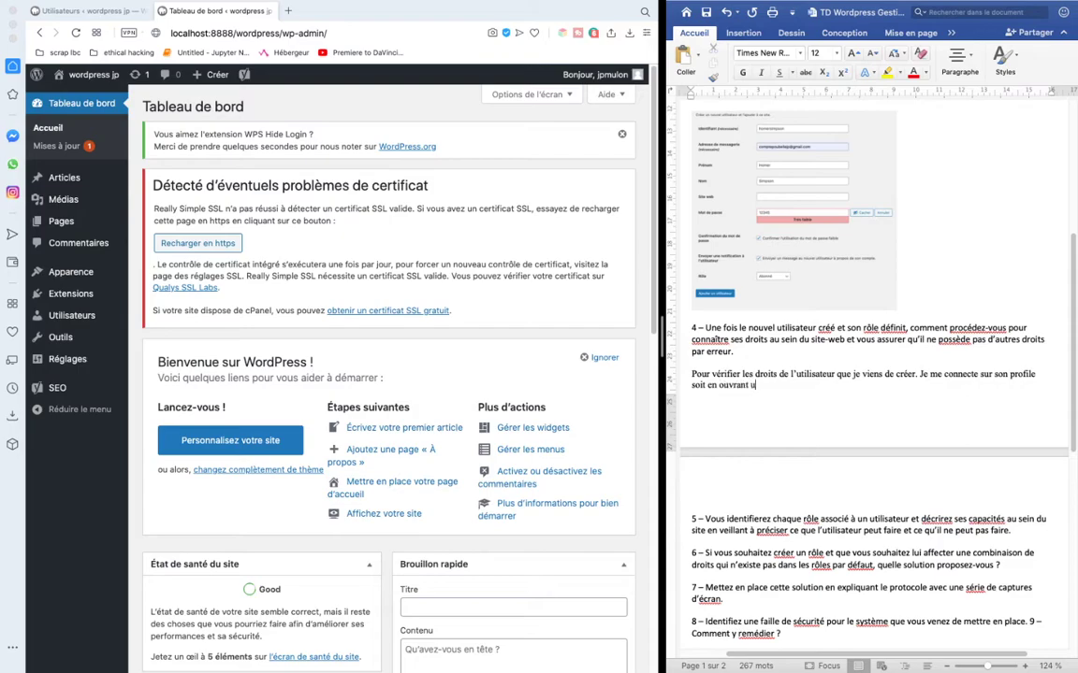
type(" en ouvrant un oub")
type("let de navigation pro")
type("vé sur")
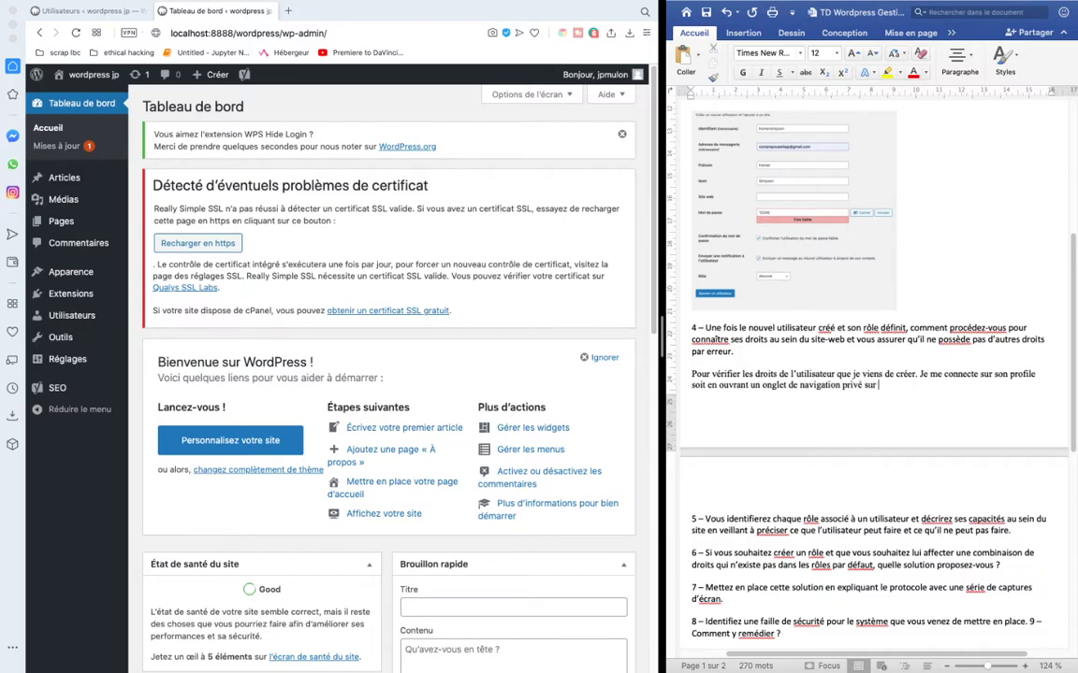
type(" mon navigateur par défault ")
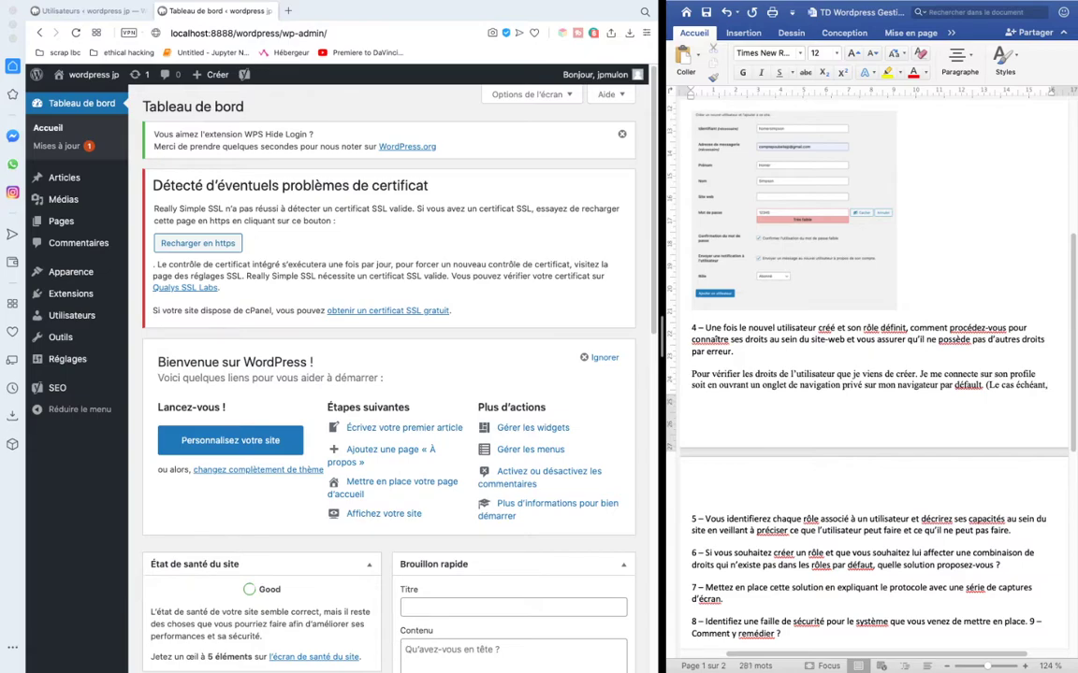
type(" je serais")
key("BackSpace")
type("au")
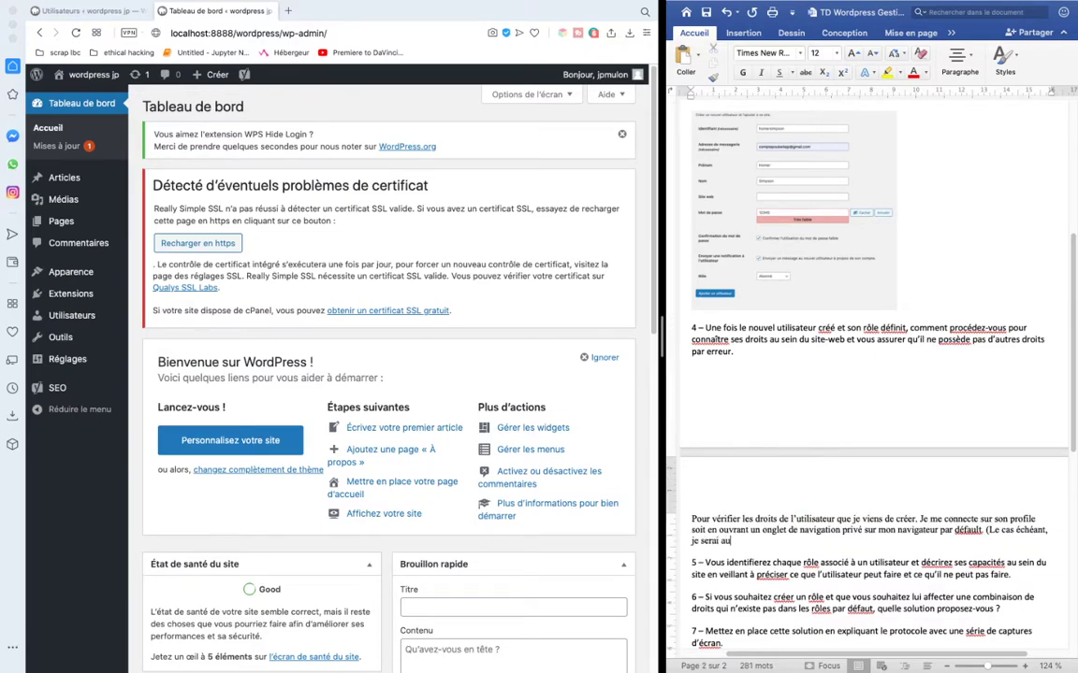
key("BackSpace")
key("BackSpace")
type("obligé de déconnecté")
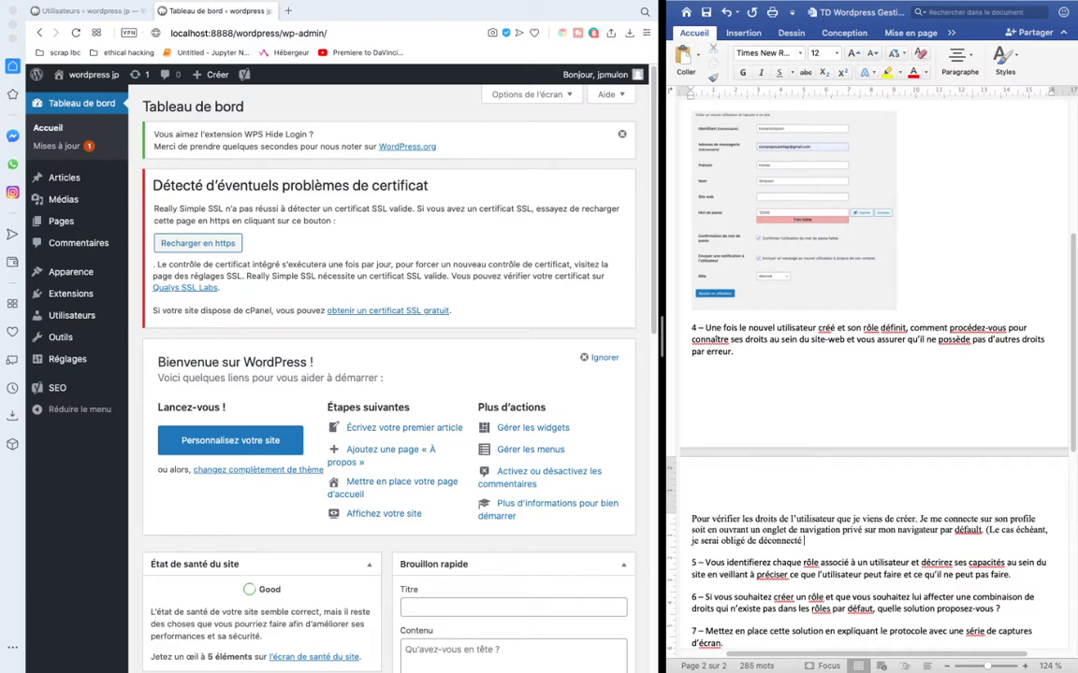
type(" ma sessionns ).")
key("Return")
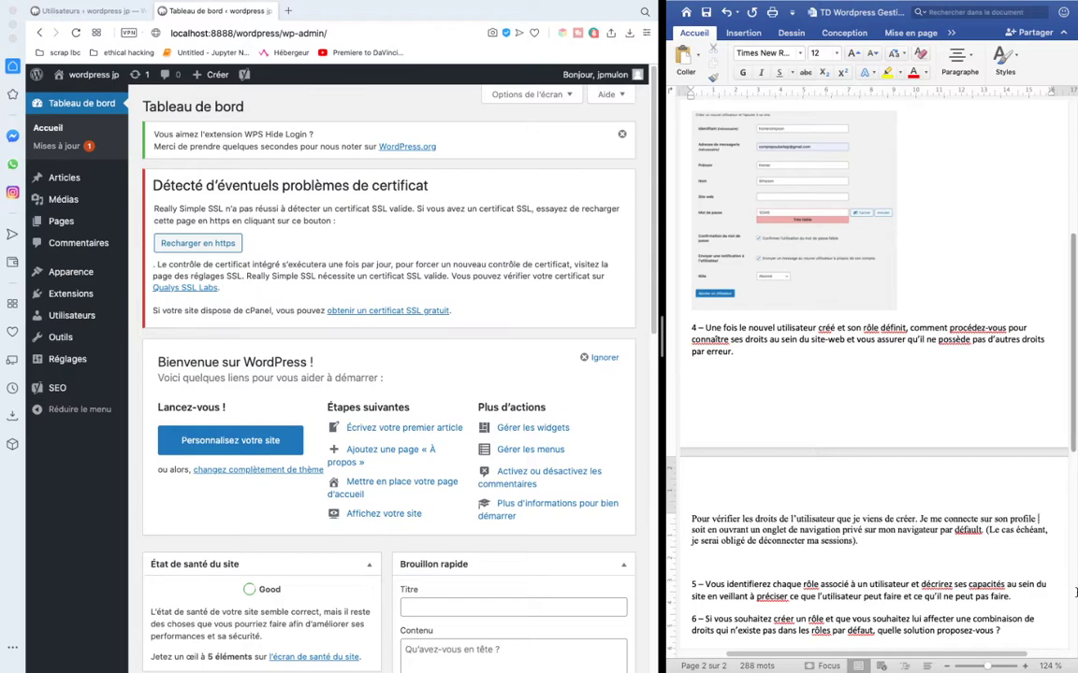
- Correct 'profile' to 'profil', add logging in via a new browser to test it, and remove the gap before item 5
left_click(1032, 519)
key("BackSpace")
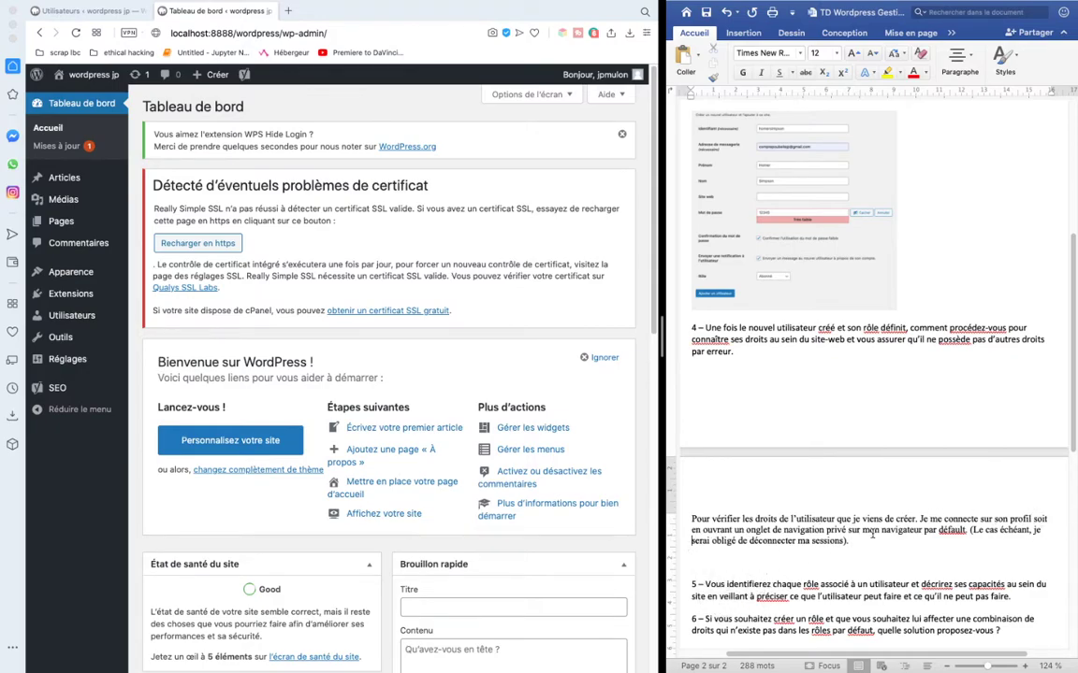
left_click(852, 544)
type("Soit en ouvrant un nouveau n")
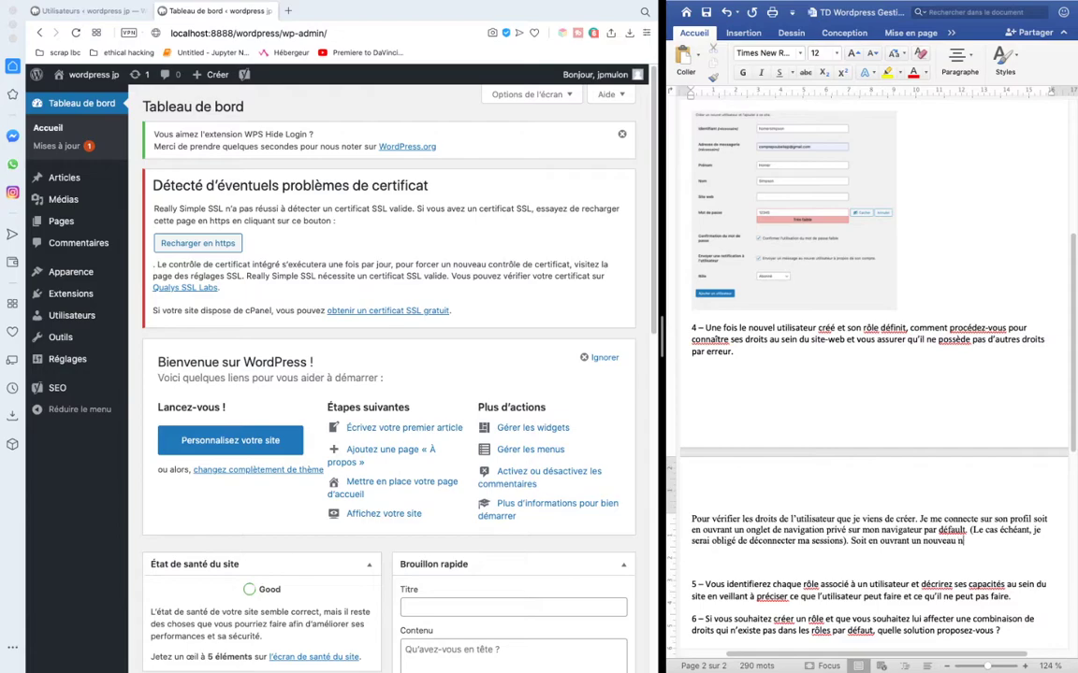
type("avigateur et me connex")
type("t")
key("BackSpace")
key("BackSpace")
type("cter")
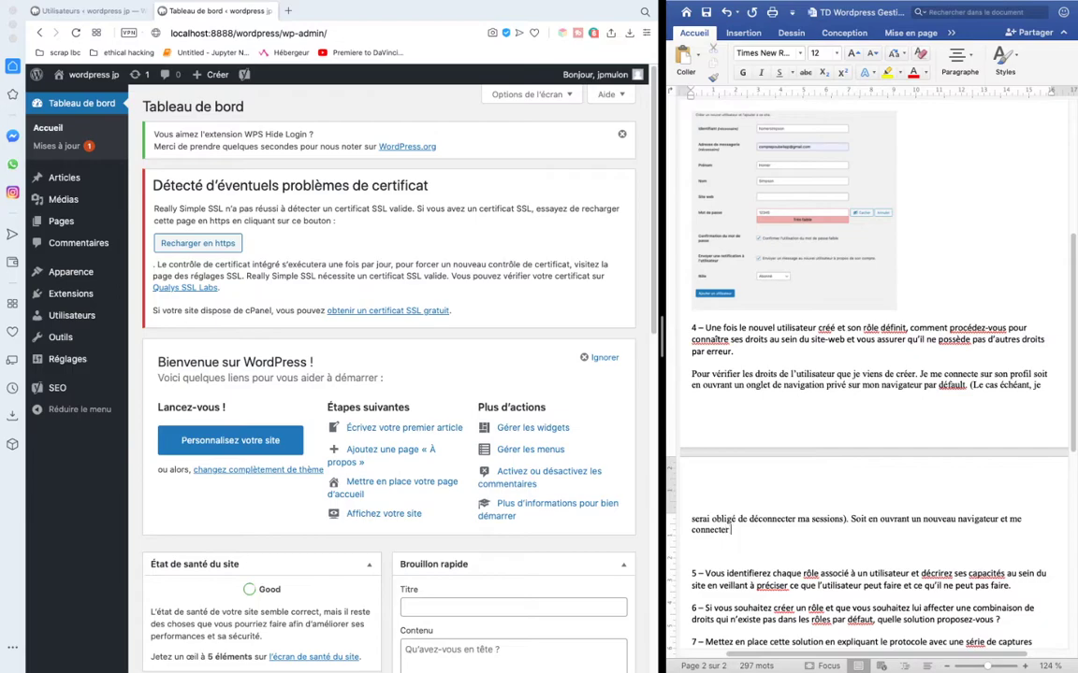
type(" sur son profil. Cela me permet ")
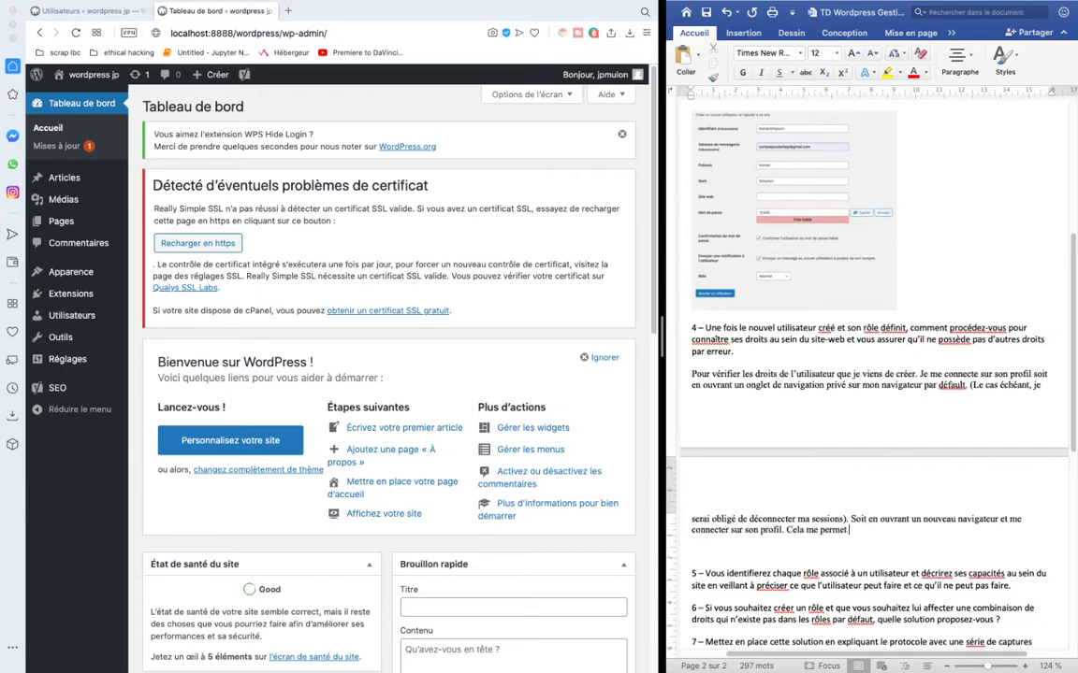
type("en même temps de tester le n")
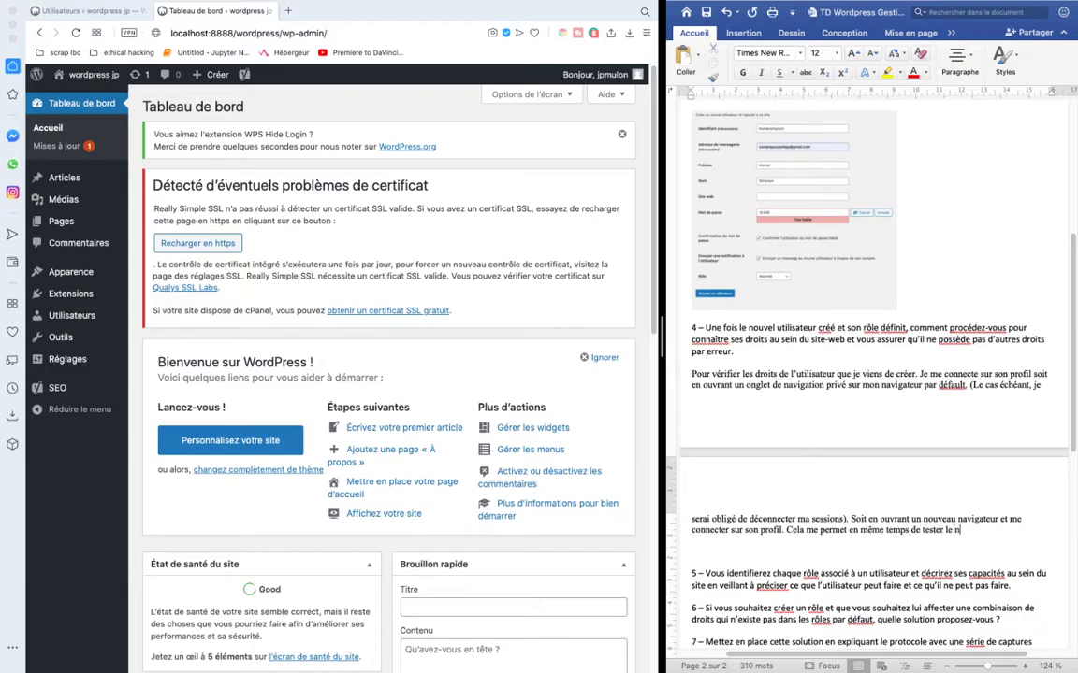
type("avigateur assoc")
key("BackSpace")
key("BackSpace")
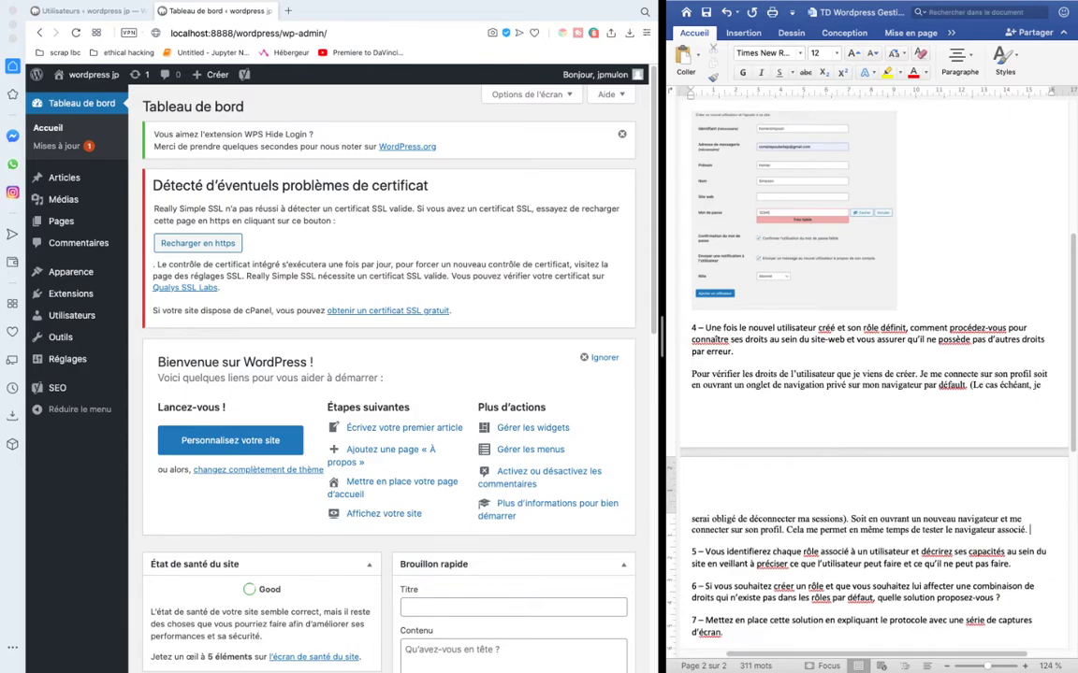
- In Word, add an empty line below question 5
scroll(884, 374, "down", 3)
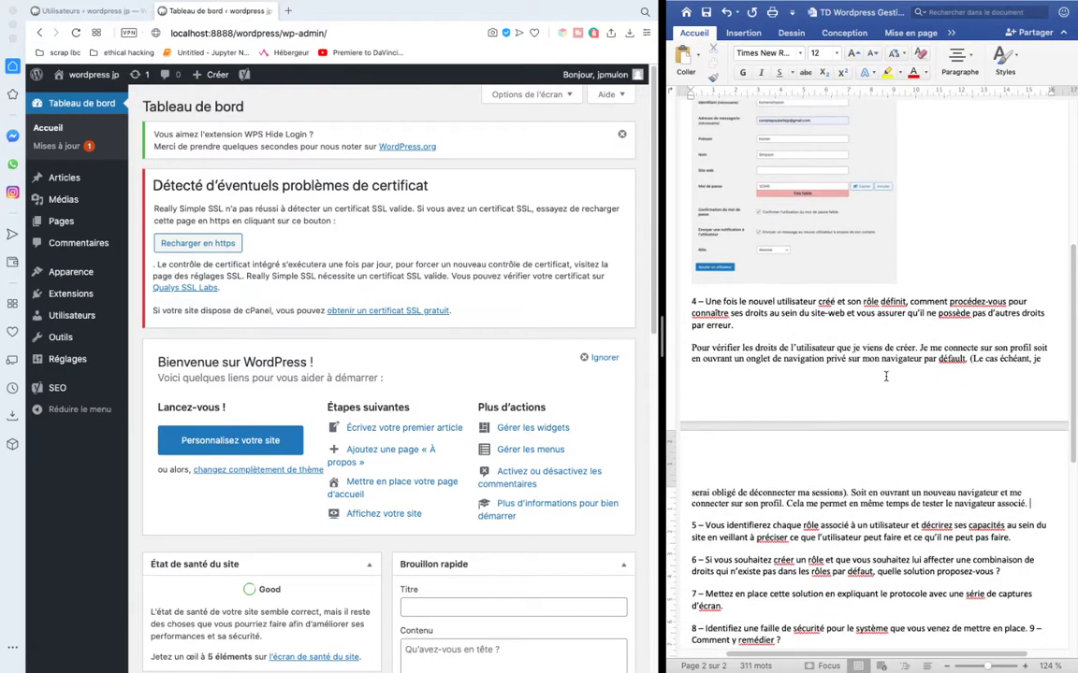
scroll(884, 374, "down", 1)
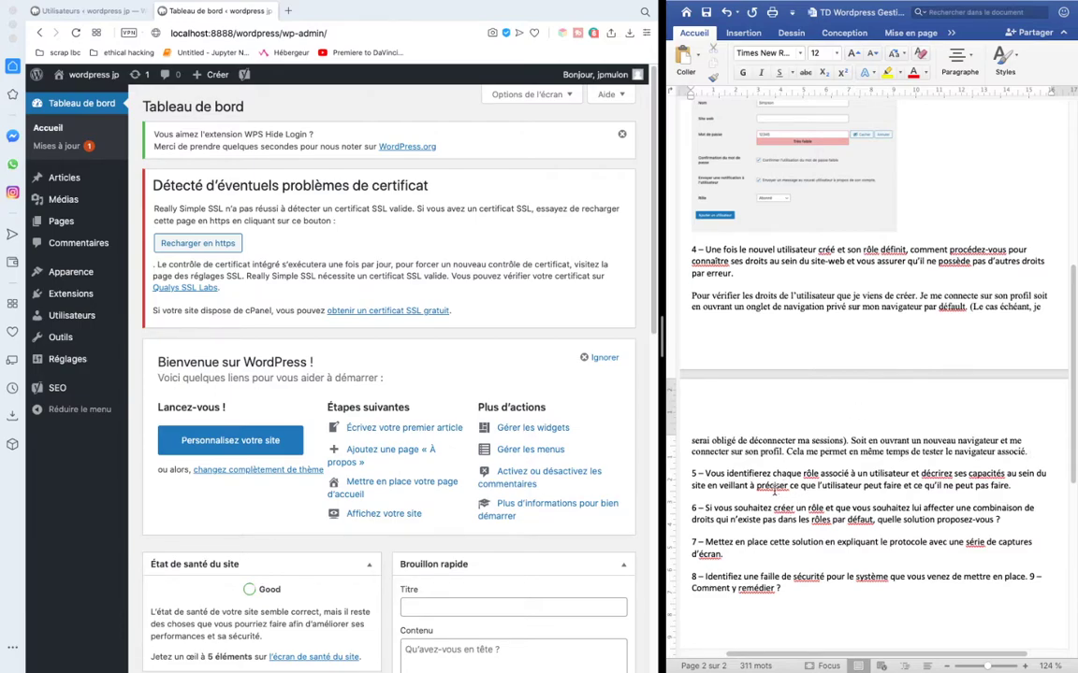
left_click(694, 440)
left_click(1015, 485)
key("Return")
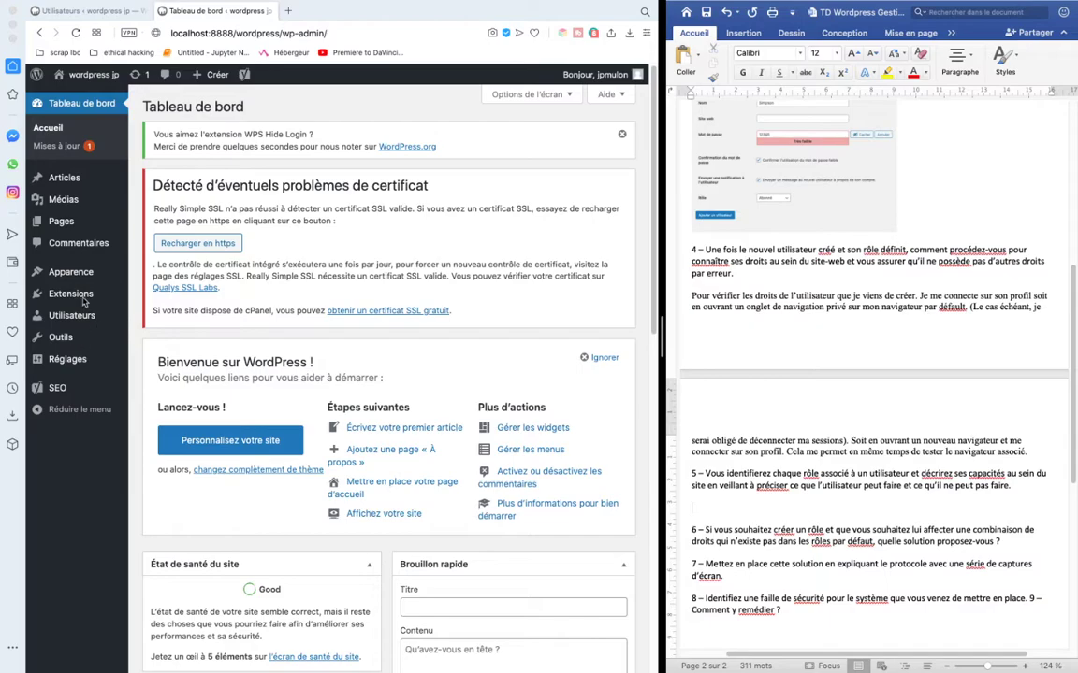
- Open the WordPress users list, then move the Safari space and return to the split view
left_click(77, 288)
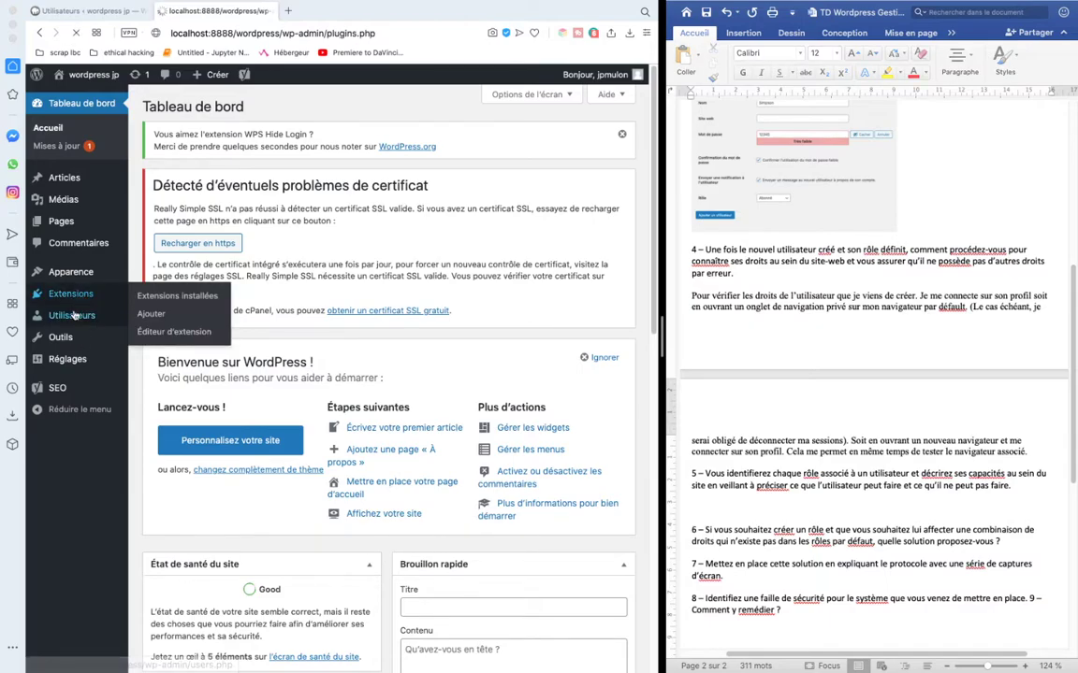
left_click(68, 340)
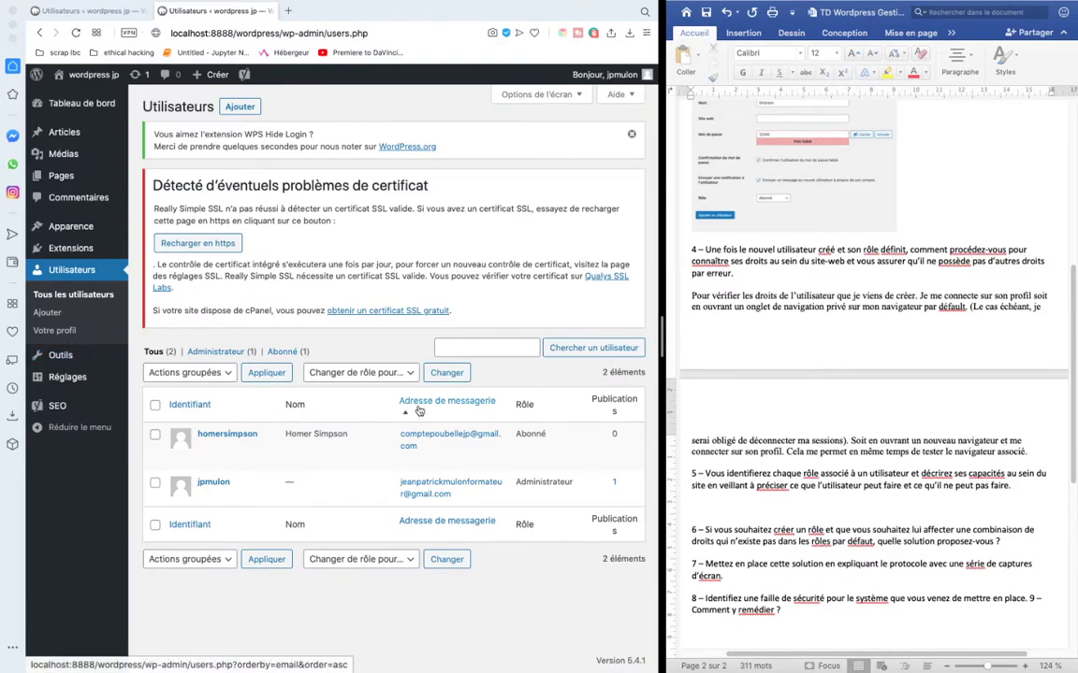
key("ctrl+Up")
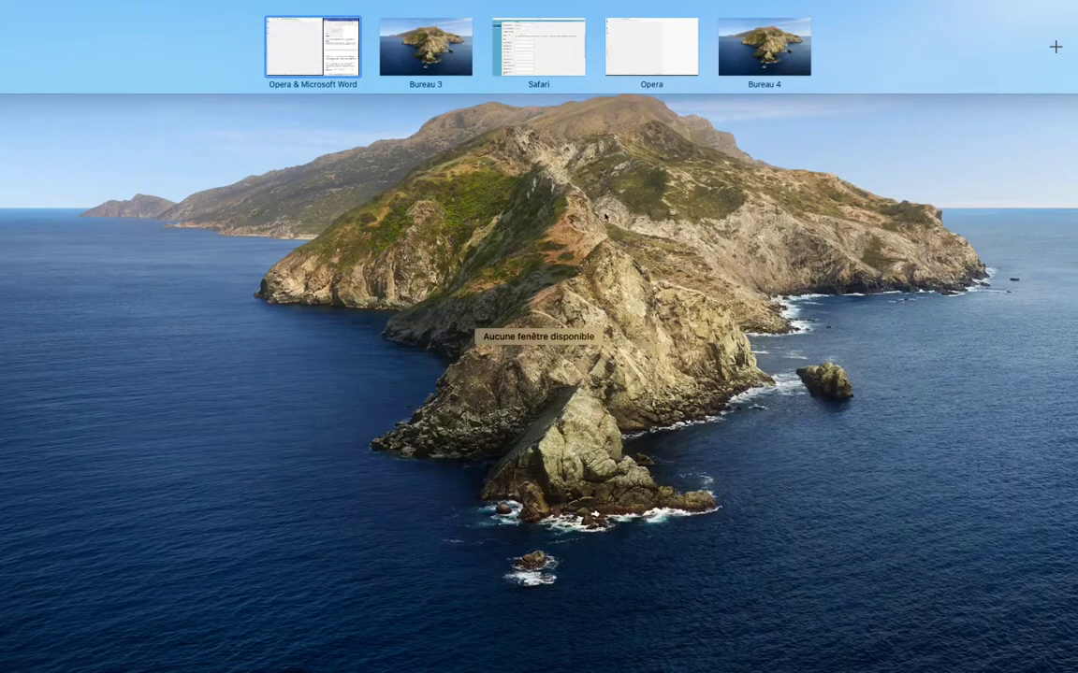
left_click_drag(548, 46, 435, 47)
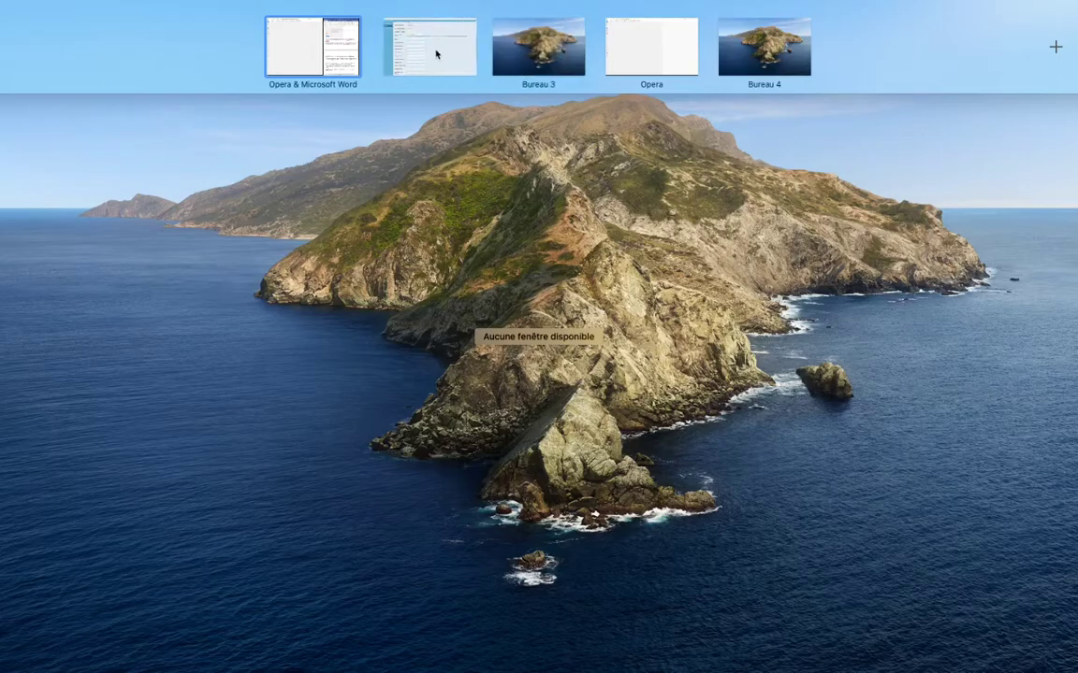
left_click(435, 51)
key("ctrl+Left")
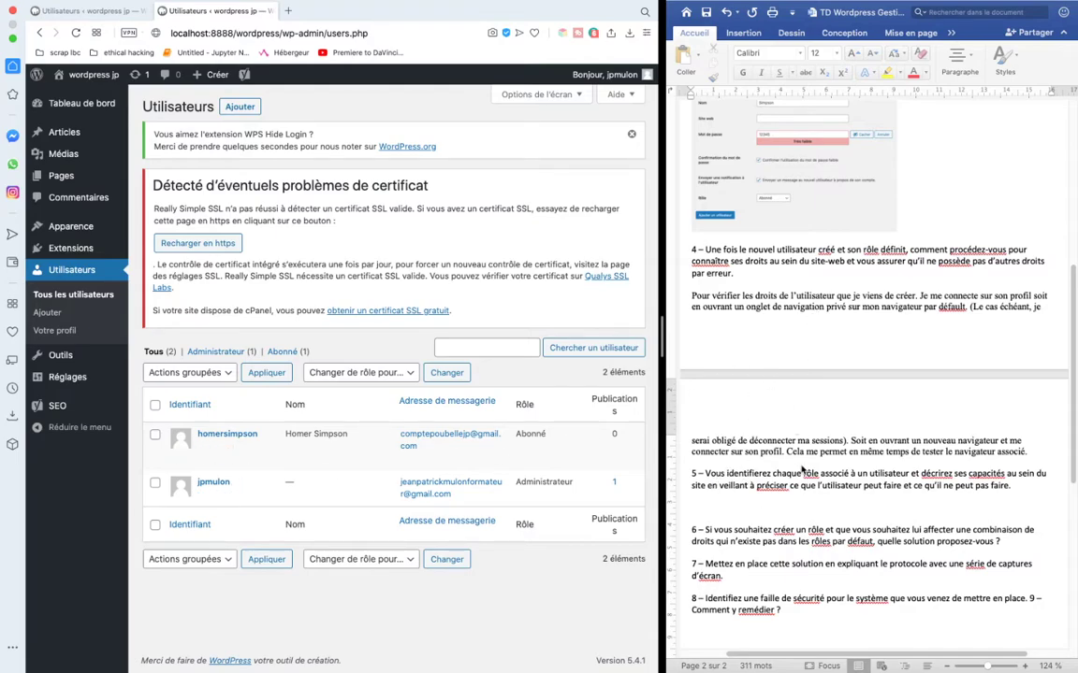
- Start item '1 - Abonné': viewing the back-office dashboard with site news (articles, commentaires, etc.)
left_click(721, 421)
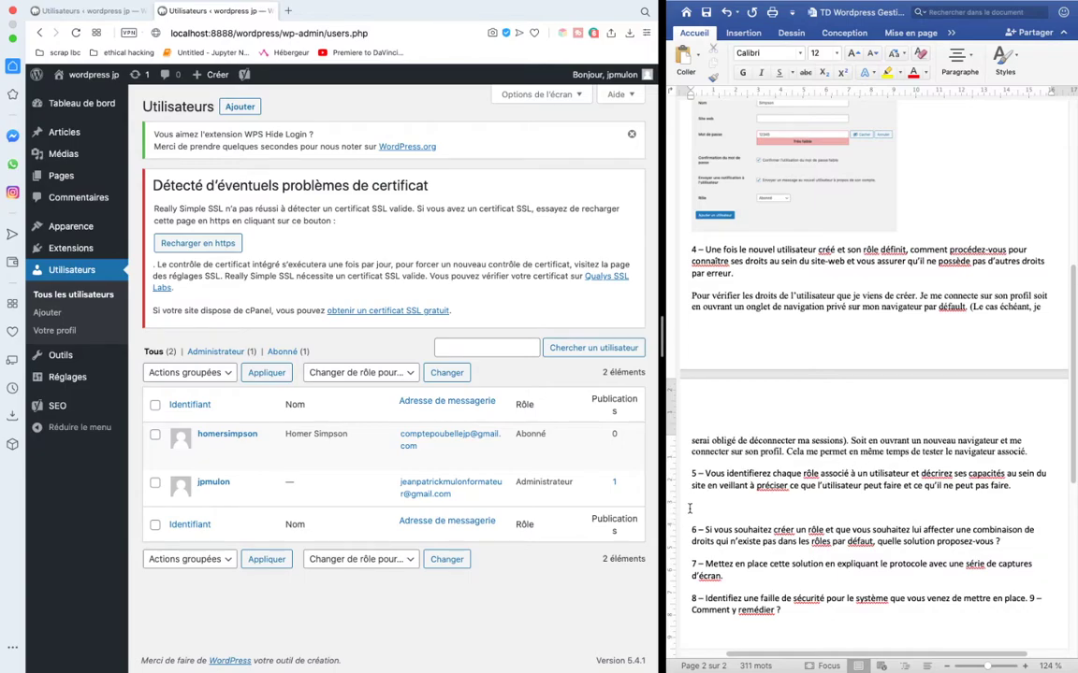
left_click(717, 505)
type("1 - Abio")
type("onné")
key("BackSpace")
type(": Consulter")
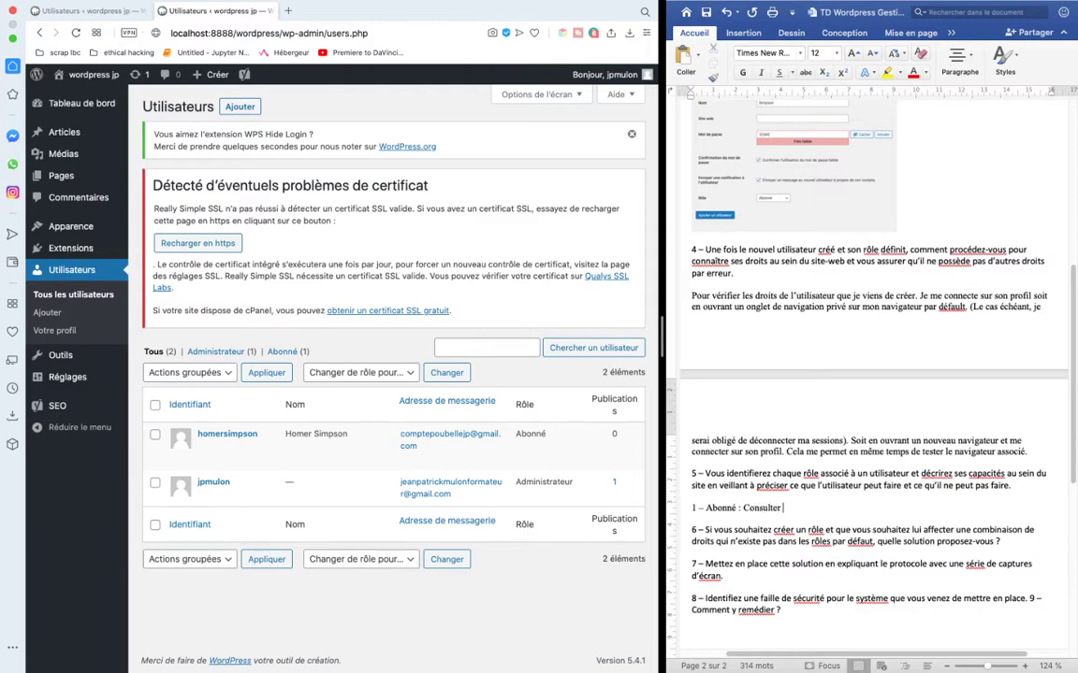
type(" la dashboard du back offic")
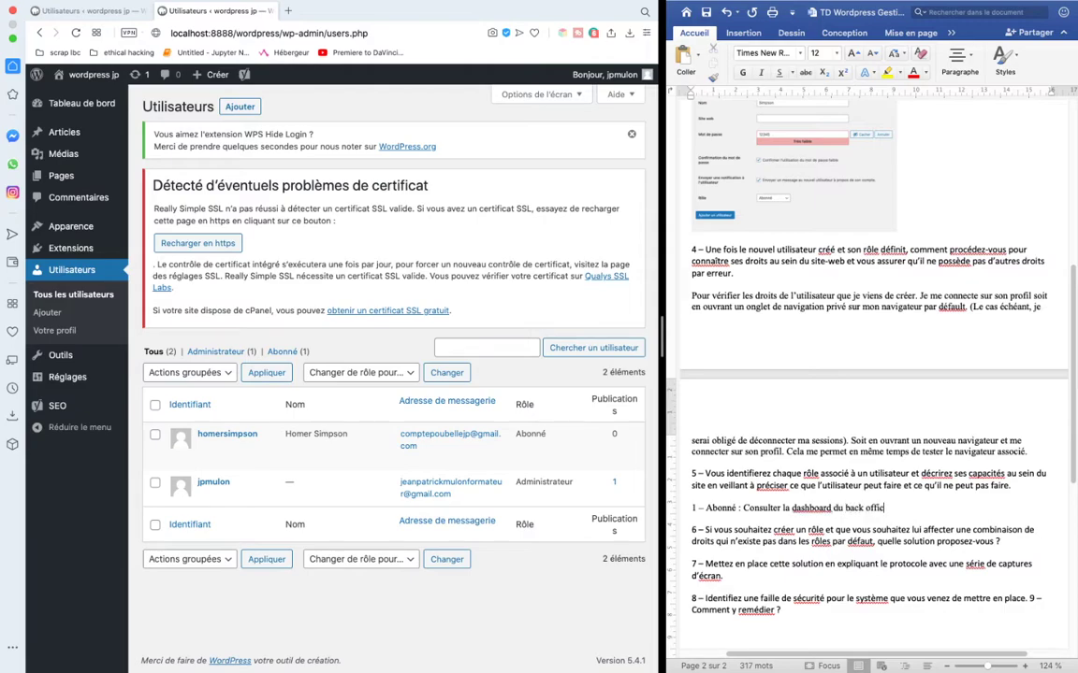
type("e avec les nouveautés sur le site w")
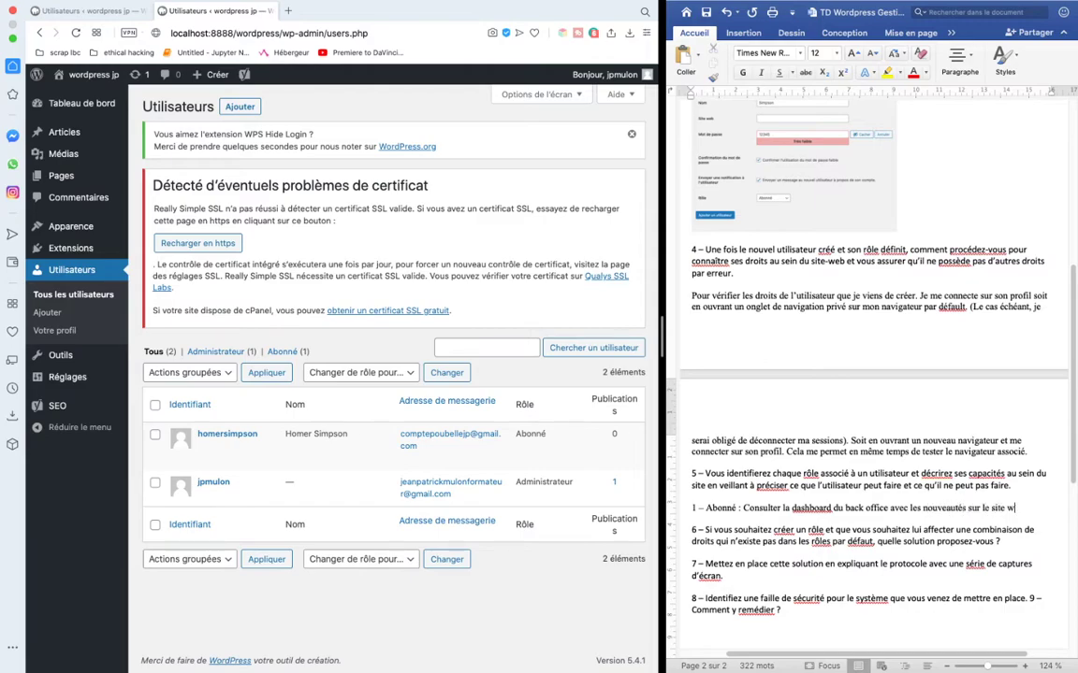
key("BackSpace")
key("BackSpace")
type("-web (articles, commentaires. et")
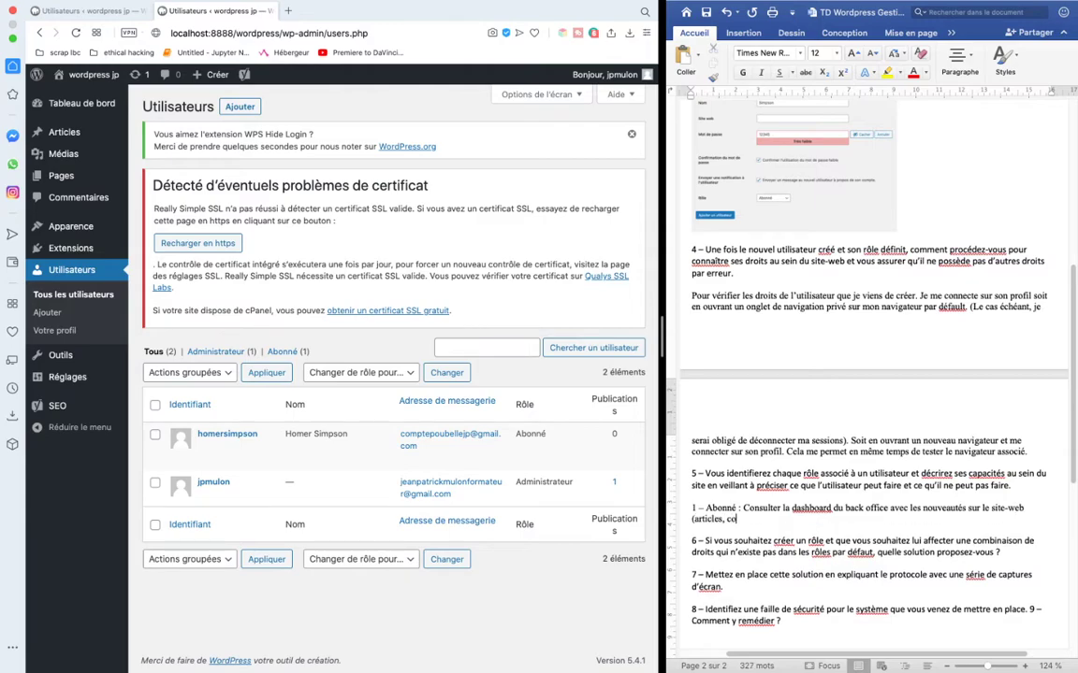
key("BackSpace")
key("BackSpace")
key("BackSpace")
key("BackSpace")
type("e")
type("tc...)")
type(". Il peut aus")
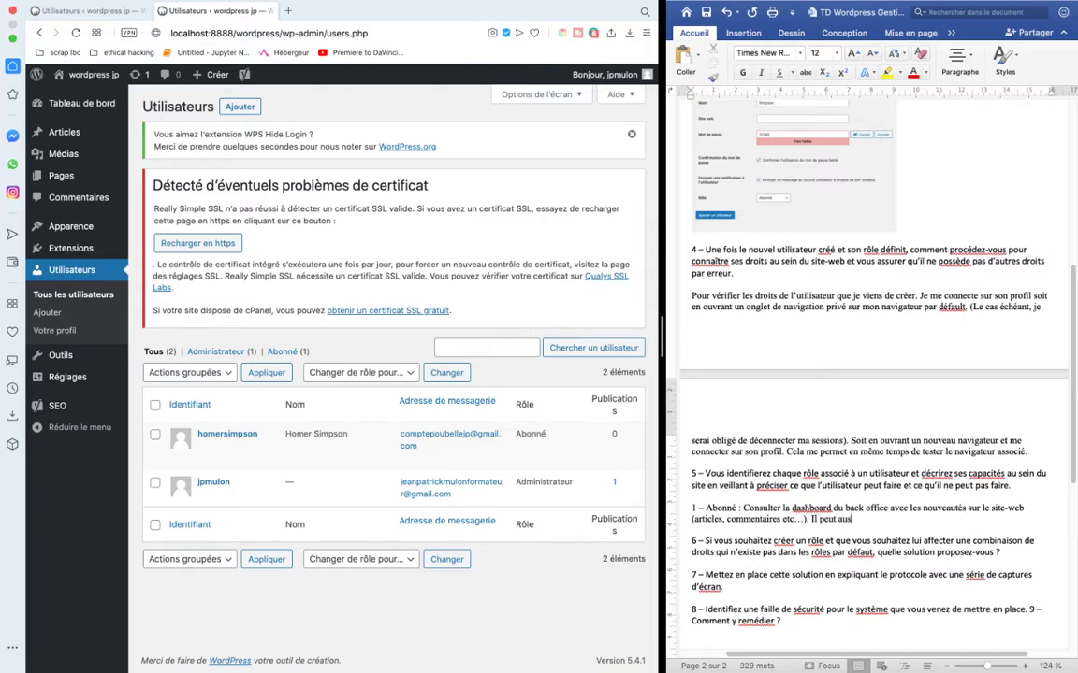
type("si modifier les informati")
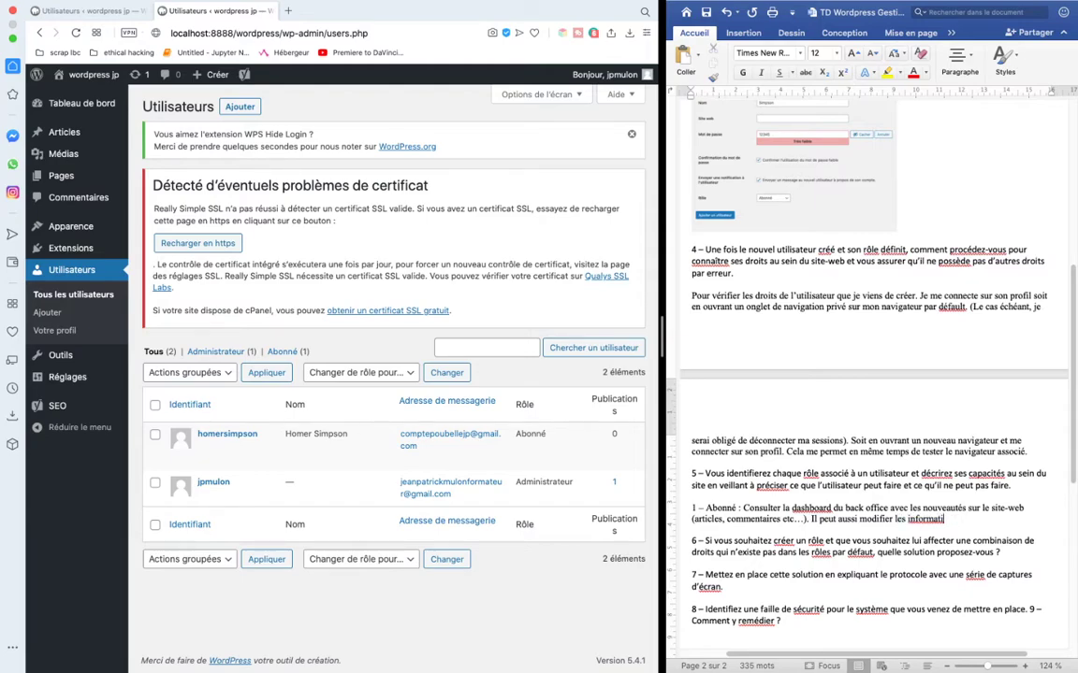
- Add that Abonné can edit profile information, change password and theme, then start a new item
type("ons associées à son profil u")
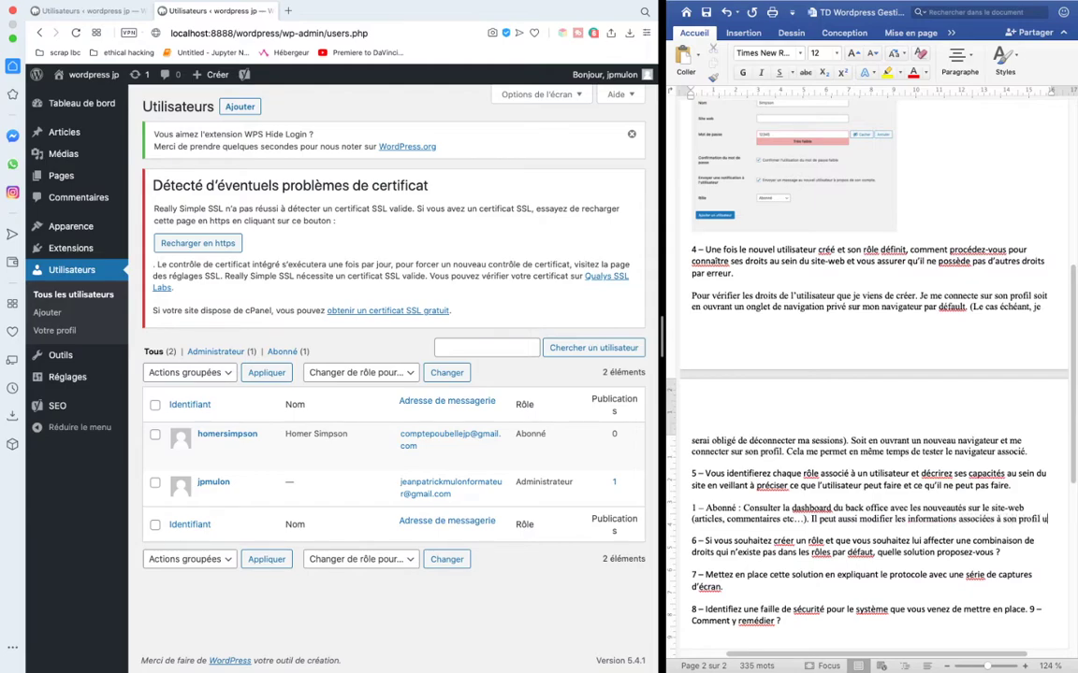
type("tilisateur, changer son mdp")
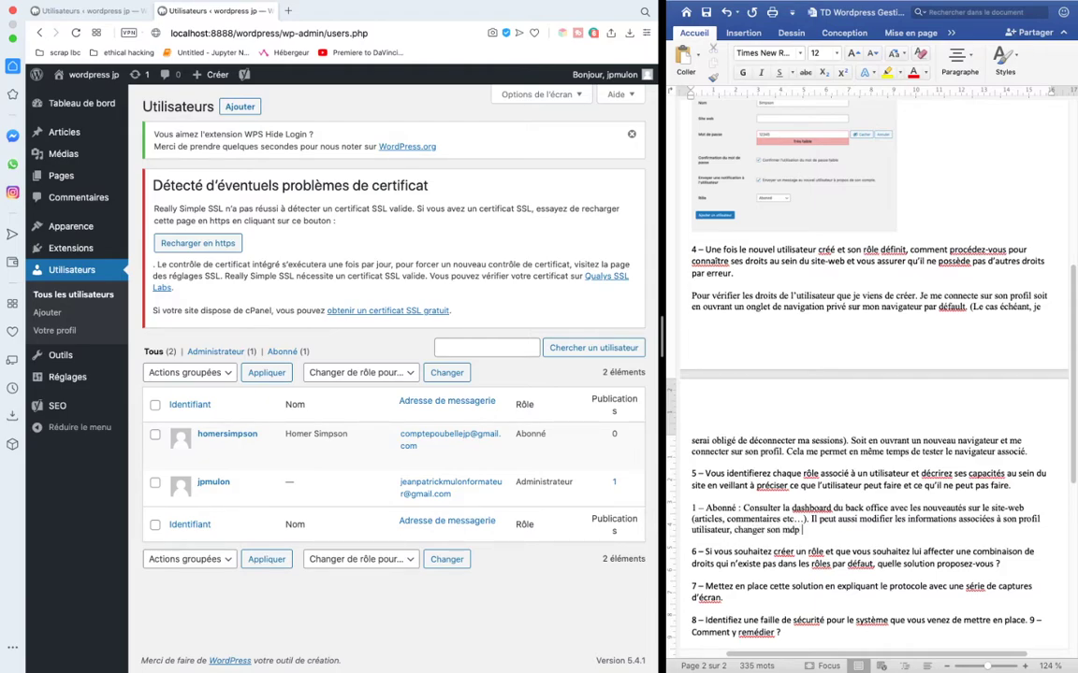
type(" et changer le thème. Il ne pe")
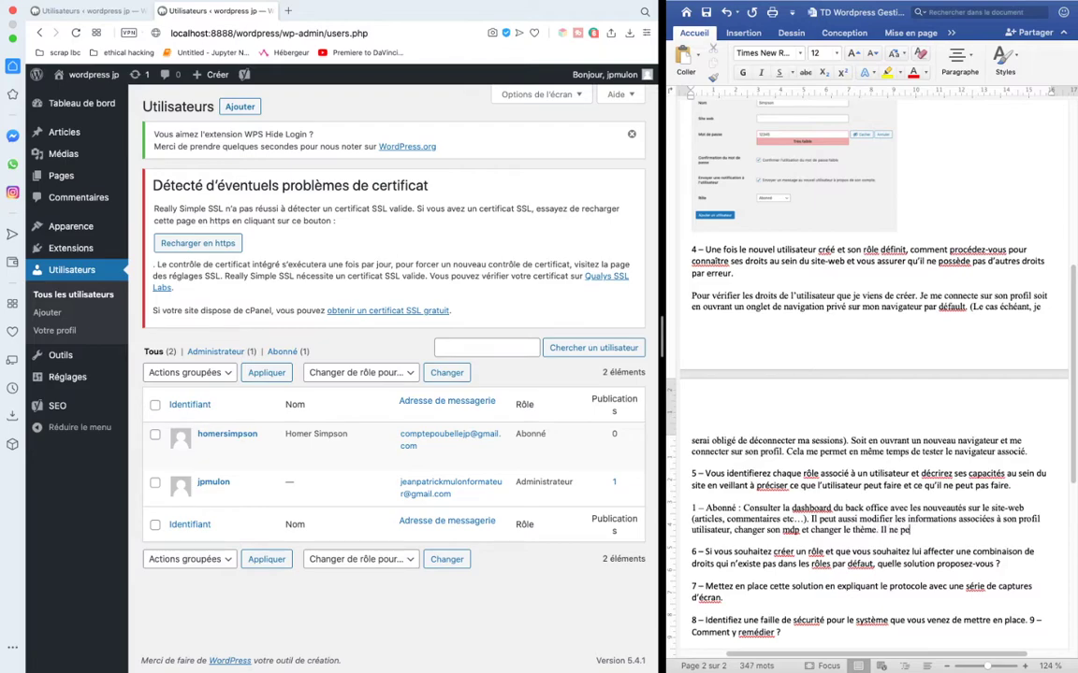
type("ut rien faire d’autre.")
key("Return")
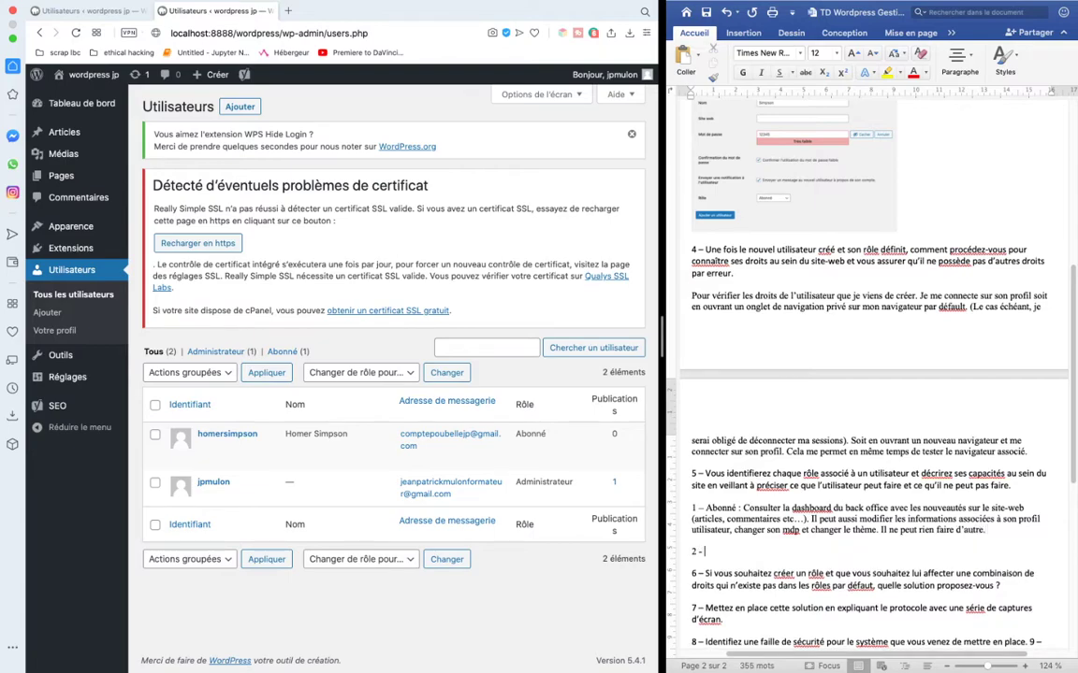
left_click(223, 470)
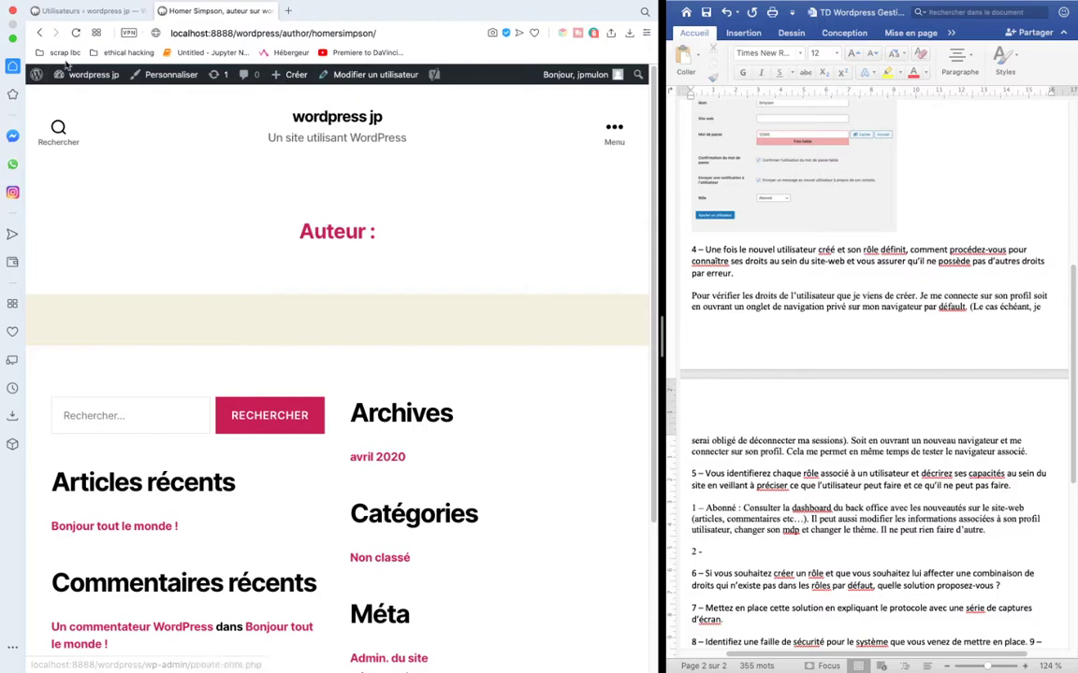
- Change the test user's role from Abonné to Contributeur and save the user
left_click(39, 33)
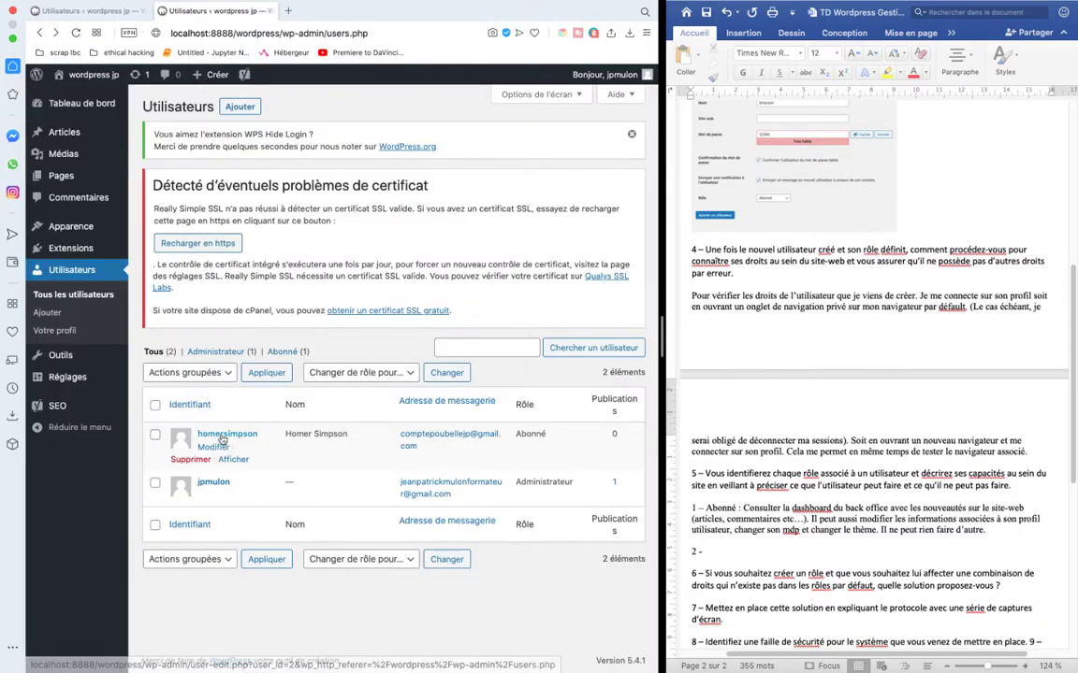
left_click(213, 446)
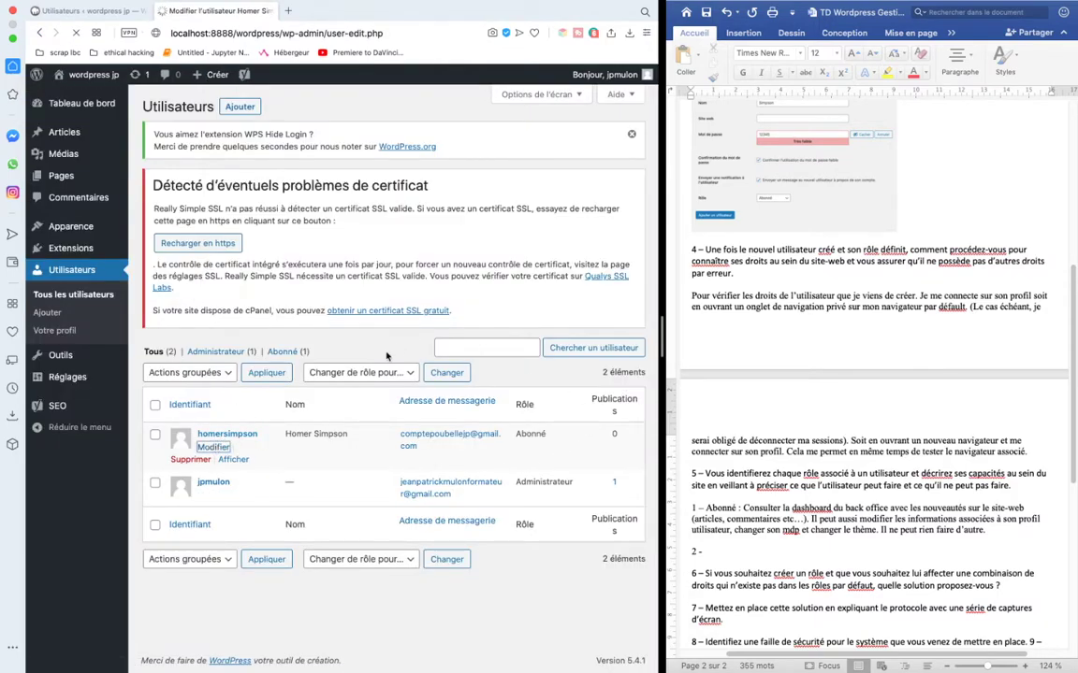
scroll(318, 502, "down", 5)
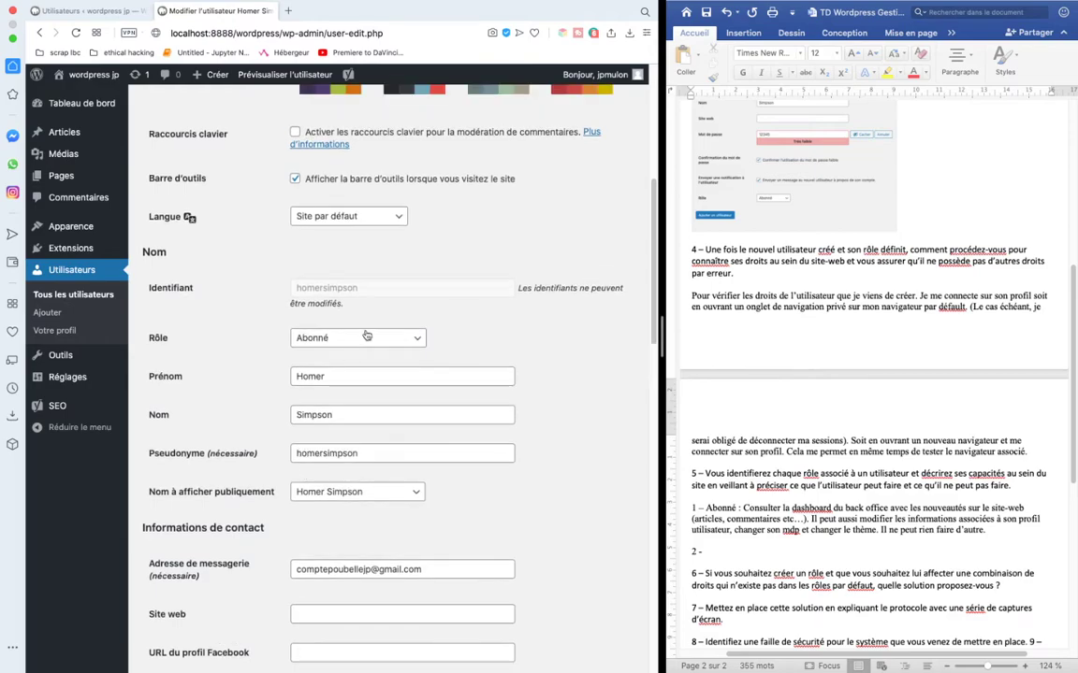
left_click(355, 338)
left_click(337, 350)
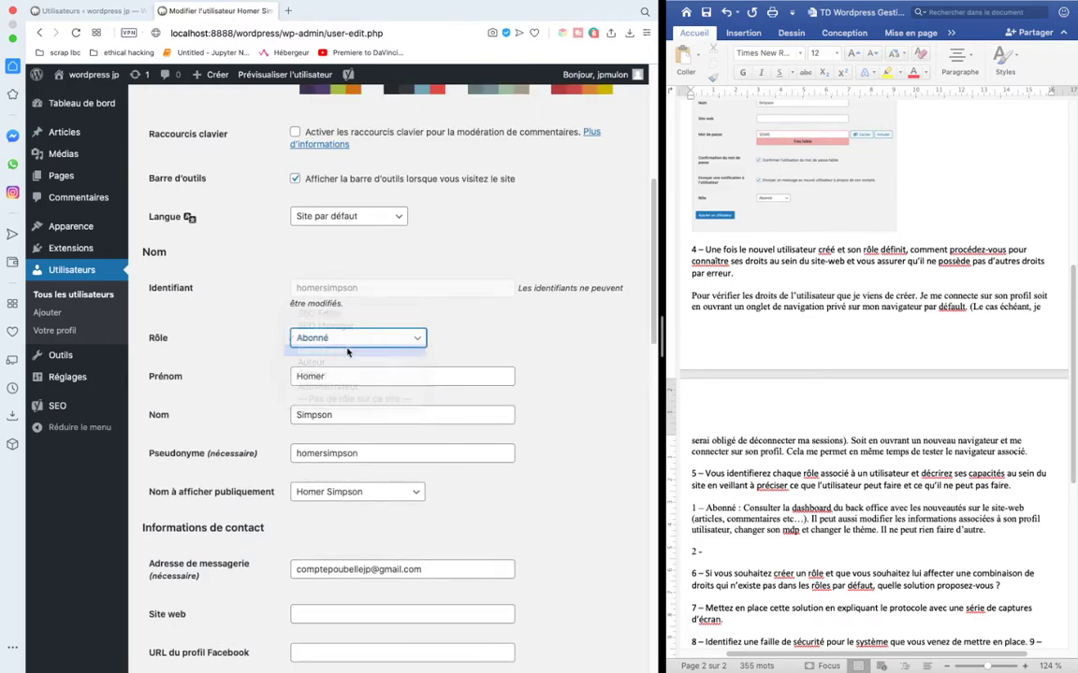
scroll(311, 398, "down", 10)
left_click(196, 606)
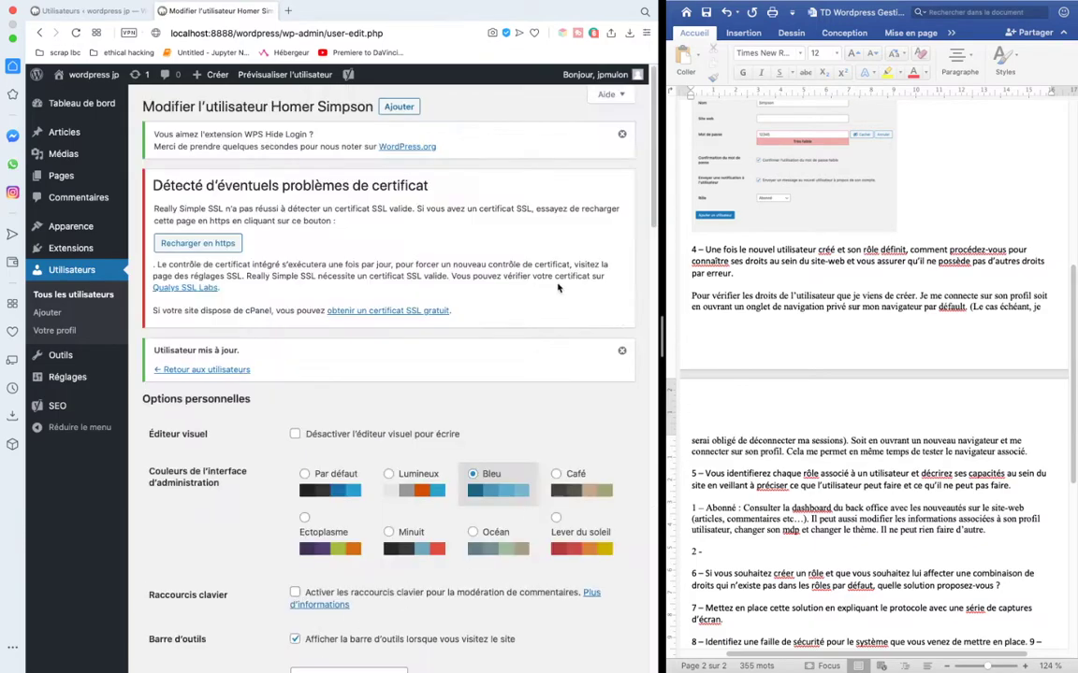
scroll(351, 339, "down", 5)
- Label Word's second entry '2 – Contributeur :' and return to the contributor's WordPress profile in Safari
scroll(308, 449, "up", 2)
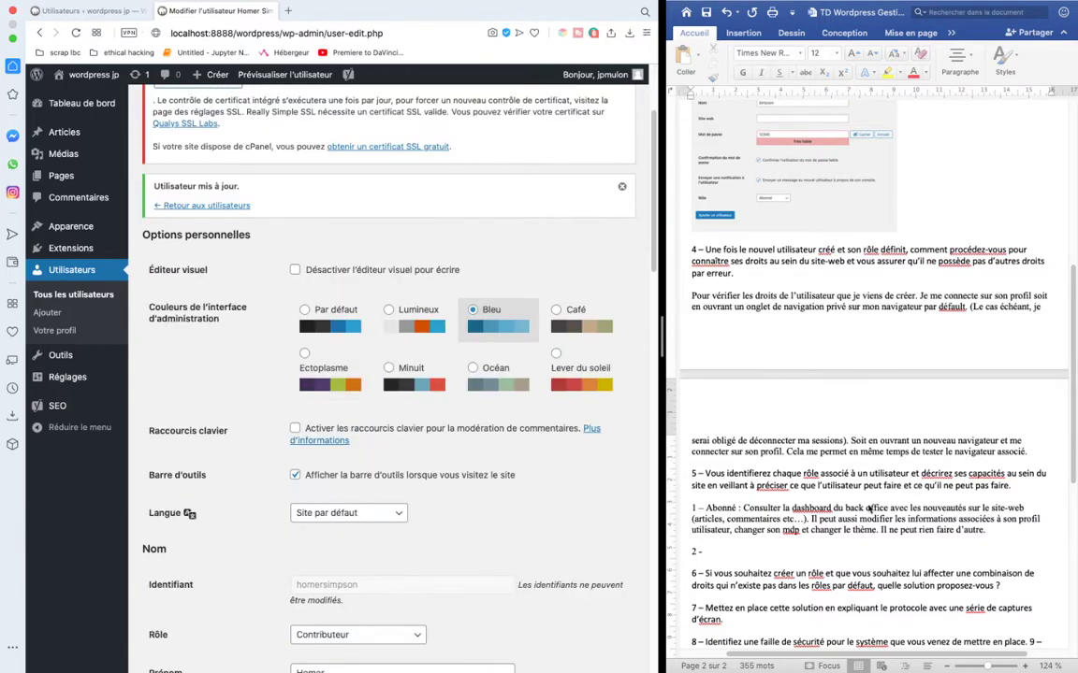
left_click(710, 552)
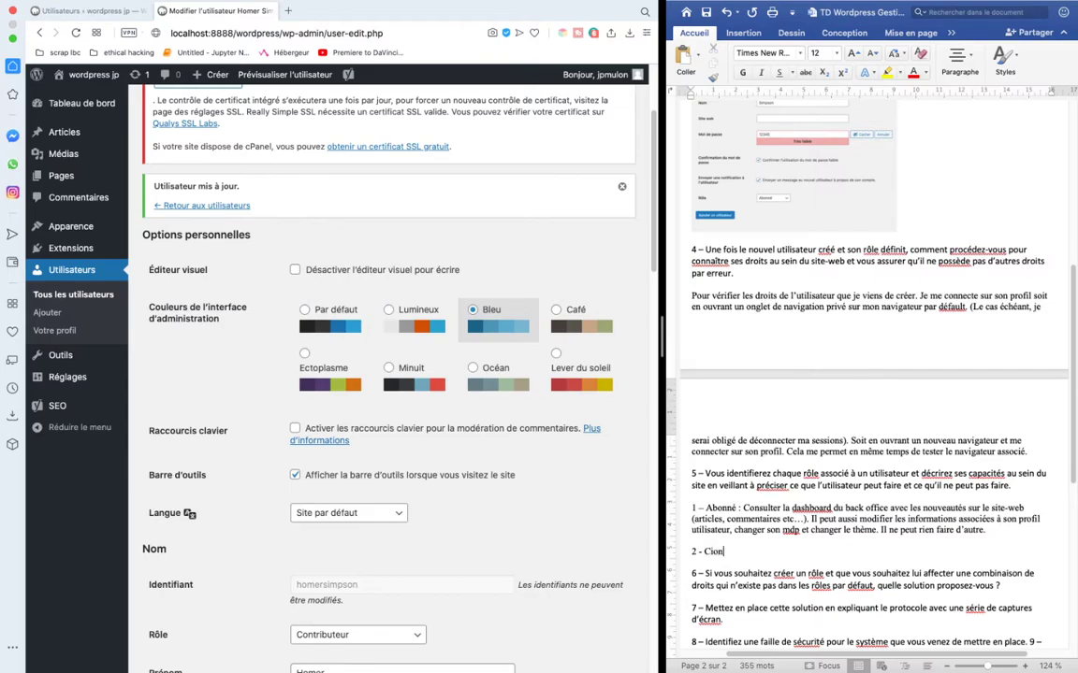
type("Contributeur :")
key("ctrl+Right")
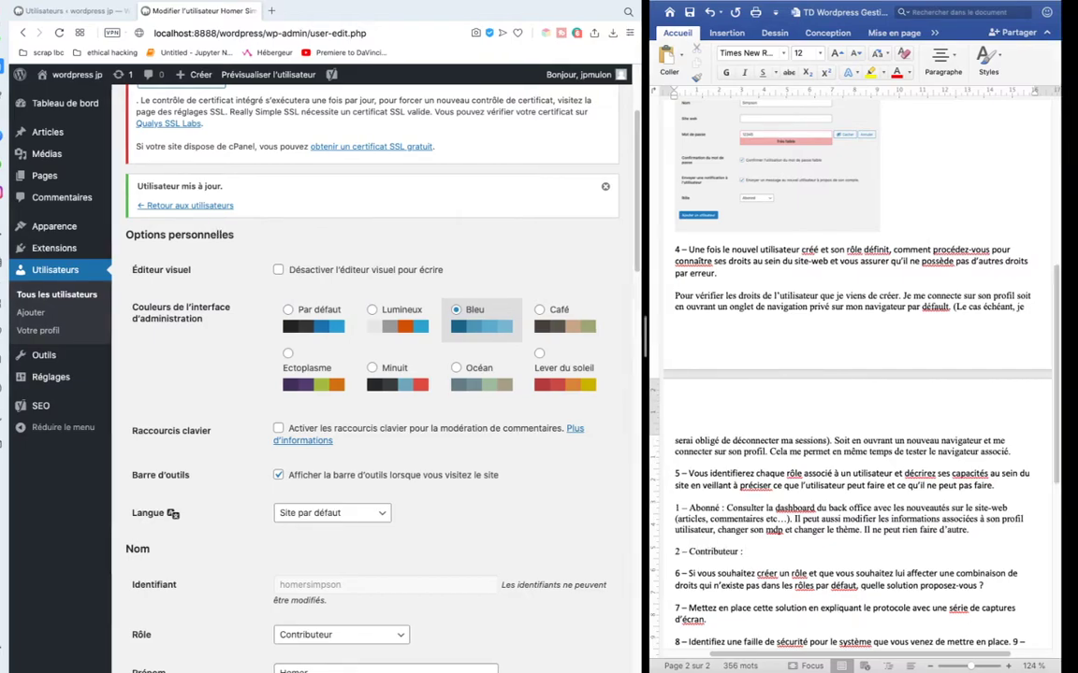
key("ctrl+Left")
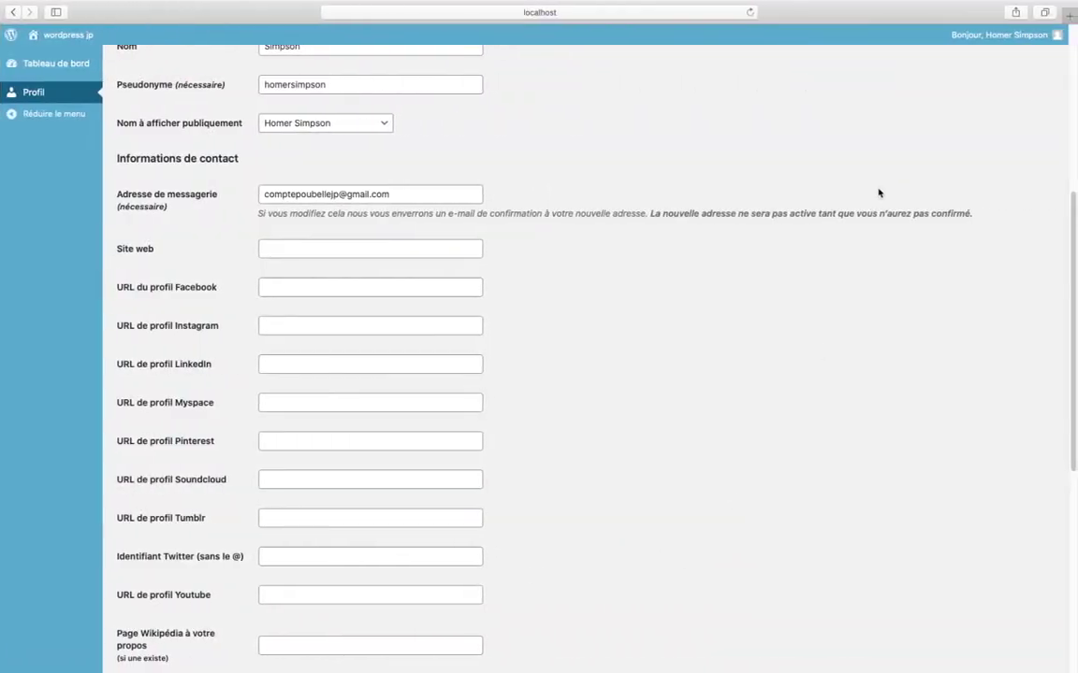
- Reload the contributor's profile, view their Articles list, and go back to Tableau de bord
left_click(724, 16)
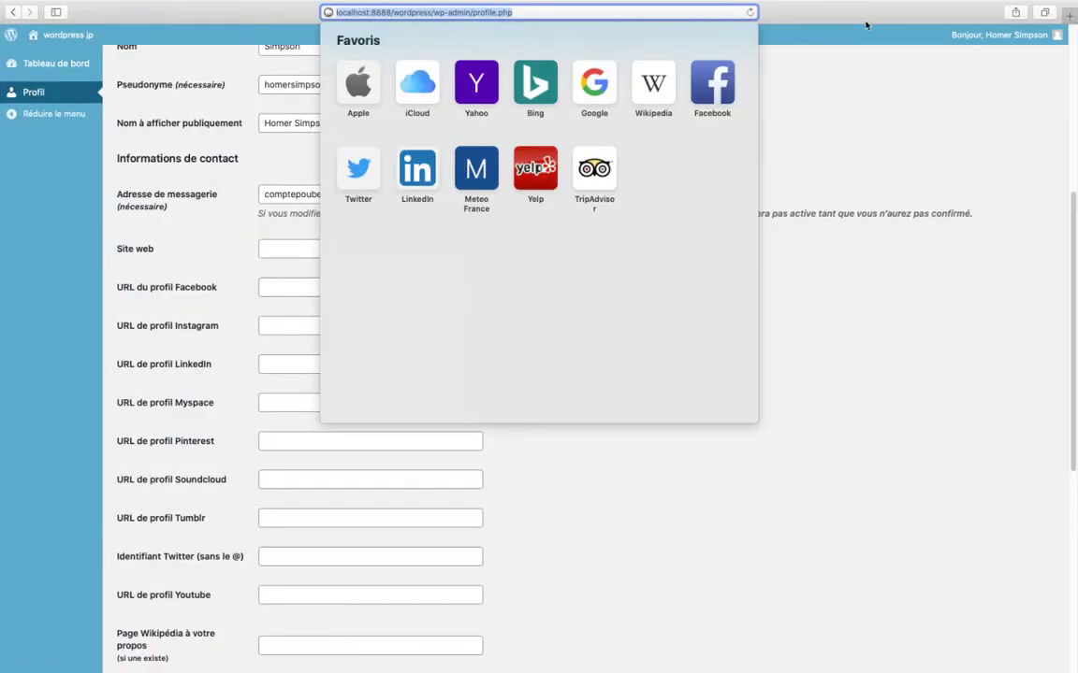
key("Return")
scroll(209, 411, "down", 15)
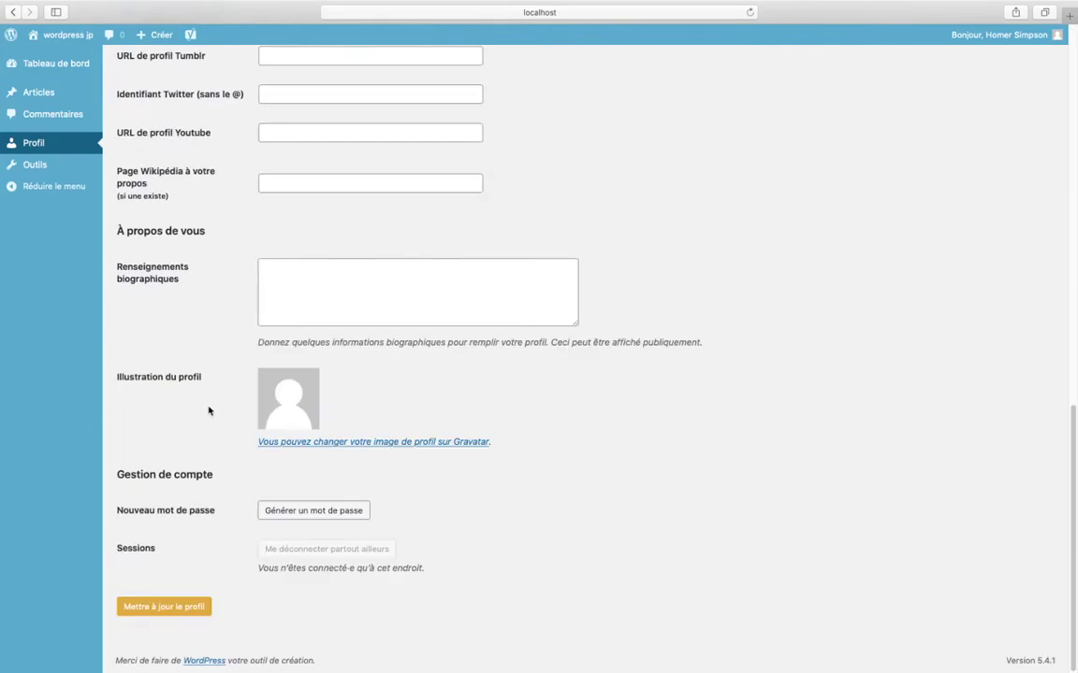
scroll(209, 411, "up", 10)
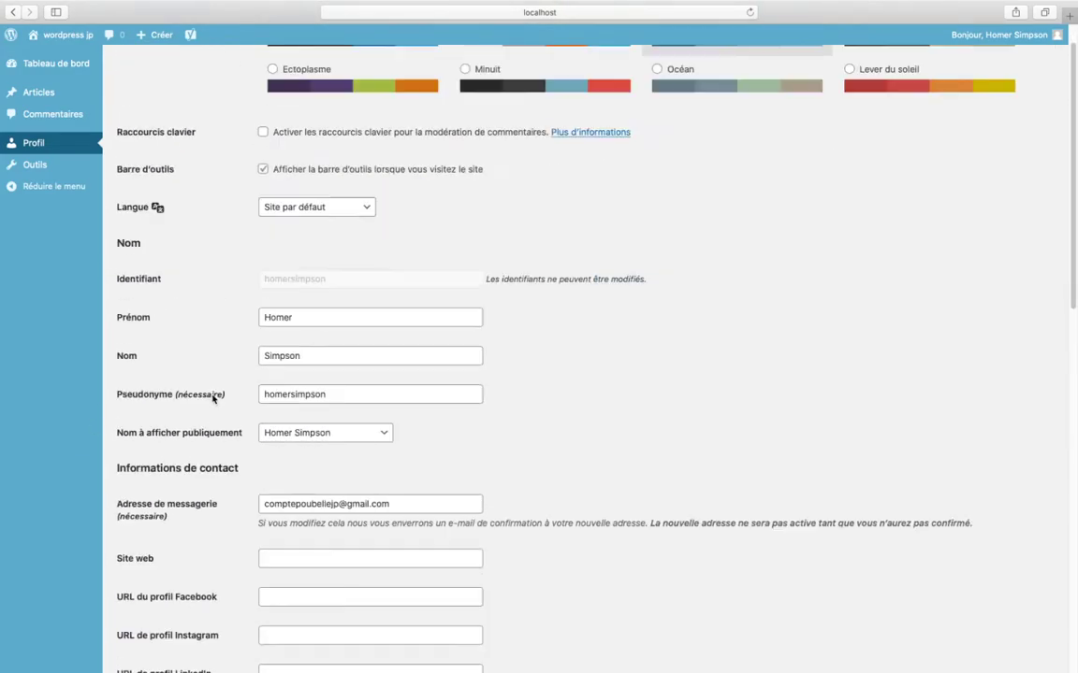
scroll(213, 398, "up", 3)
left_click(42, 93)
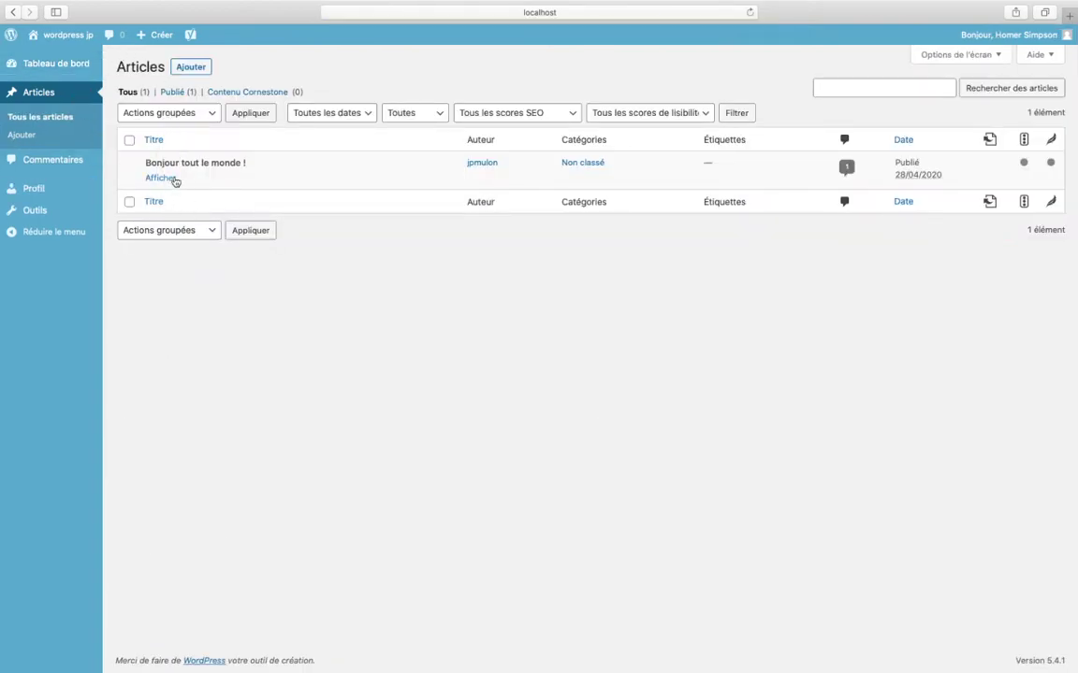
left_click(57, 70)
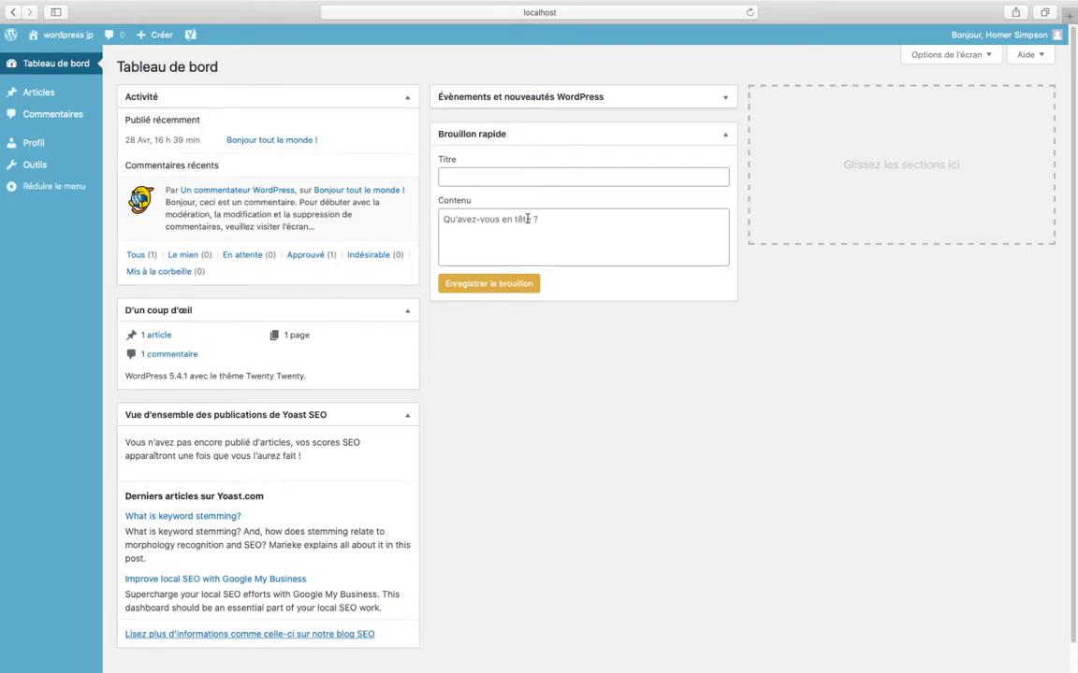
- Expand the 'Évènements et nouveautés WordPress' box and highlight its introduction text
left_click(632, 90)
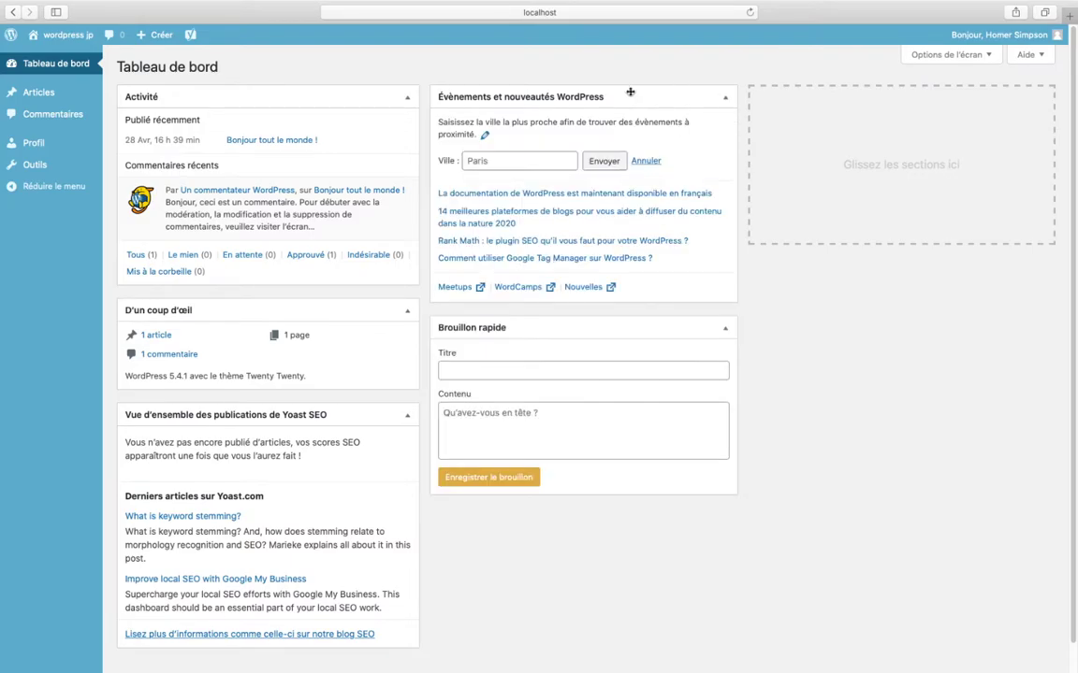
left_click_drag(459, 130, 624, 106)
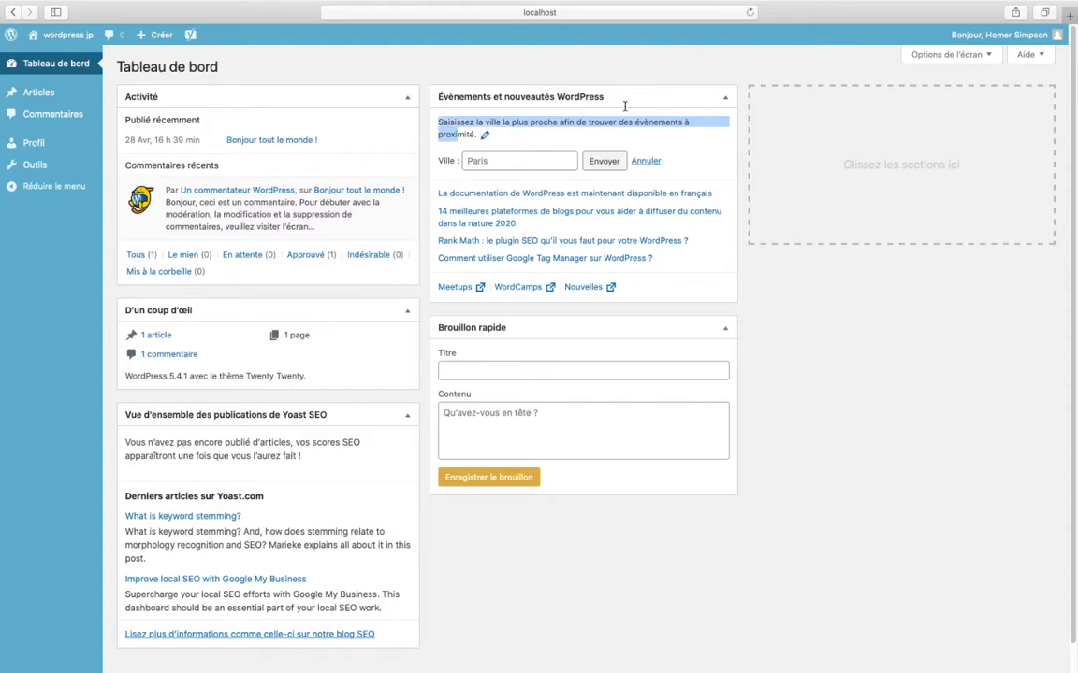
left_click(624, 116)
scroll(376, 332, "down", 1)
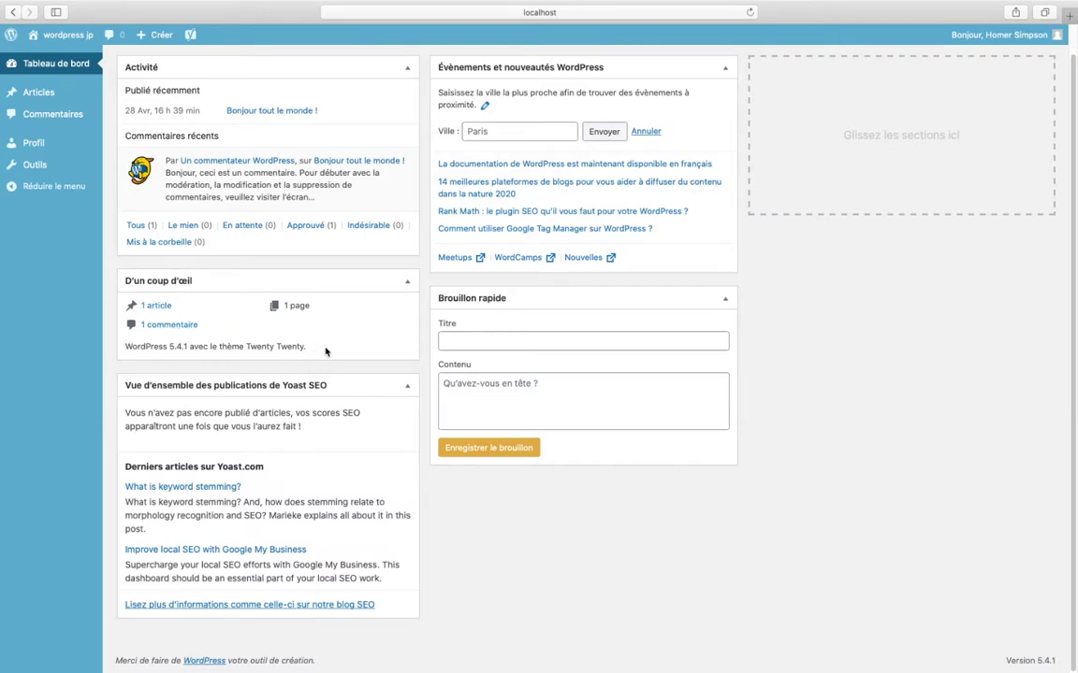
- Highlight the WordPress 5.4.1 theme line in the D'un coup d'œil box
left_click_drag(323, 349, 188, 348)
left_click_drag(306, 348, 122, 346)
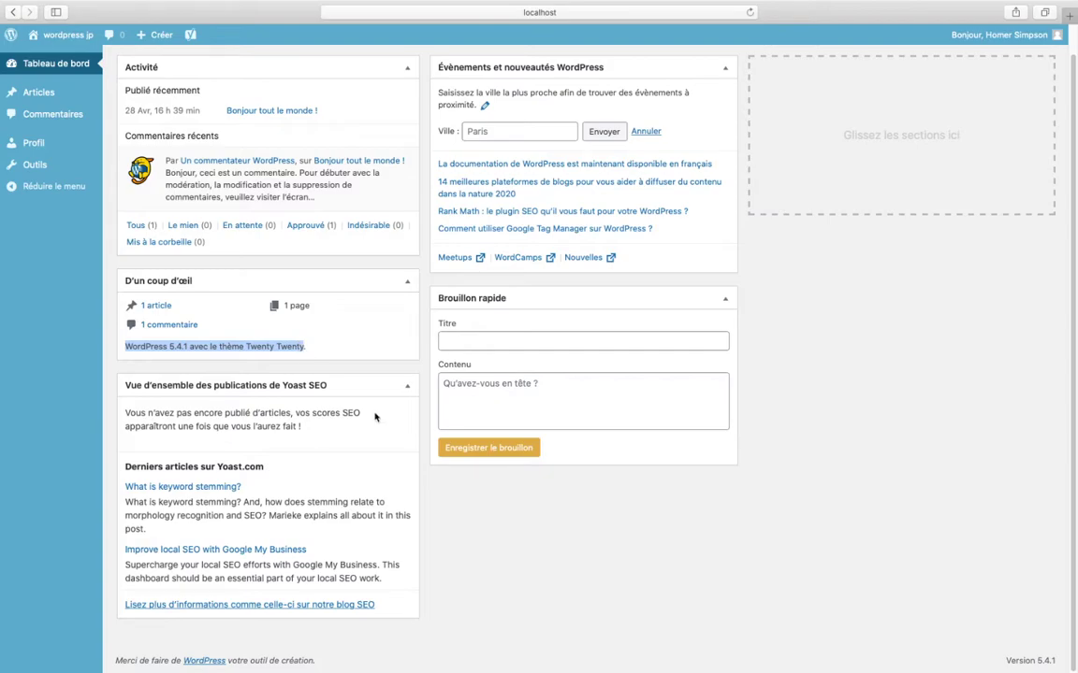
scroll(341, 378, "up", 1)
scroll(339, 376, "down", 1)
scroll(266, 404, "up", 1)
- Collapse and re-expand the Yoast SEO overview box and highlight its paragraph
left_click(131, 414)
left_click(133, 415)
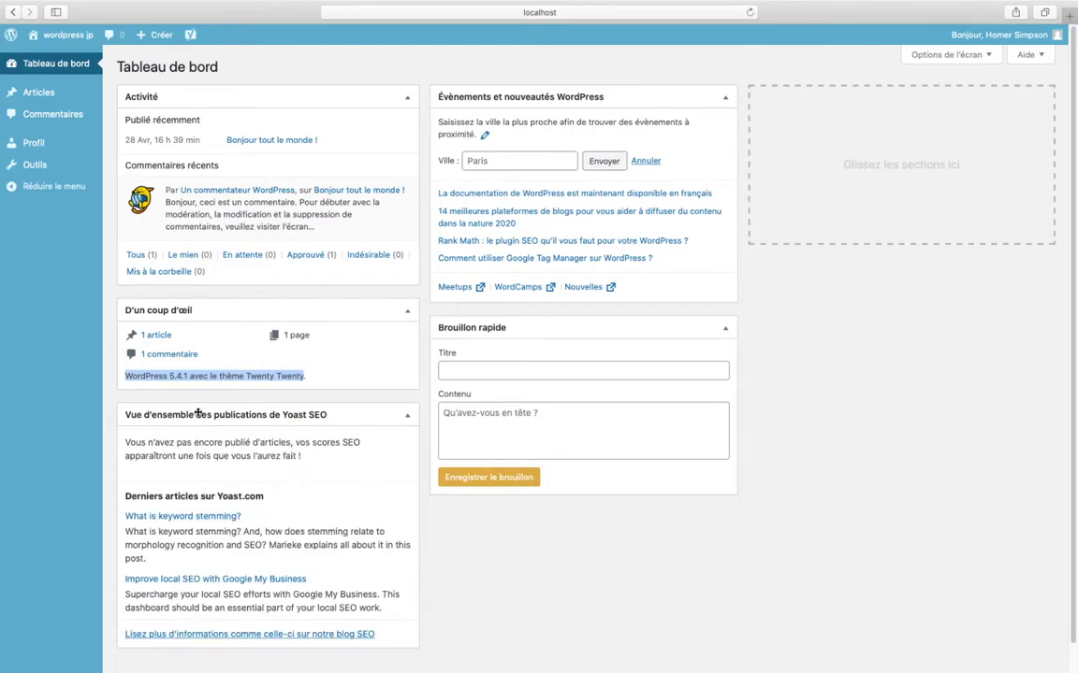
left_click_drag(126, 442, 290, 457)
left_click(289, 486)
scroll(247, 476, "down", 1)
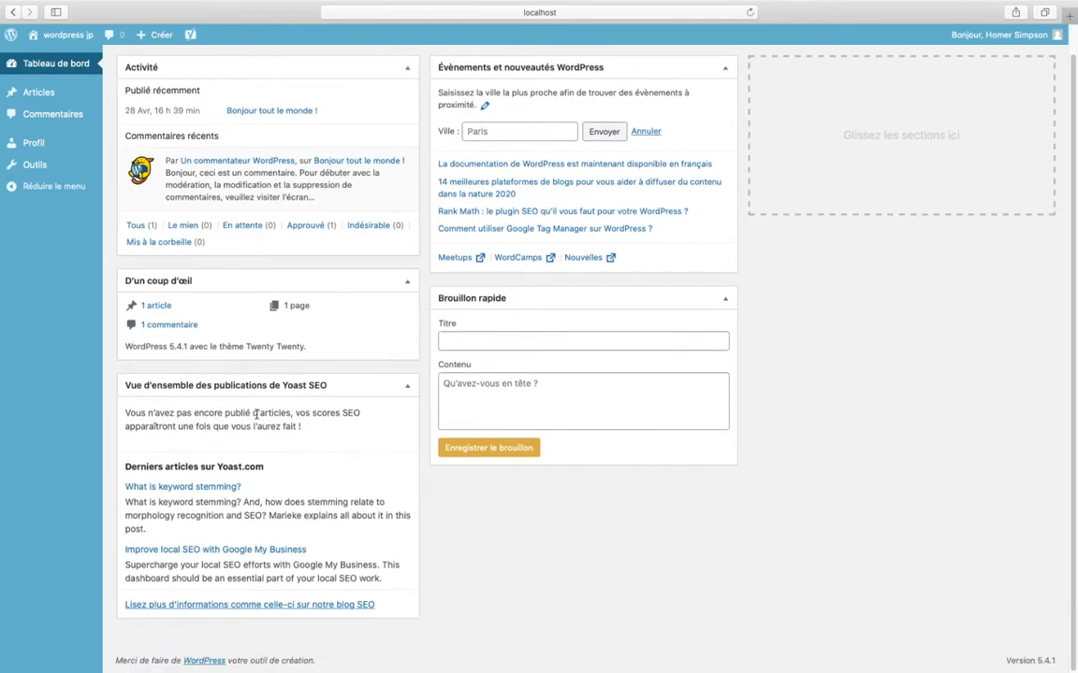
scroll(226, 377, "up", 1)
mouse_move(191, 36)
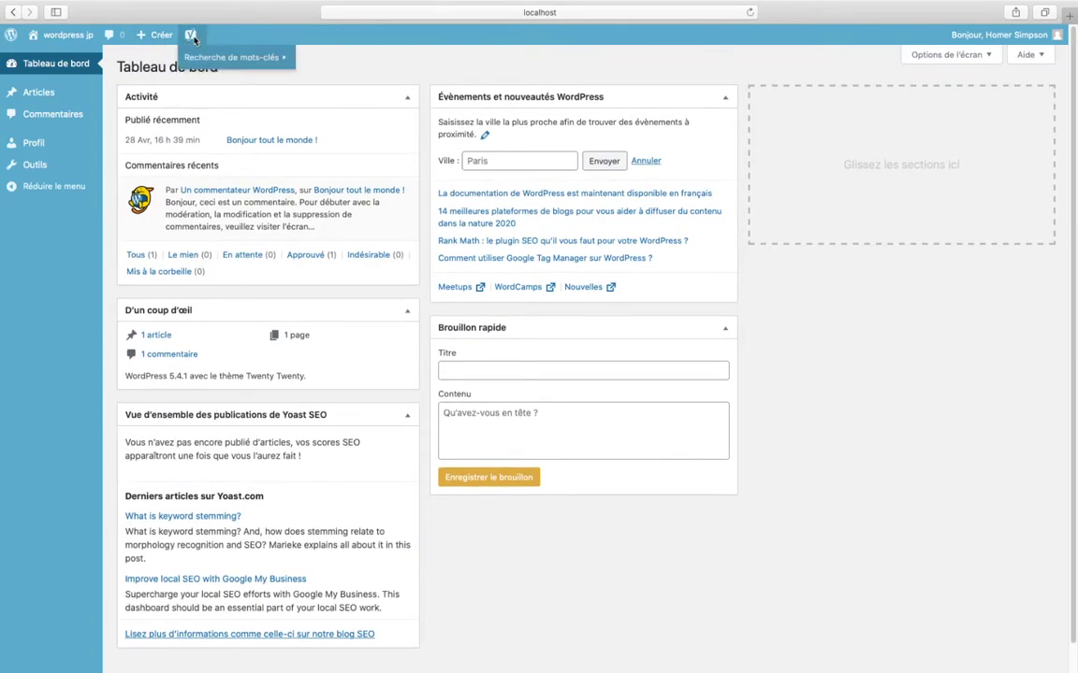
mouse_move(195, 59)
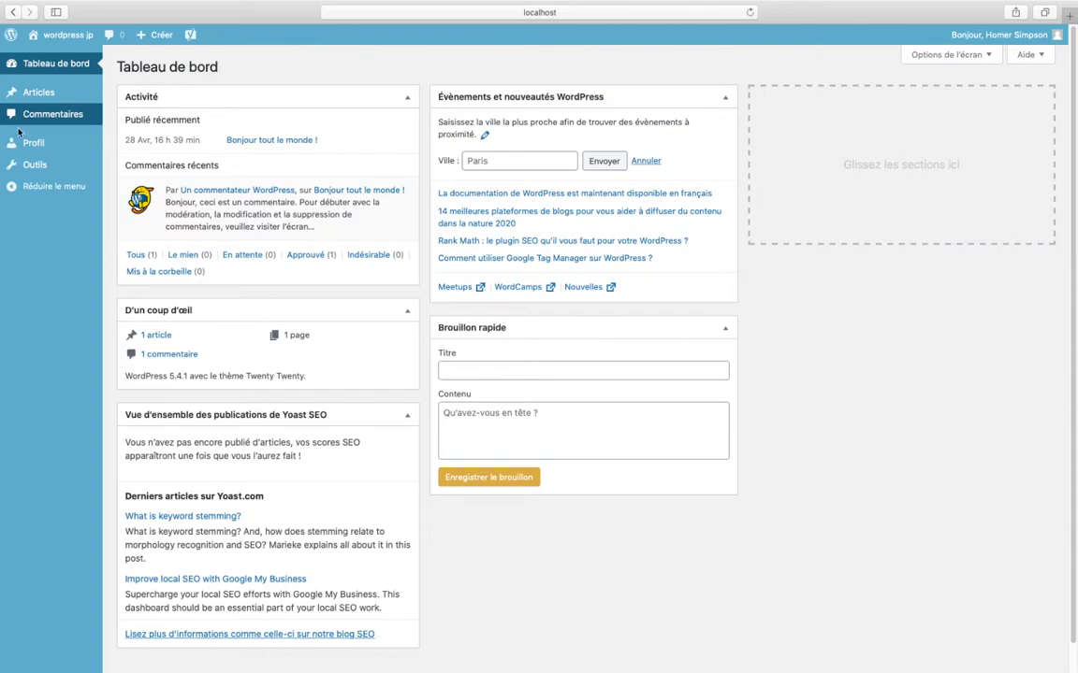
mouse_move(25, 89)
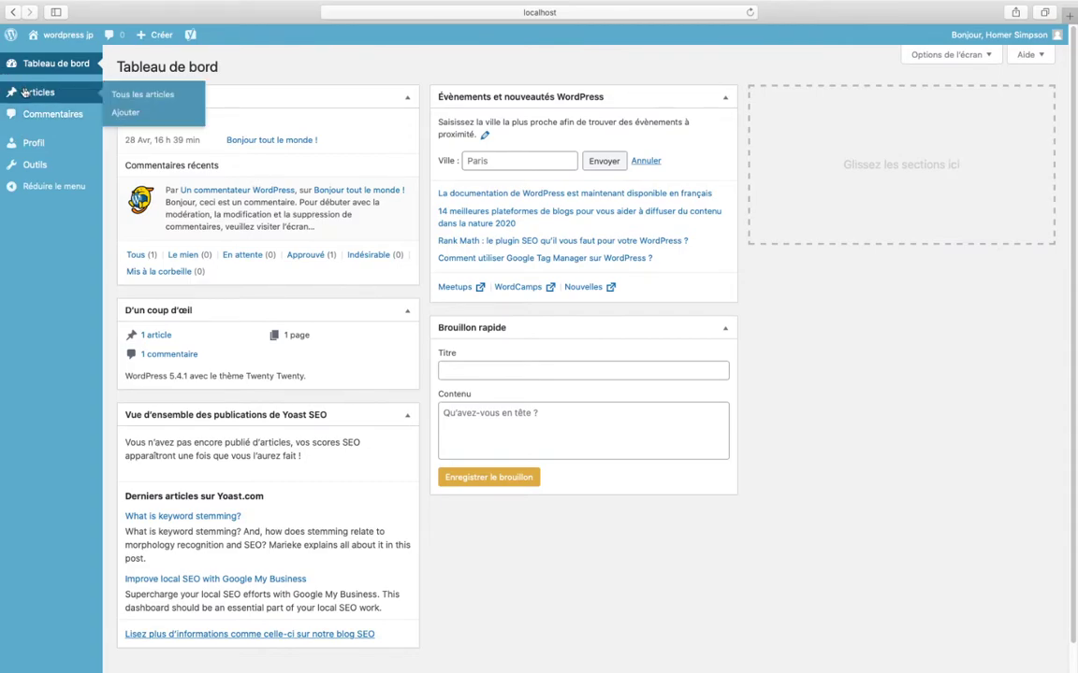
- Start a new article and dismiss the editor welcome guide
left_click(26, 91)
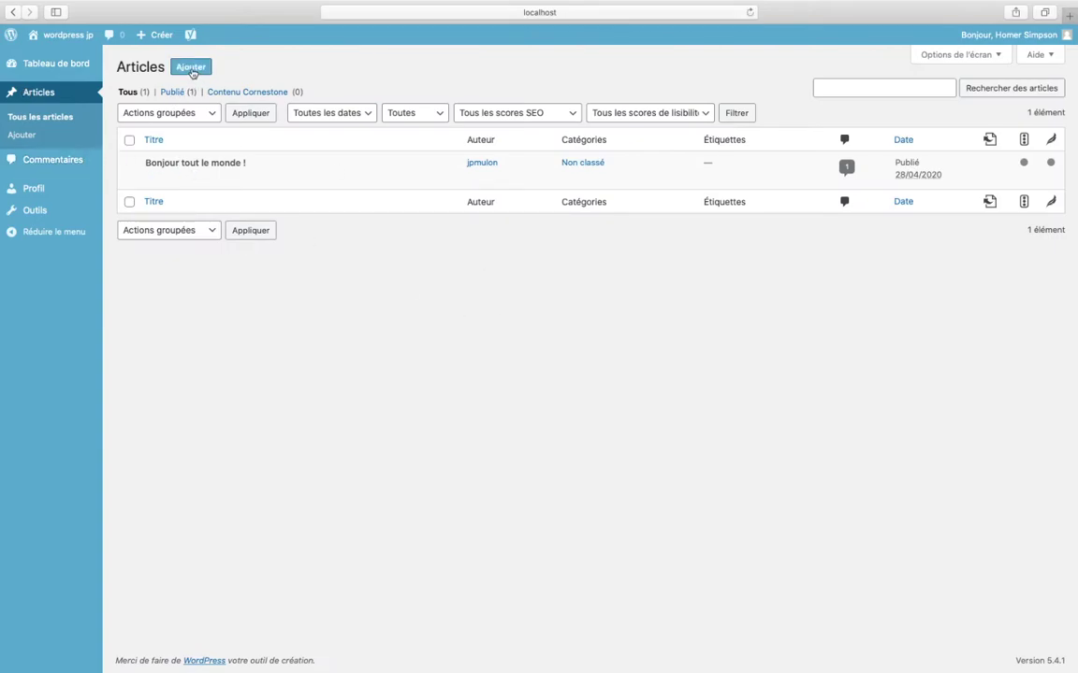
left_click(178, 67)
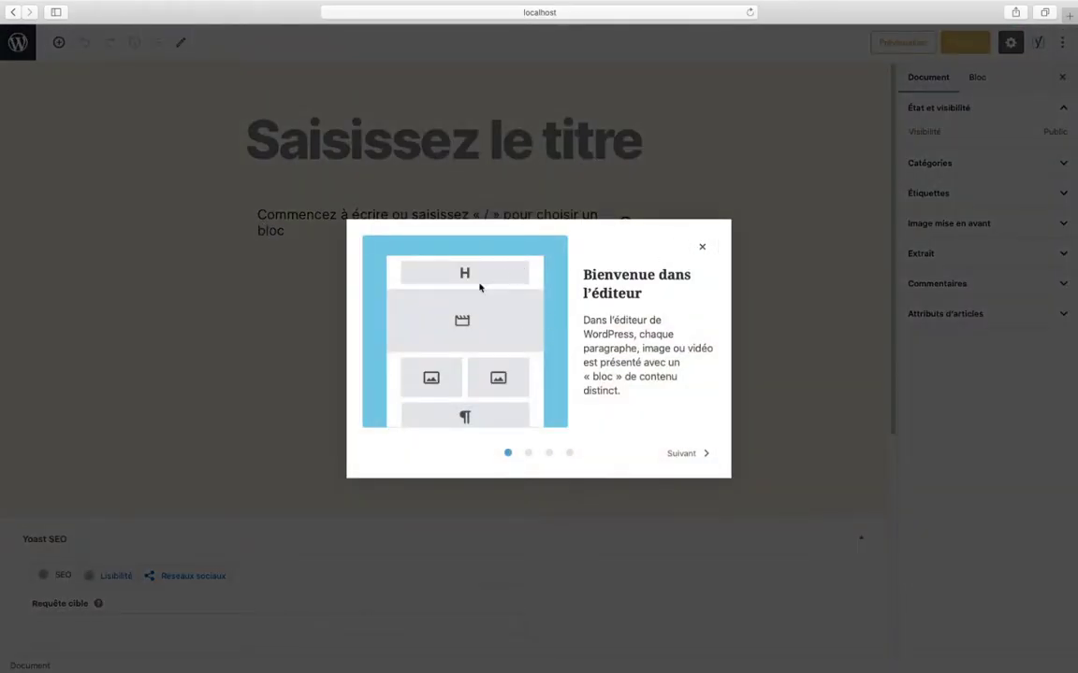
left_click(690, 455)
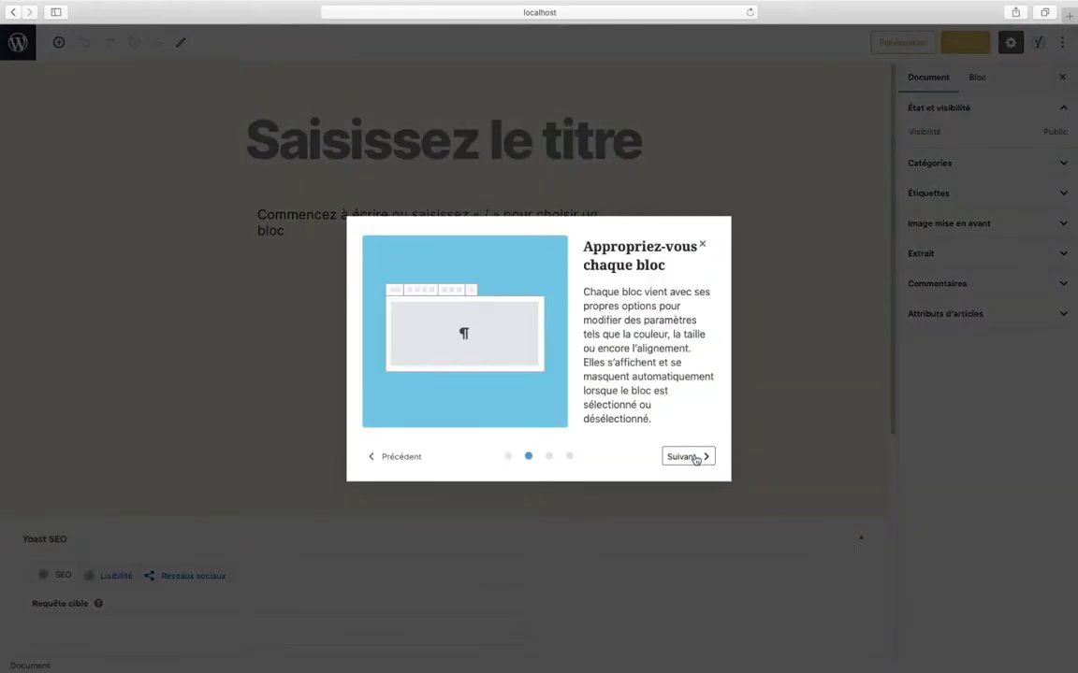
left_click(693, 455)
left_click(693, 456)
left_click(693, 457)
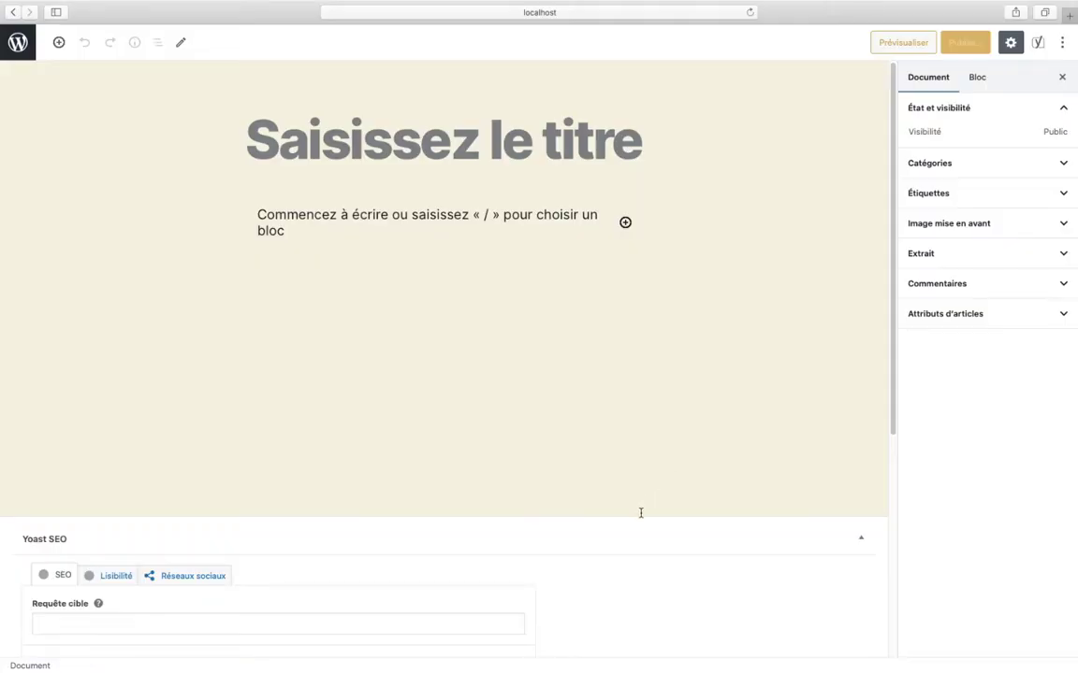
- Title the article 'Ceci est l'article test du contributeur' and write 'Bla bla bla' as its paragraph
left_click(264, 134)
type("Ceci est l'ar")
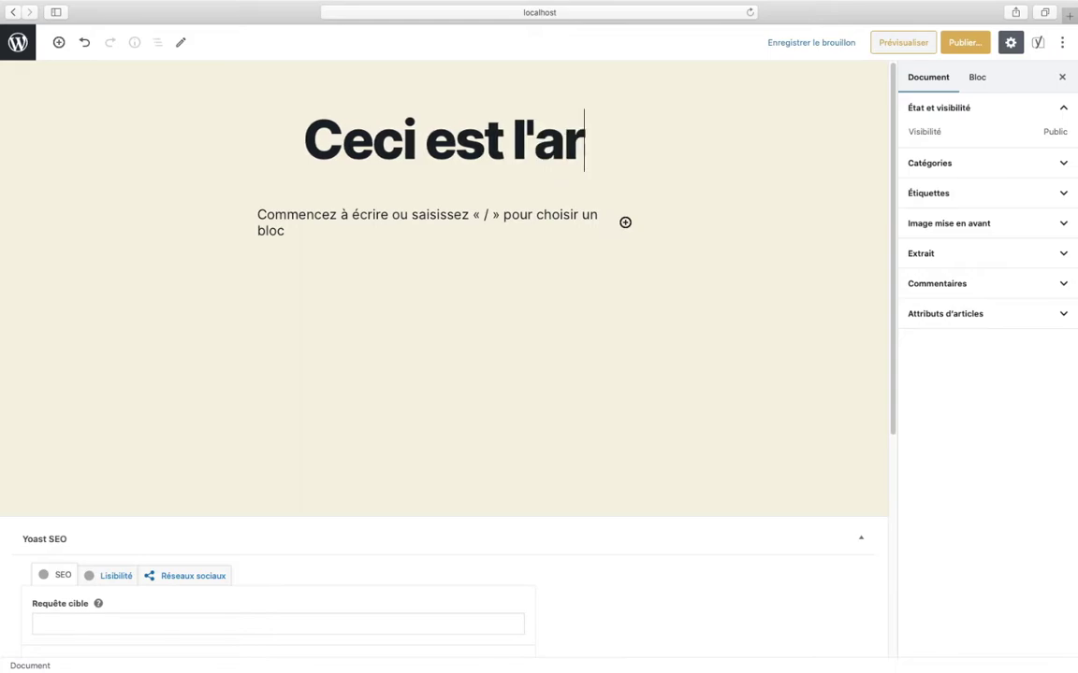
type("ticle test du contributeur")
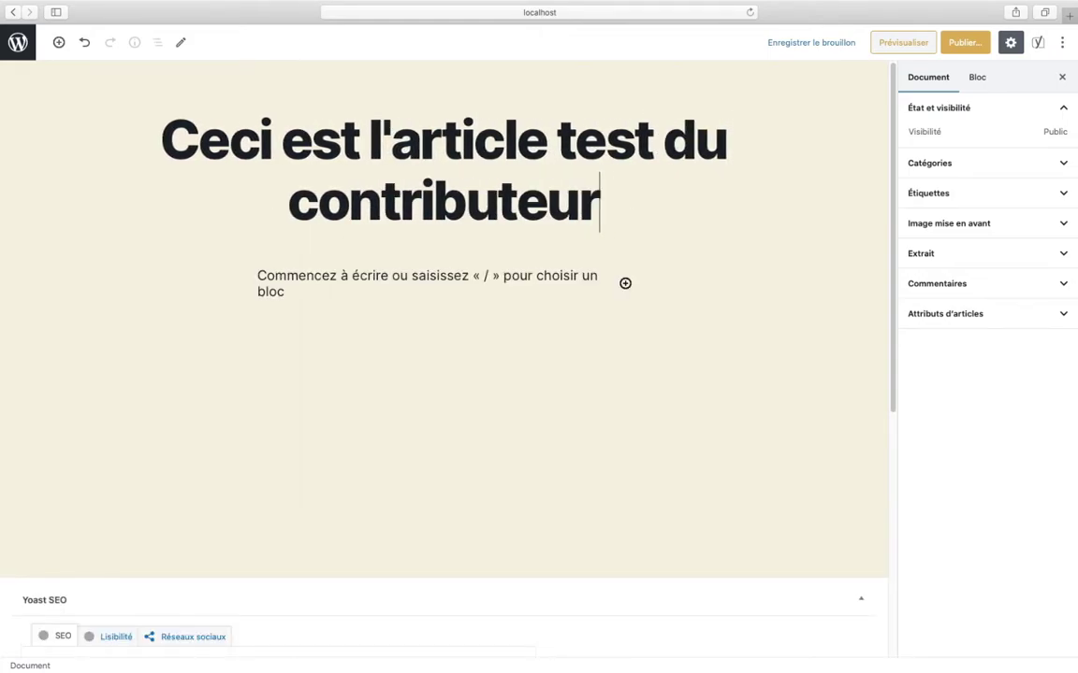
left_click(365, 274)
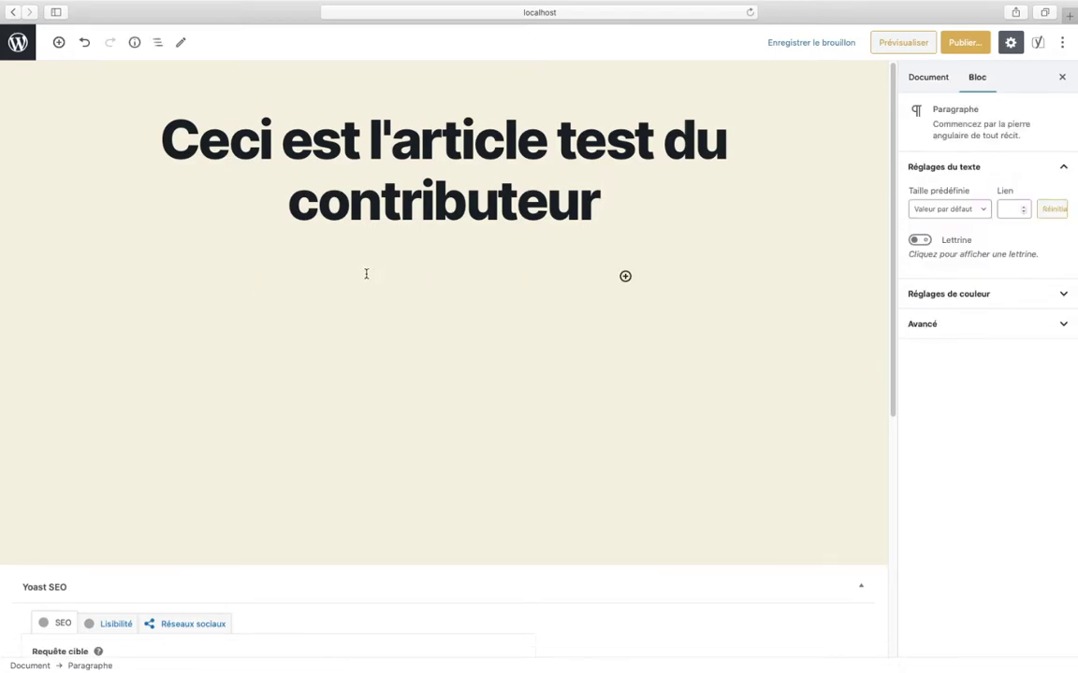
type("Bal")
type("la blabla")
key("BackSpace")
key("BackSpace")
key("BackSpace")
type("bla")
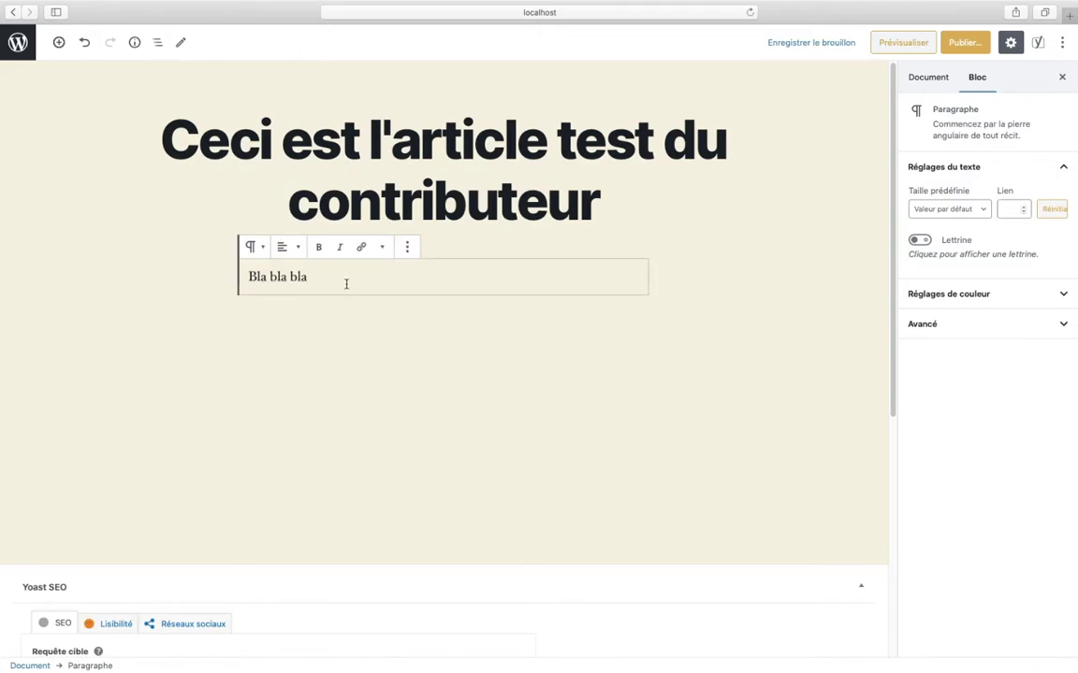
- Copy 'Bla bla bla' and paste it repeatedly until the paragraph spans about six lines
left_click_drag(346, 284, 203, 271)
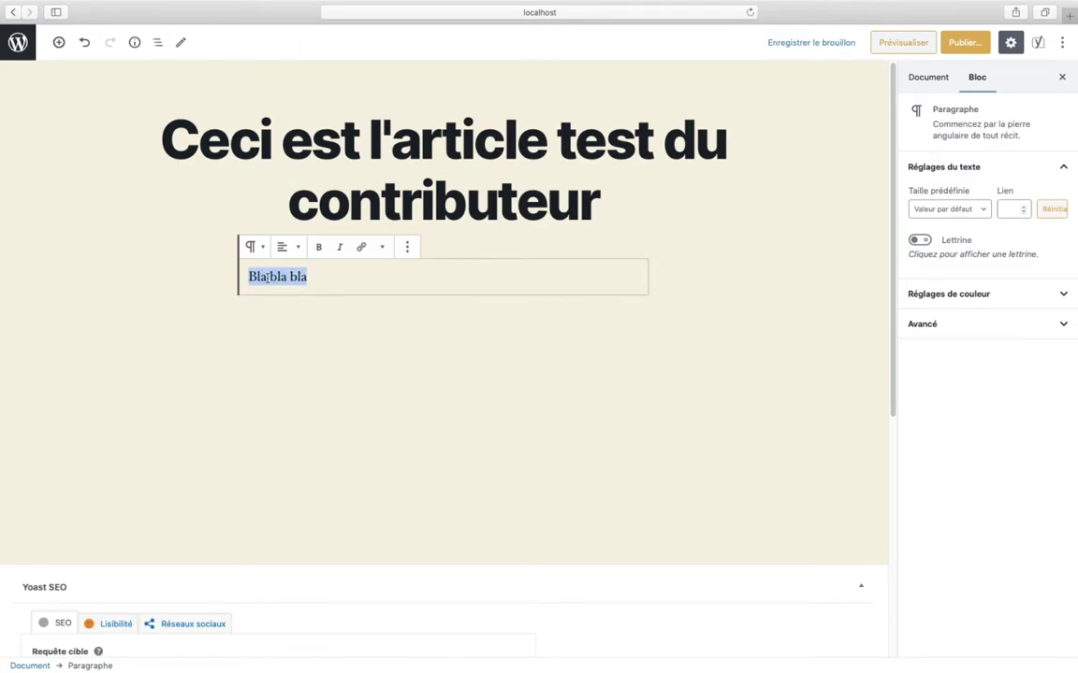
key("super+c")
key("super+v")
key("super+v")
key("super+v")
key("super+v")
key("super+v")
key("super+v")
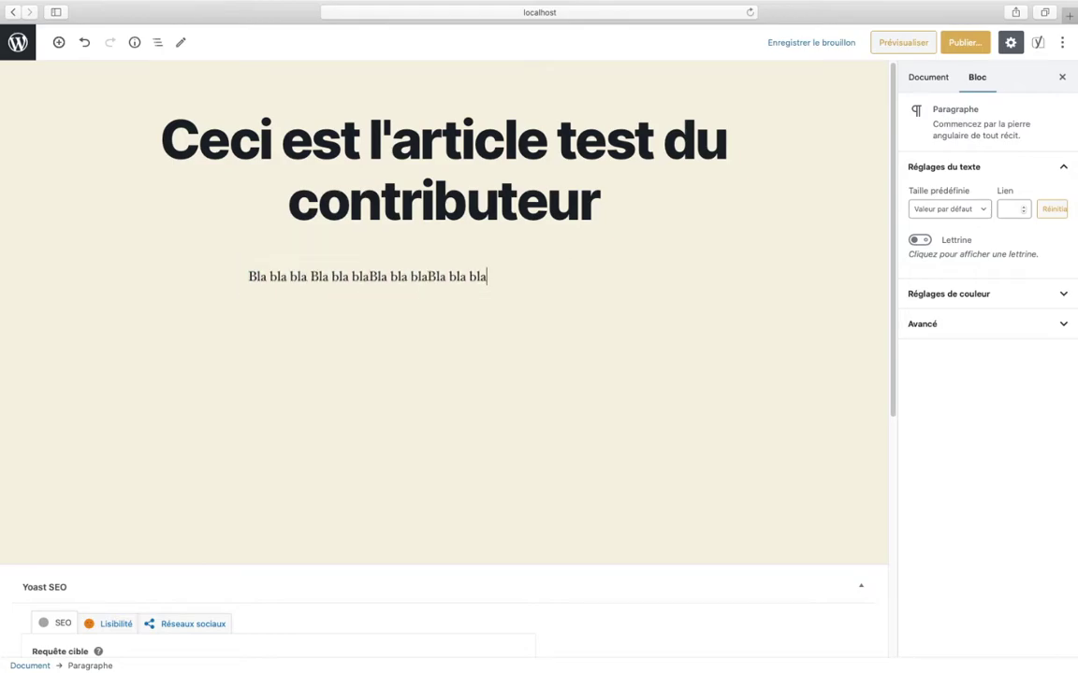
key("super+v")
key("super+v")
key("super+v")
key("super+v")
key("super+v")
key("super+v")
key("super+v")
key("super+v")
key("super+v")
key("super+v")
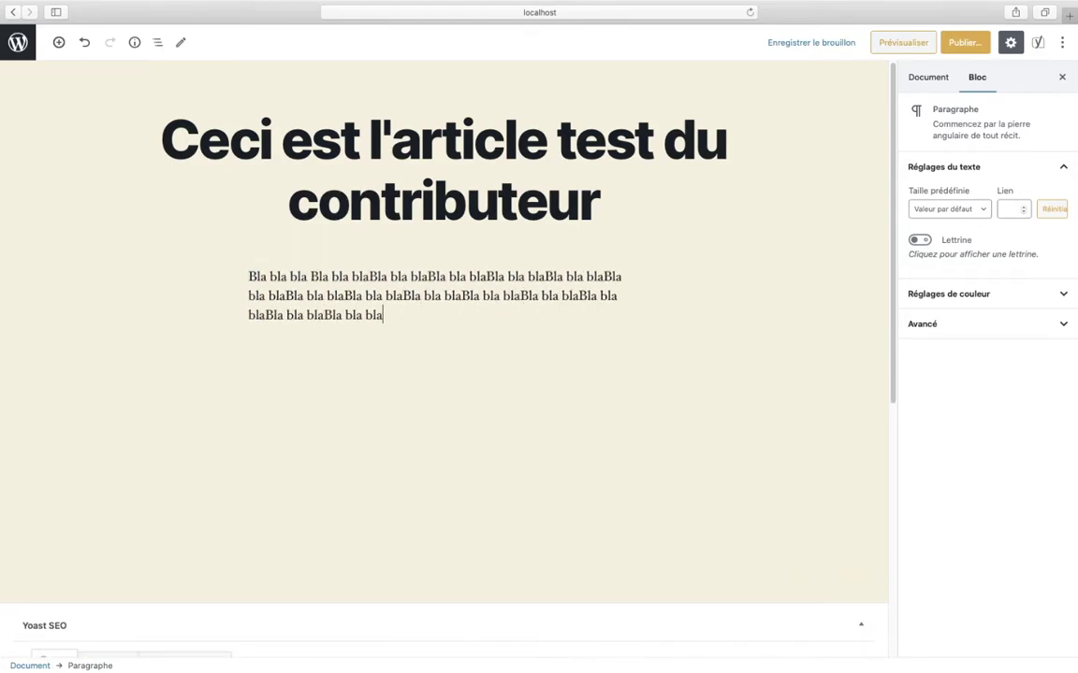
key("super+v")
key("super+v")
key("super+v")
key("super+v")
key("super+v")
key("super+v")
key("super+v")
key("super+v")
key("super+v")
key("super+v")
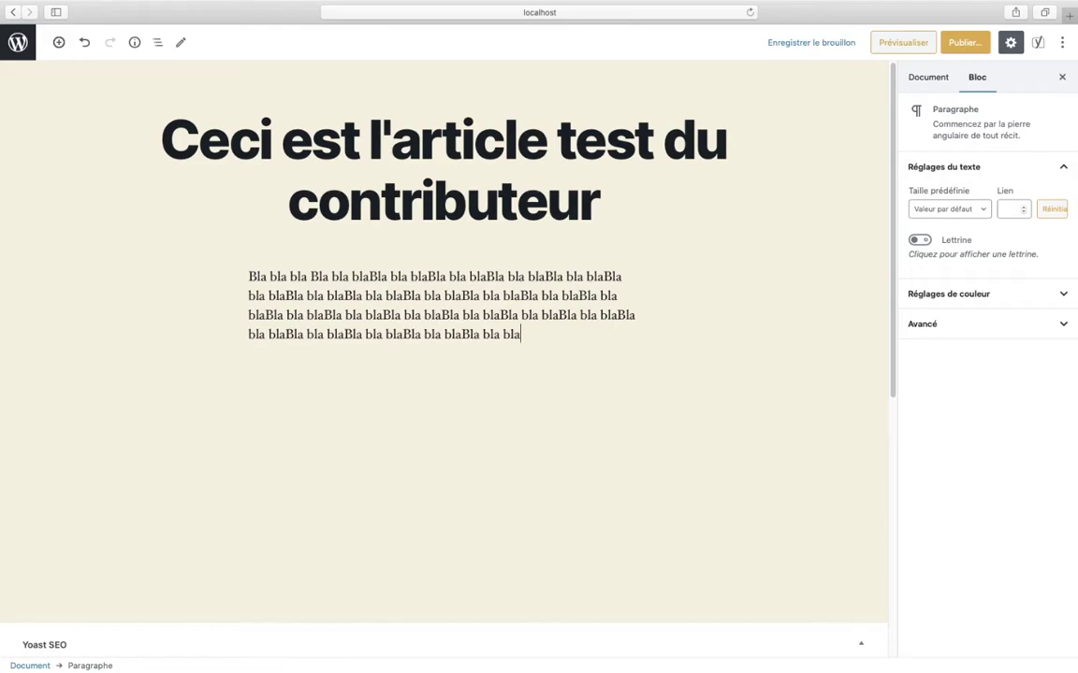
key("super+v")
key("super+v")
key("super+v")
key("super+v")
key("super+v")
key("super+v")
key("super+v")
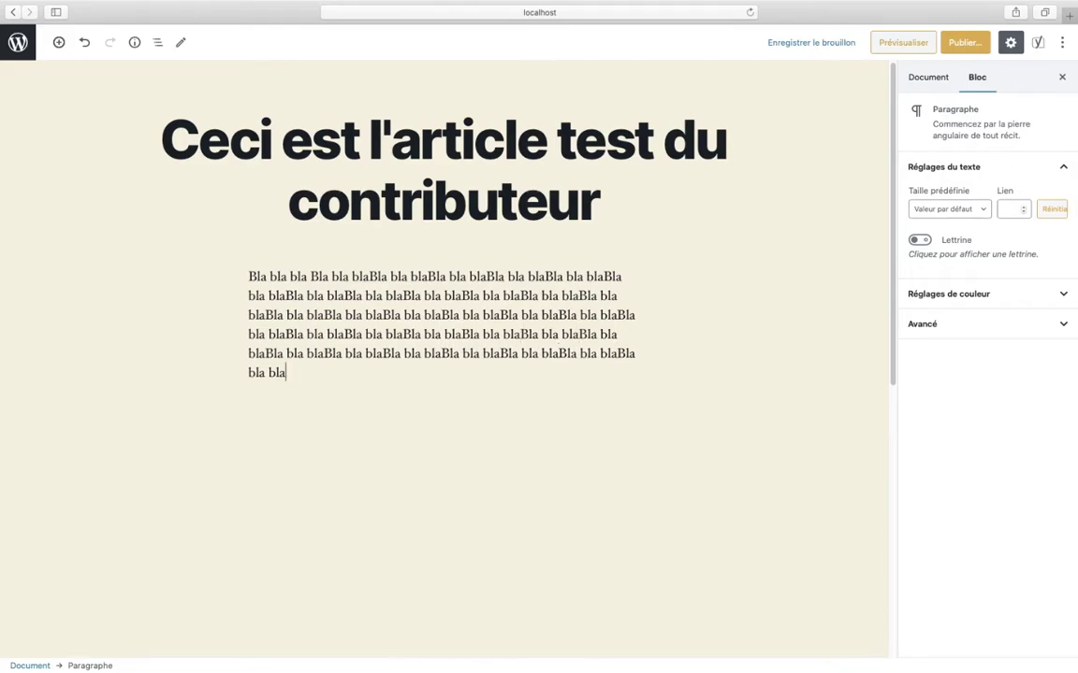
key("super+v")
key("super+v")
key("super+v")
key("super+v")
key("super+v")
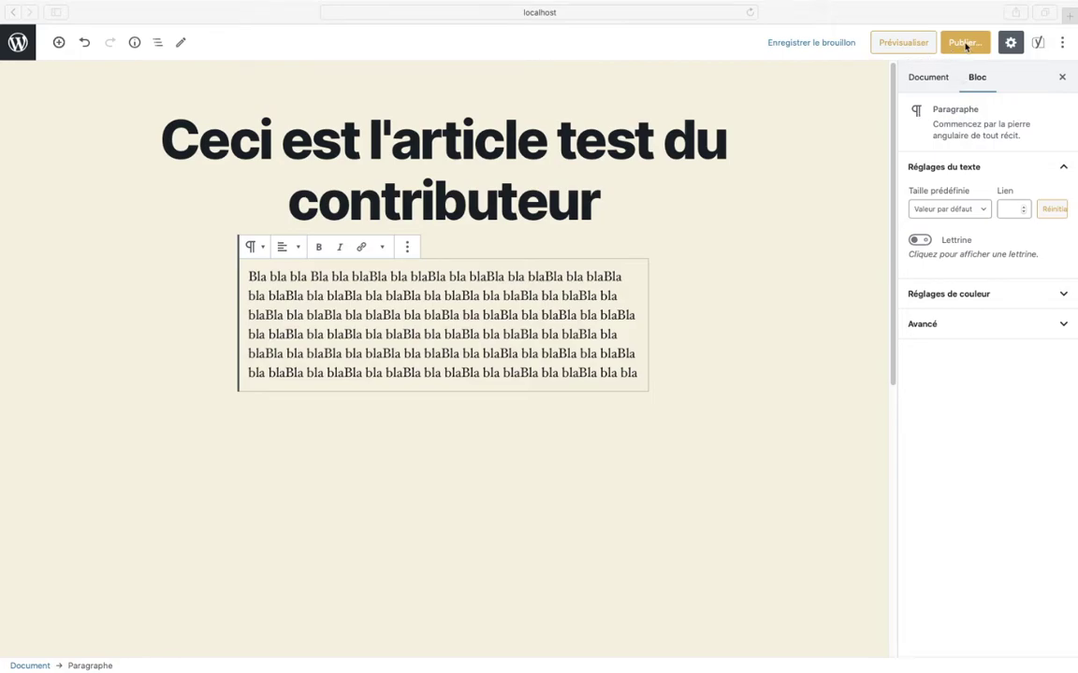
- Submit the article with 'Soumettre à la relecture' and return to the Articles list
left_click(802, 170)
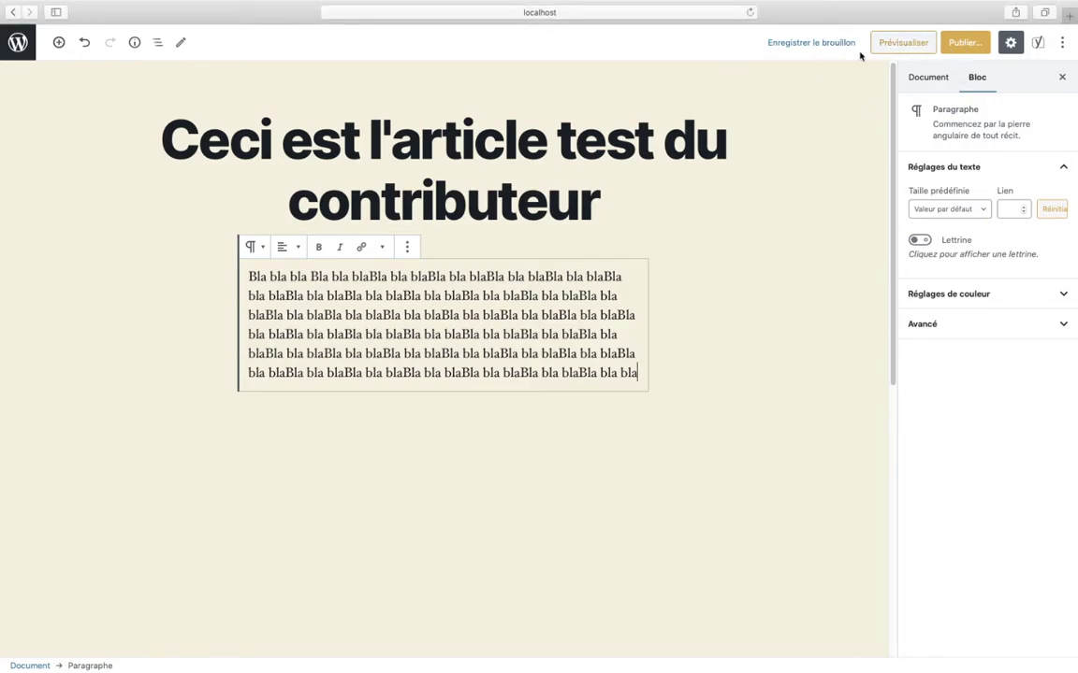
left_click(964, 46)
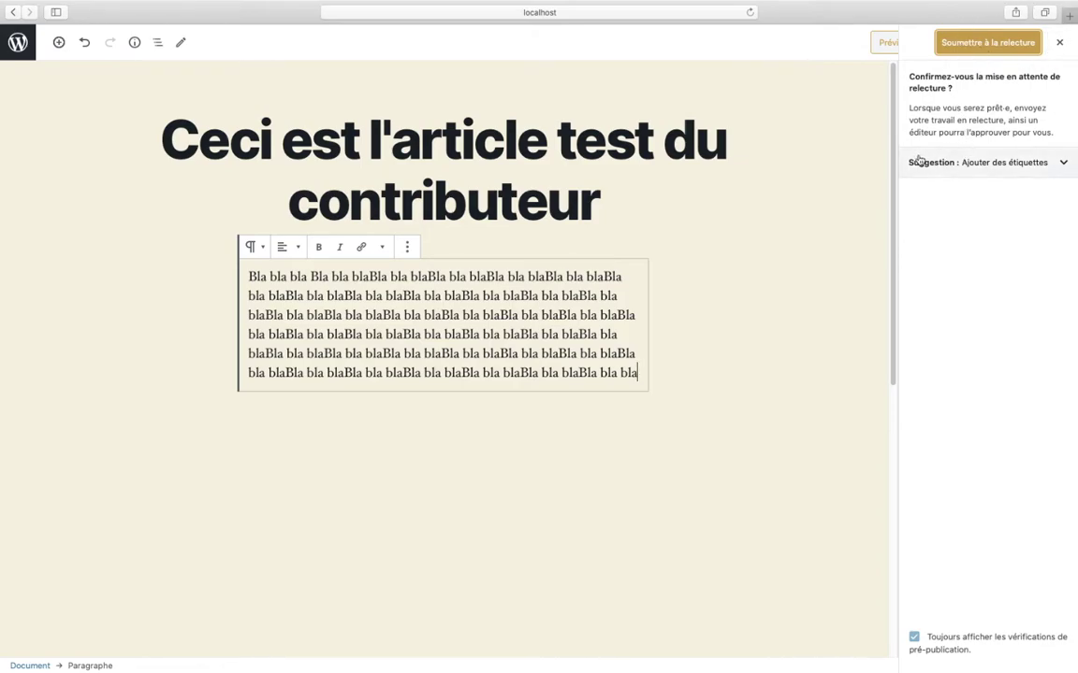
left_click(979, 43)
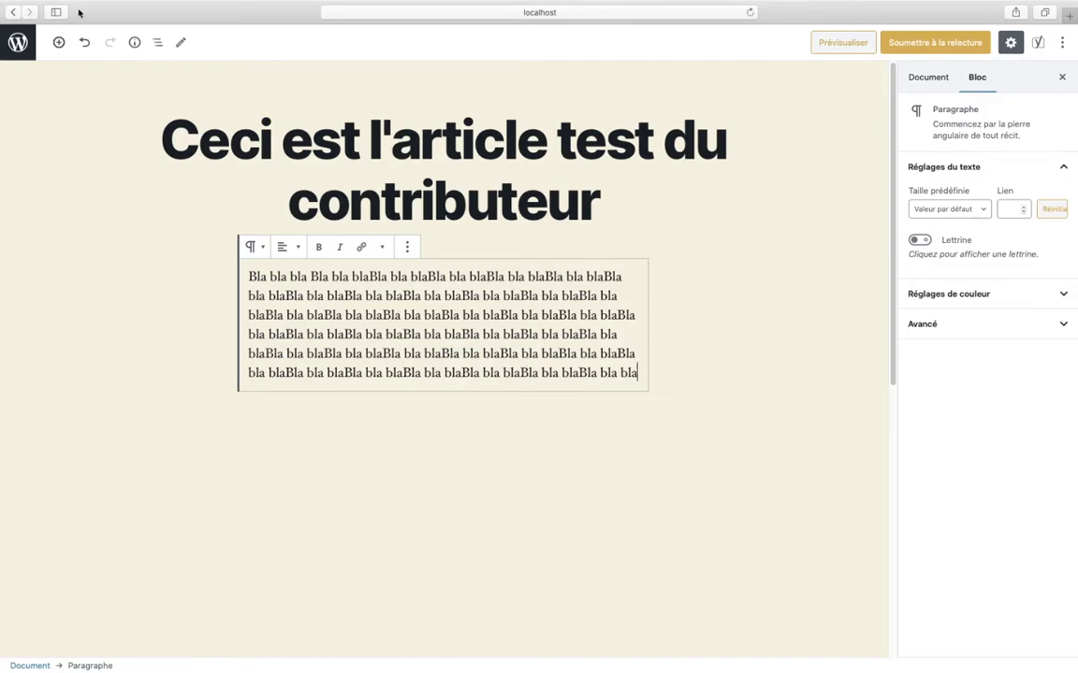
left_click(14, 12)
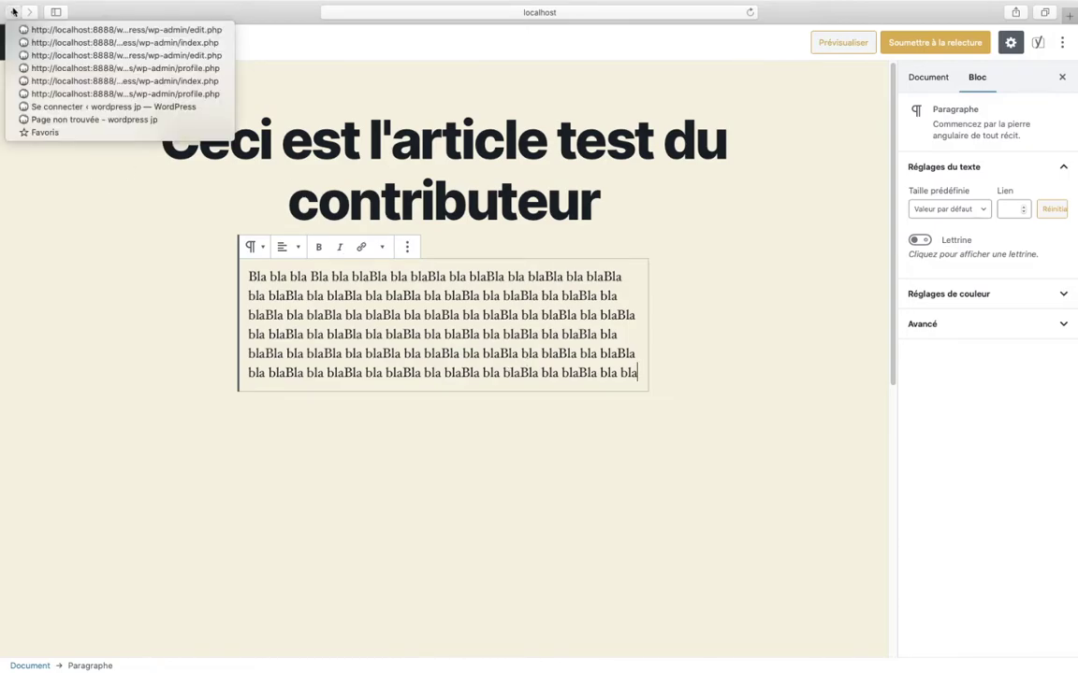
left_click(656, 216)
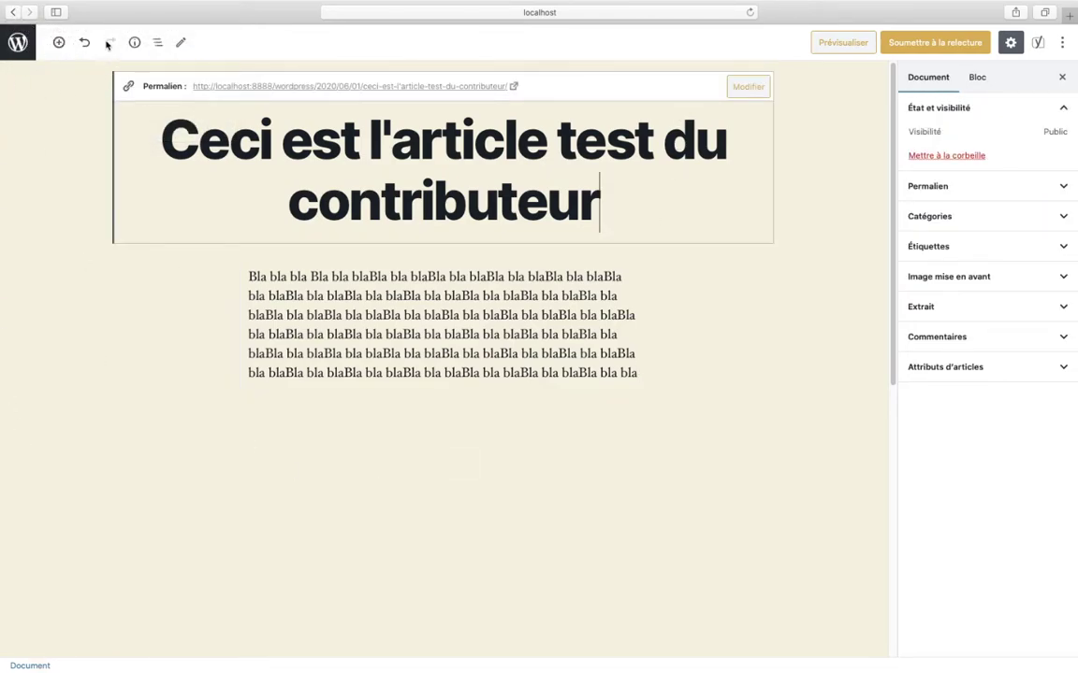
left_click(18, 42)
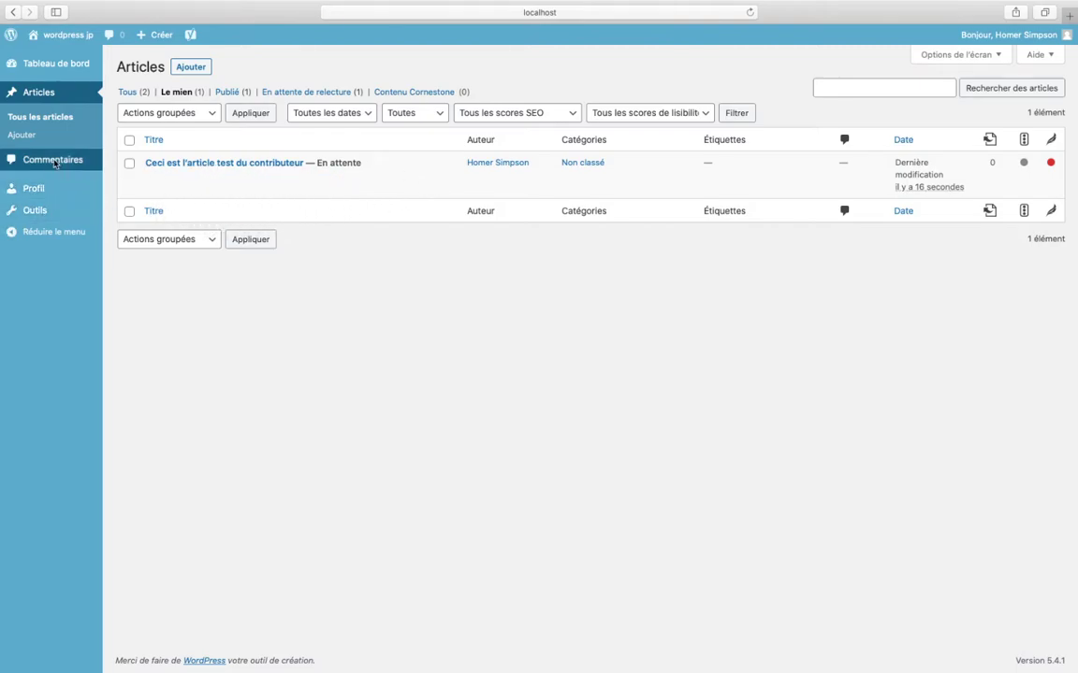
- Visit Commentaires, view the commented post, try replying to its comment, then go back
left_click(50, 157)
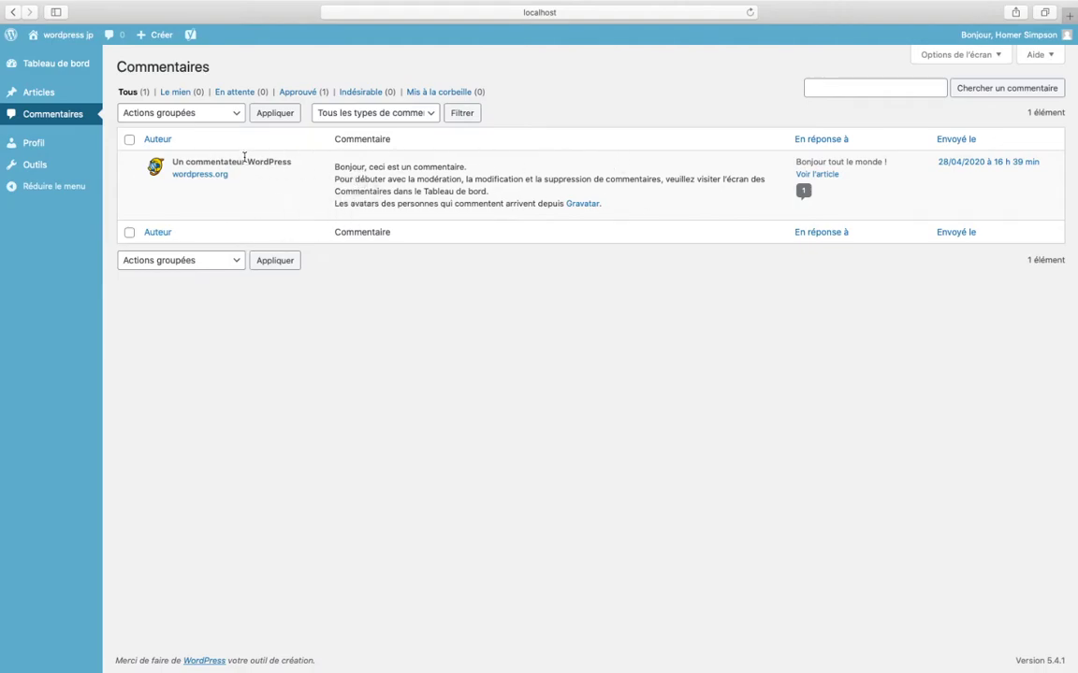
left_click(814, 173)
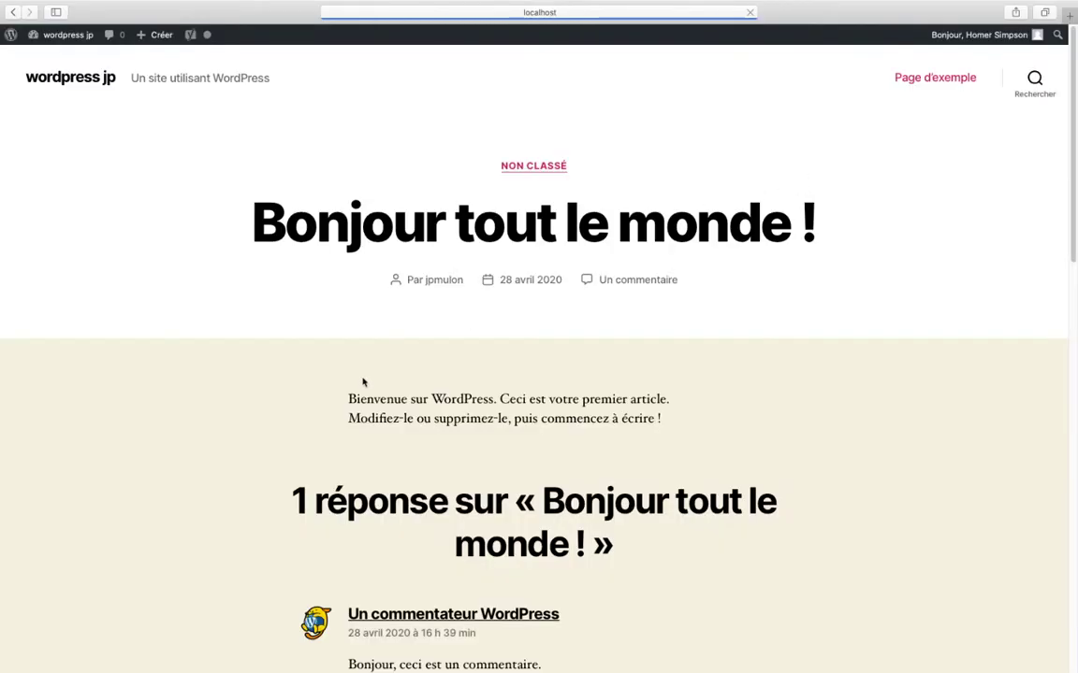
scroll(414, 387, "down", 15)
scroll(411, 382, "up", 5)
scroll(412, 385, "down", 3)
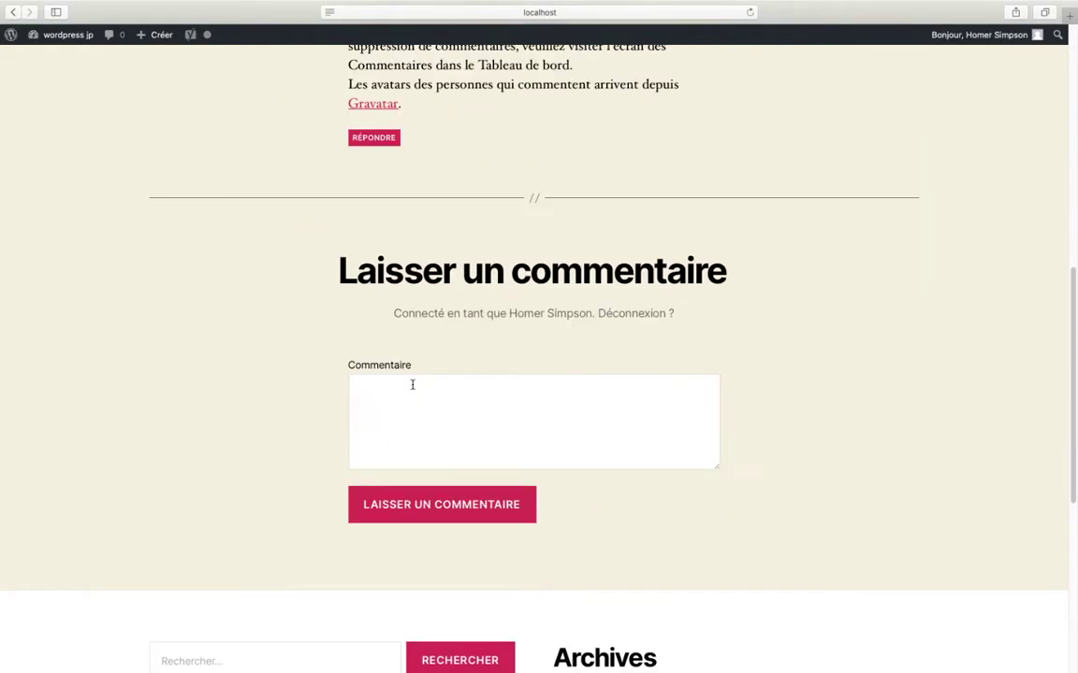
scroll(411, 385, "up", 3)
left_click(418, 491)
scroll(403, 439, "up", 3)
left_click(395, 384)
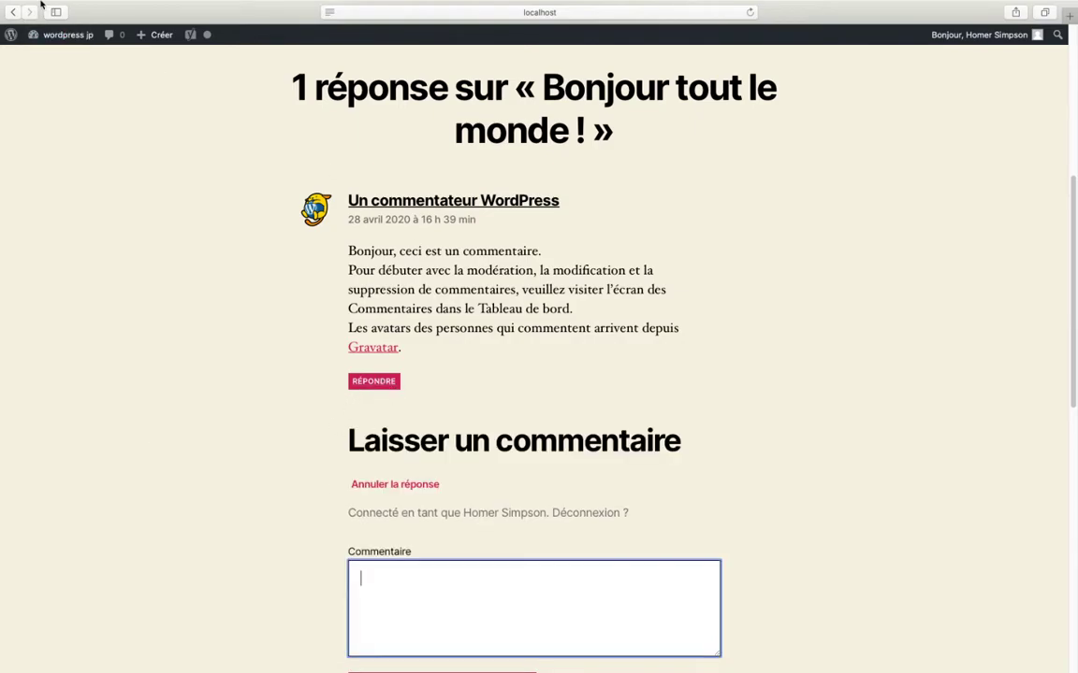
left_click(13, 11)
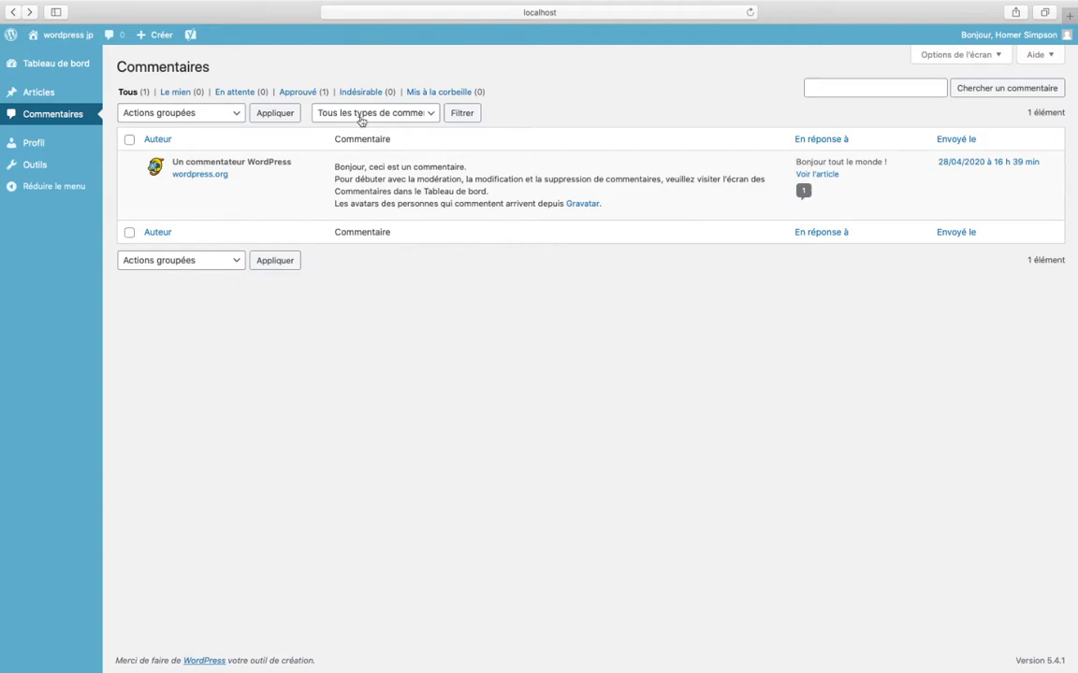
- Check Profil, collapse the admin menu, visit the empty Outils page, and re-expand the menu
left_click(55, 136)
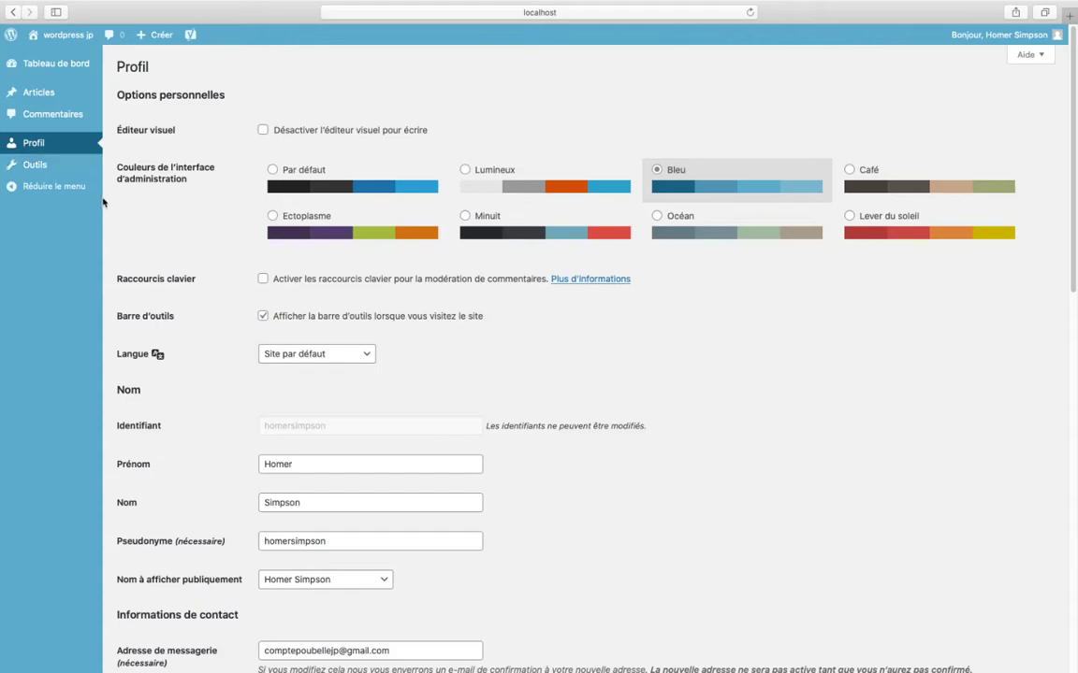
scroll(305, 223, "down", 15)
scroll(233, 223, "up", 15)
left_click(41, 187)
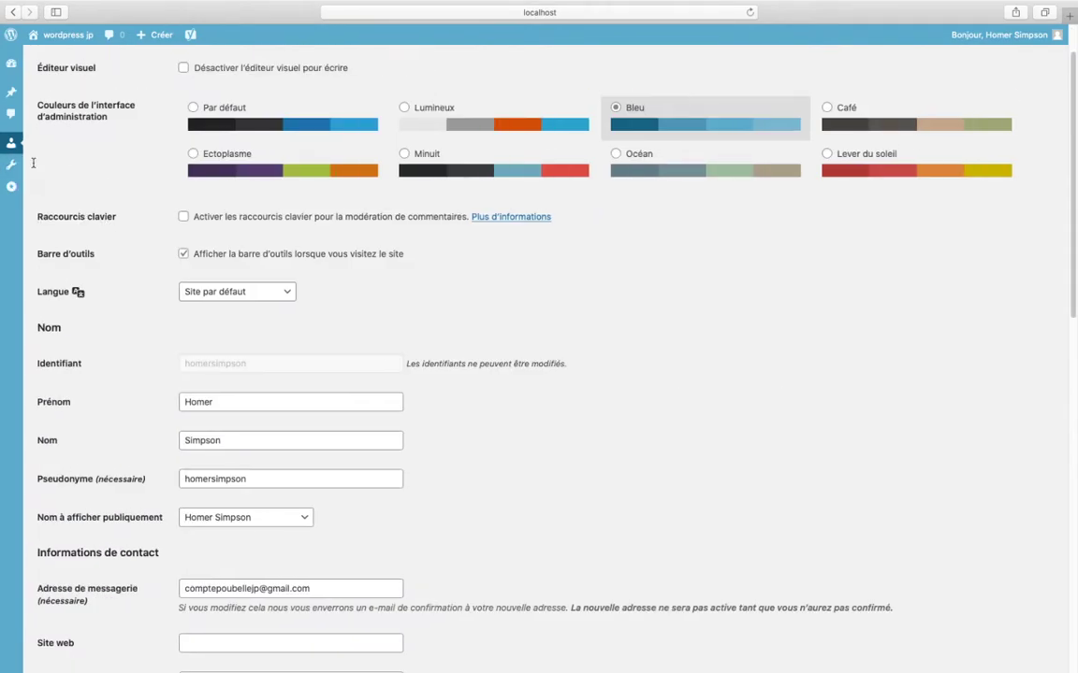
left_click(11, 164)
left_click(12, 188)
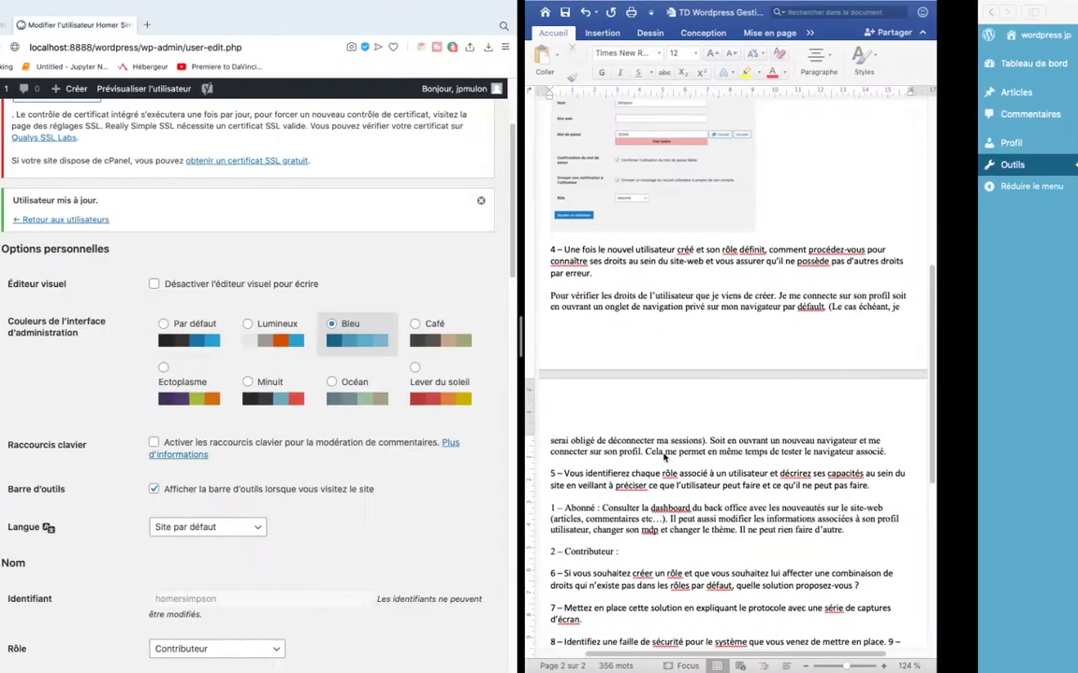
left_click_drag(517, 418, 660, 418)
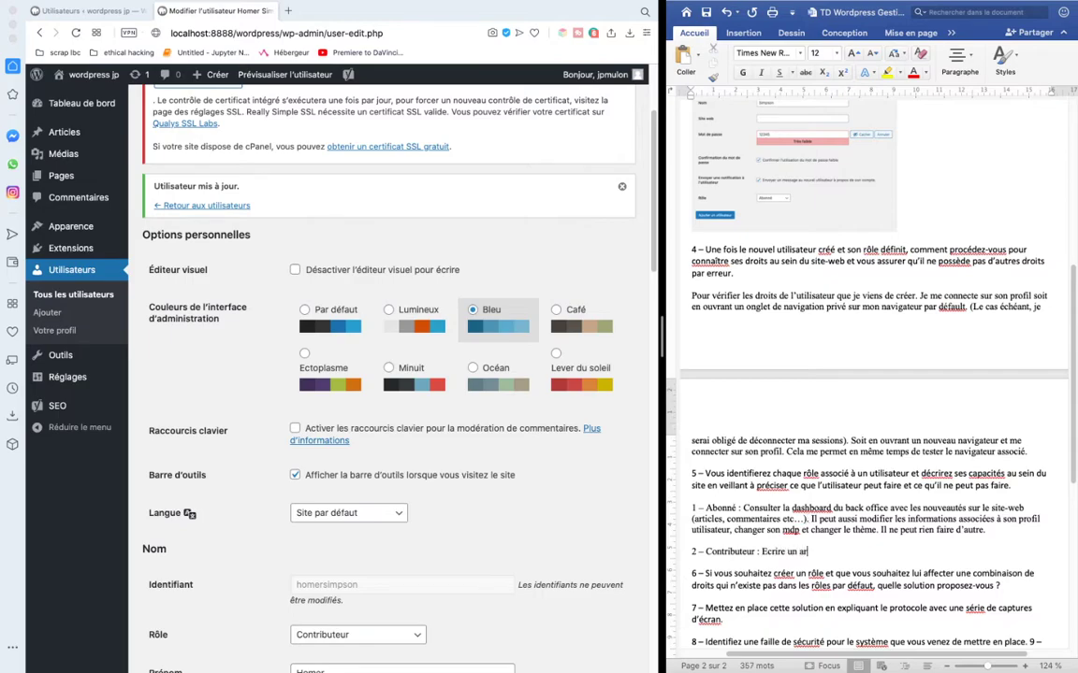
- Note that a Contributor writes and submits articles for review but cannot administer comments or articles
type("mettre en relecture. Ne peut")
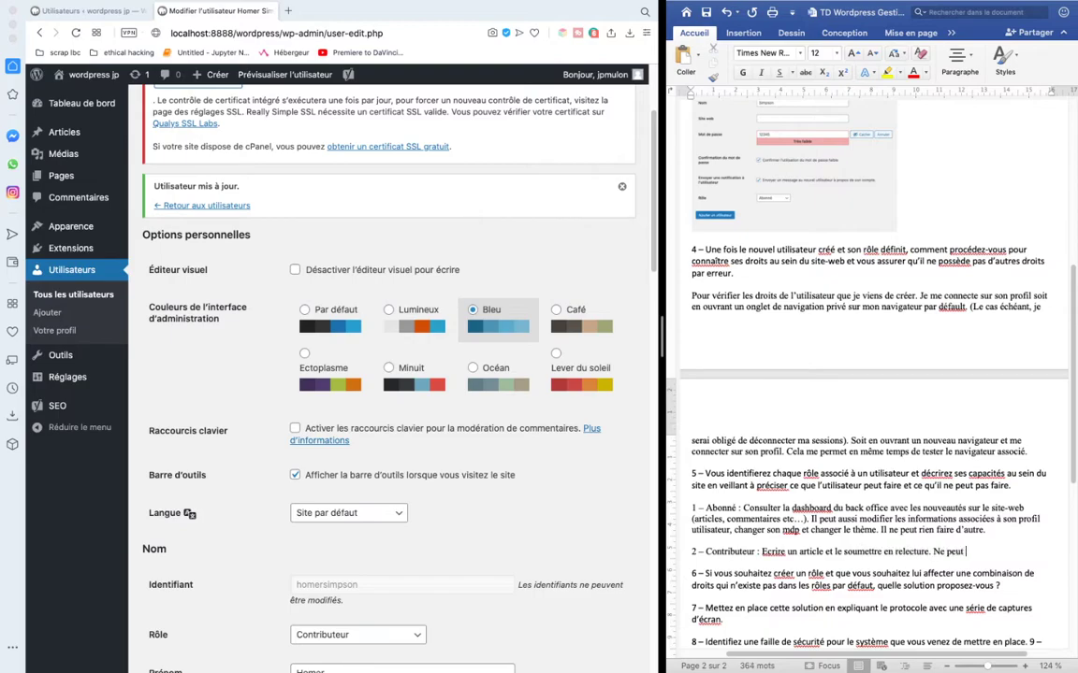
type("nistrer les commentaires ni les articles.")
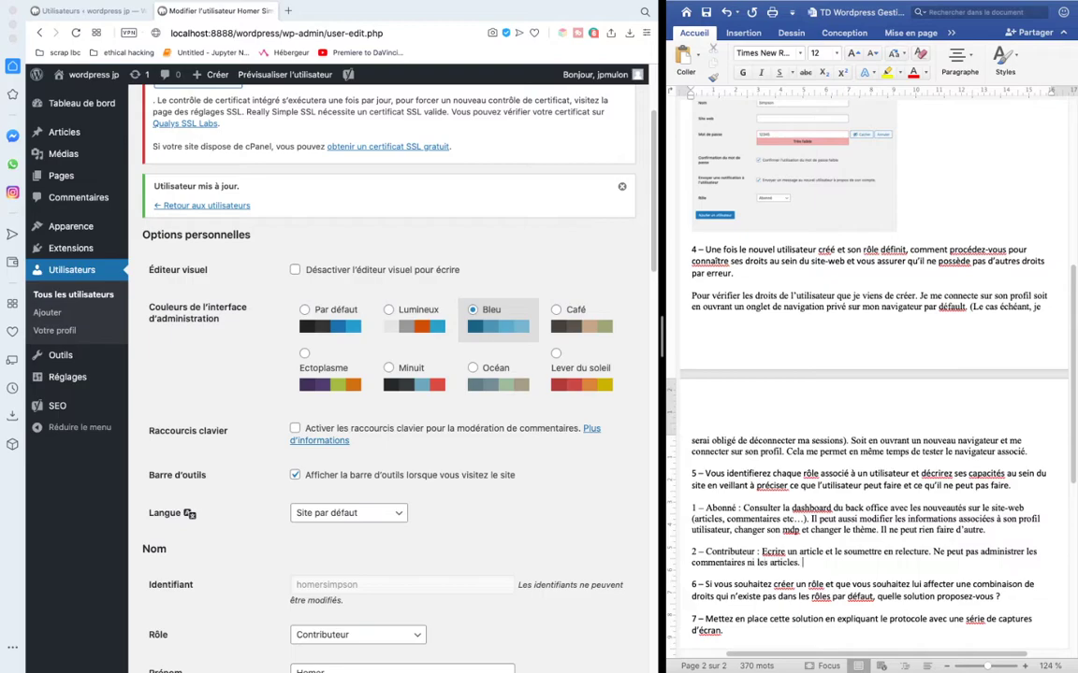
key("Return")
key("Return")
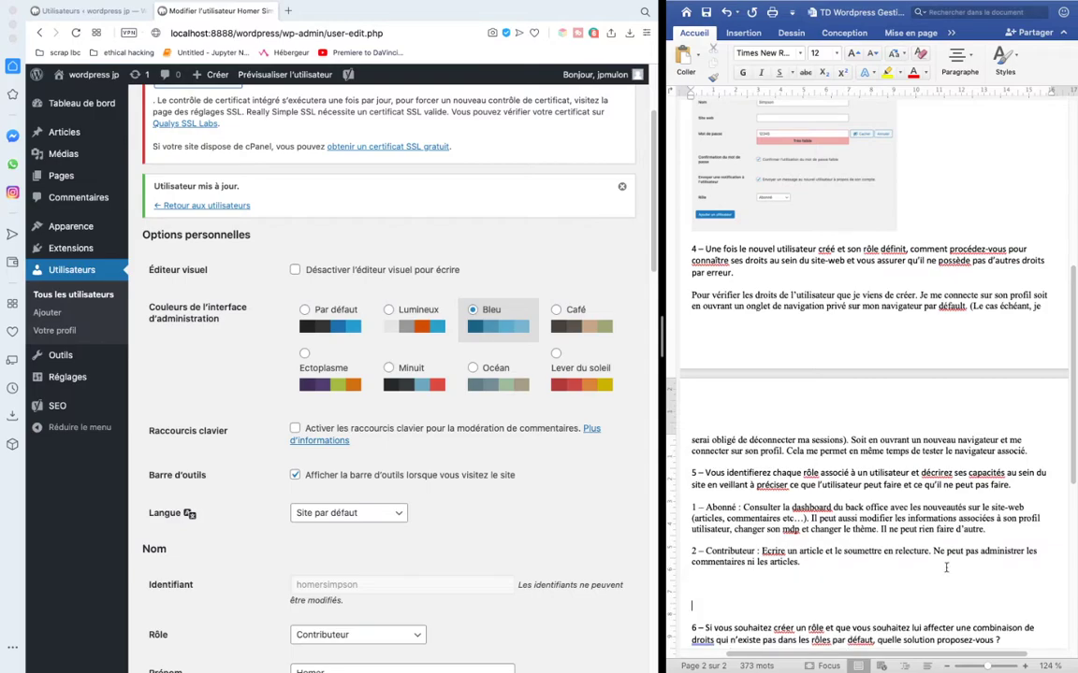
scroll(337, 486, "down", 5)
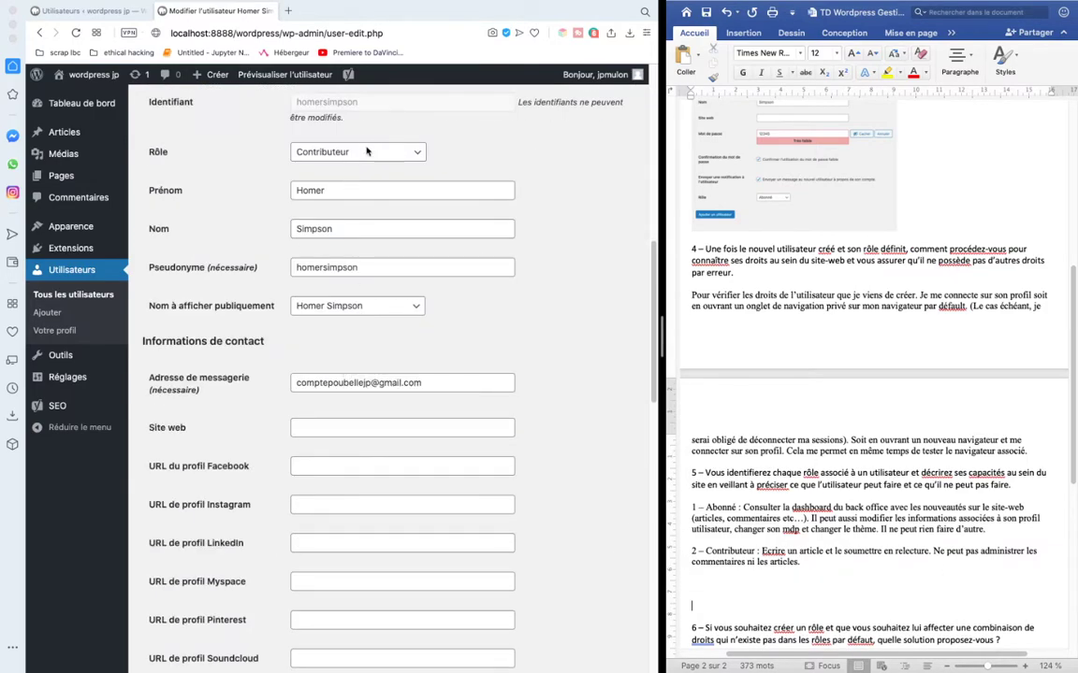
- Set the test user's role to Auteur and add the entry '3 - L'auteur' in Word
left_click(330, 151)
left_click(367, 171)
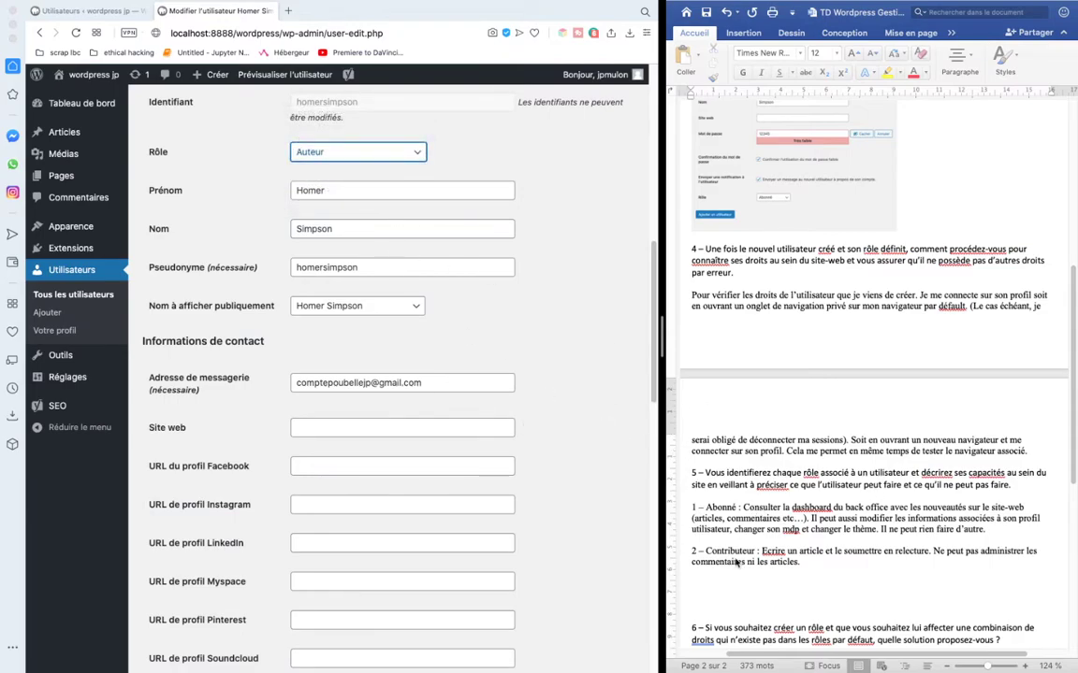
left_click(417, 153)
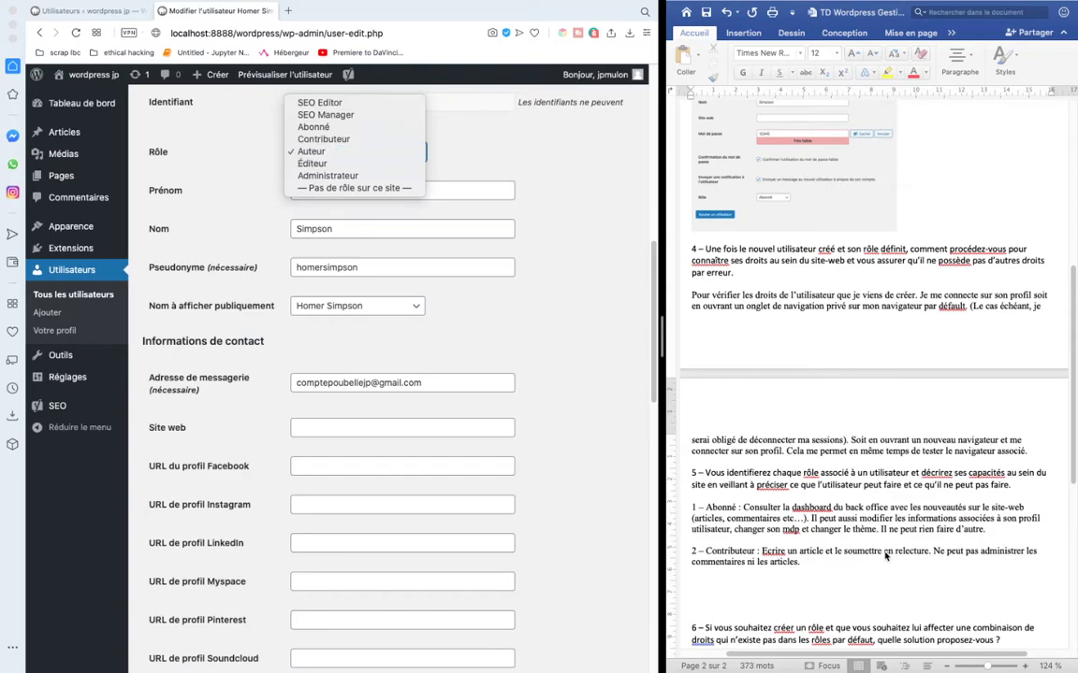
left_click(765, 586)
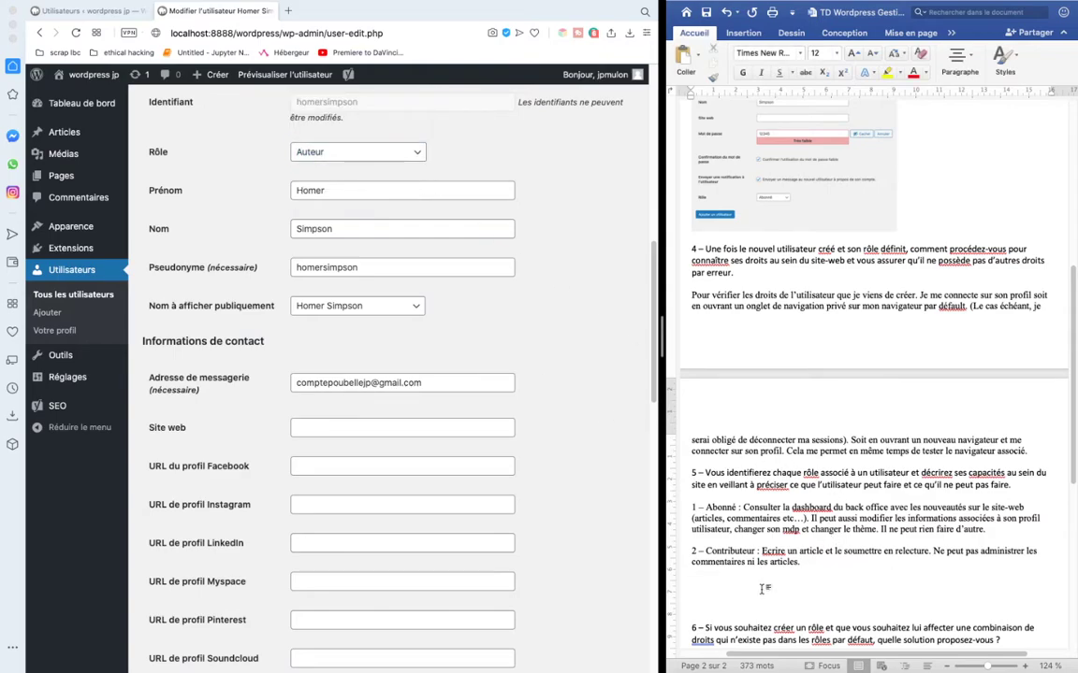
type("3 - L'auteur :")
- Save the user's profile and switch to the Author's logged-in session
scroll(405, 342, "down", 10)
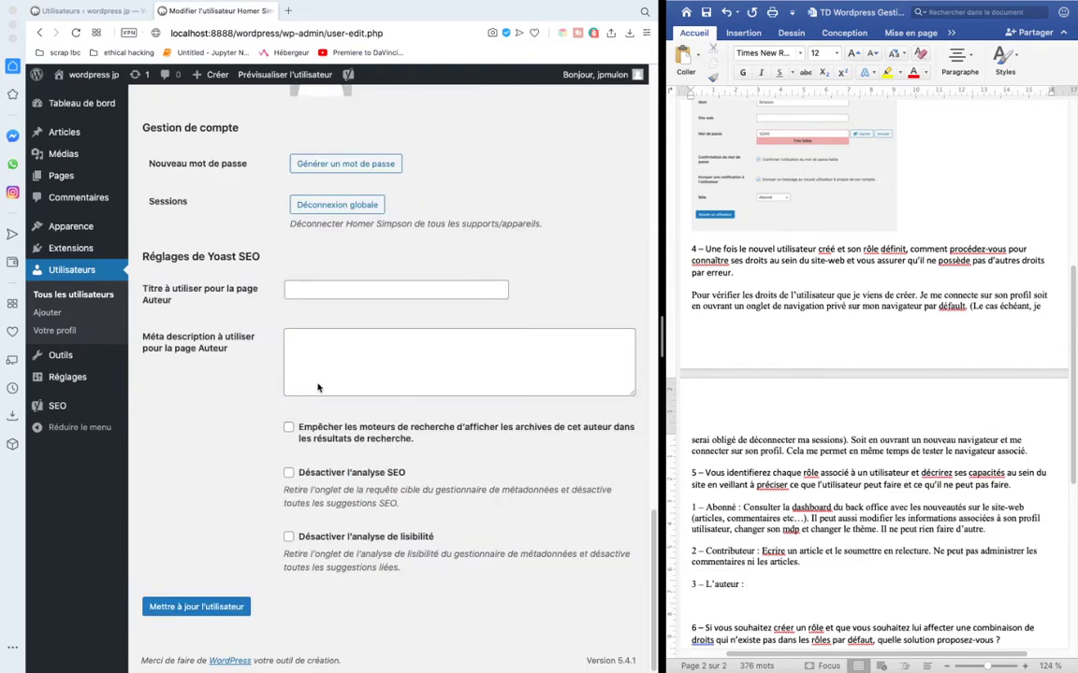
left_click(196, 606)
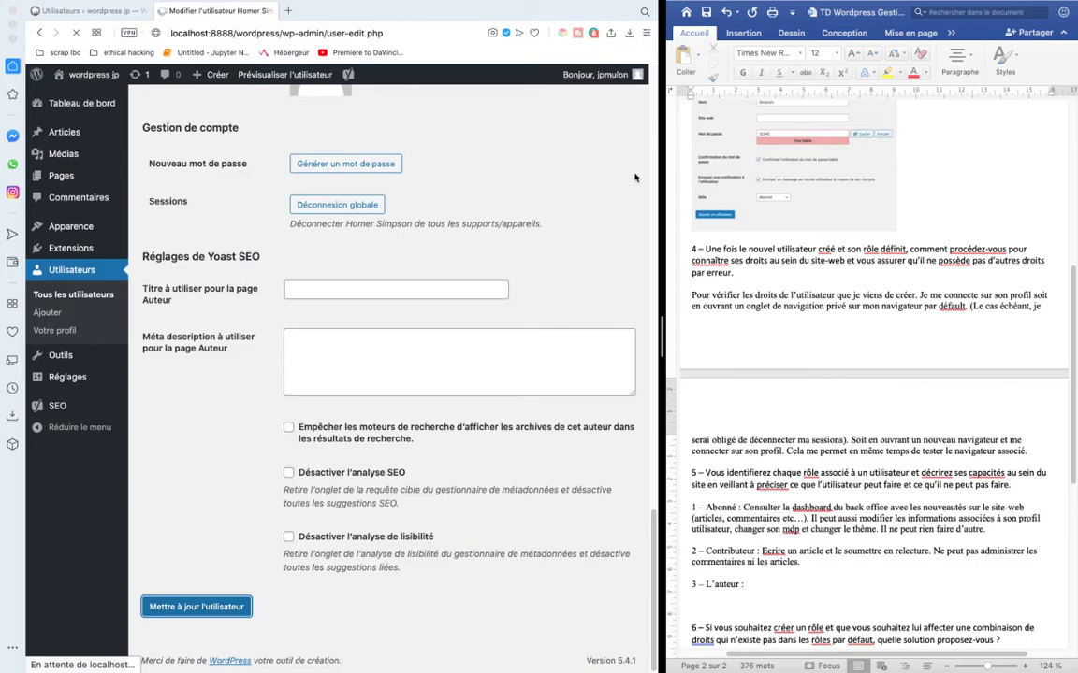
key("ctrl+Right")
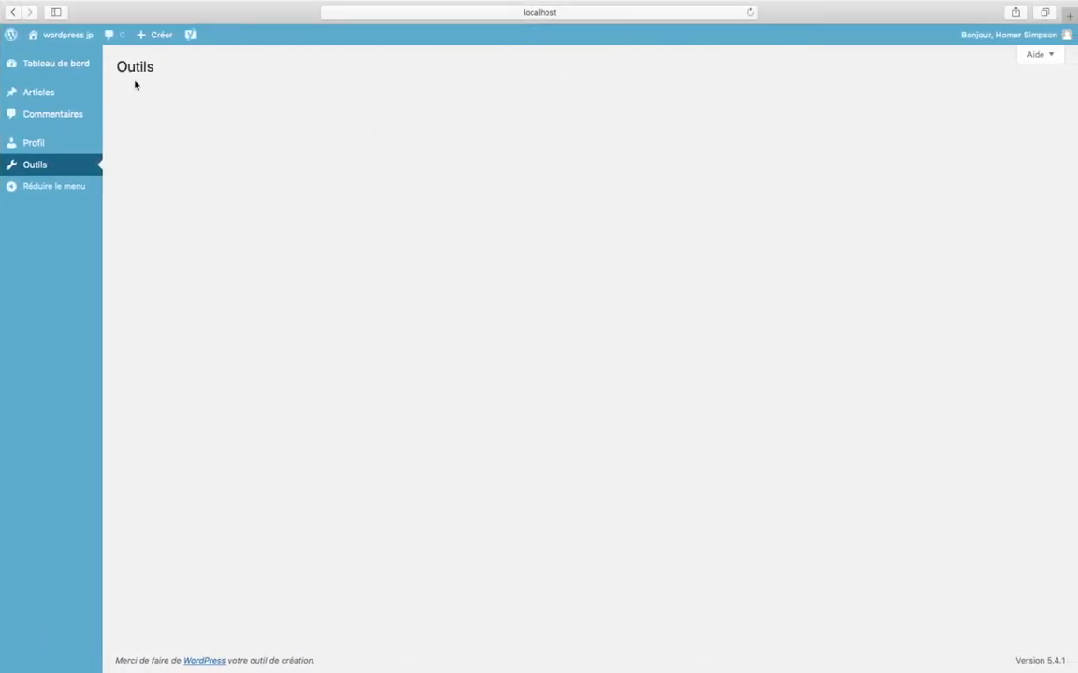
- Reload as the Author, filter comments to « Bonjour tout le monde ! », and inspect Actions groupées
left_click(414, 11)
key("Return")
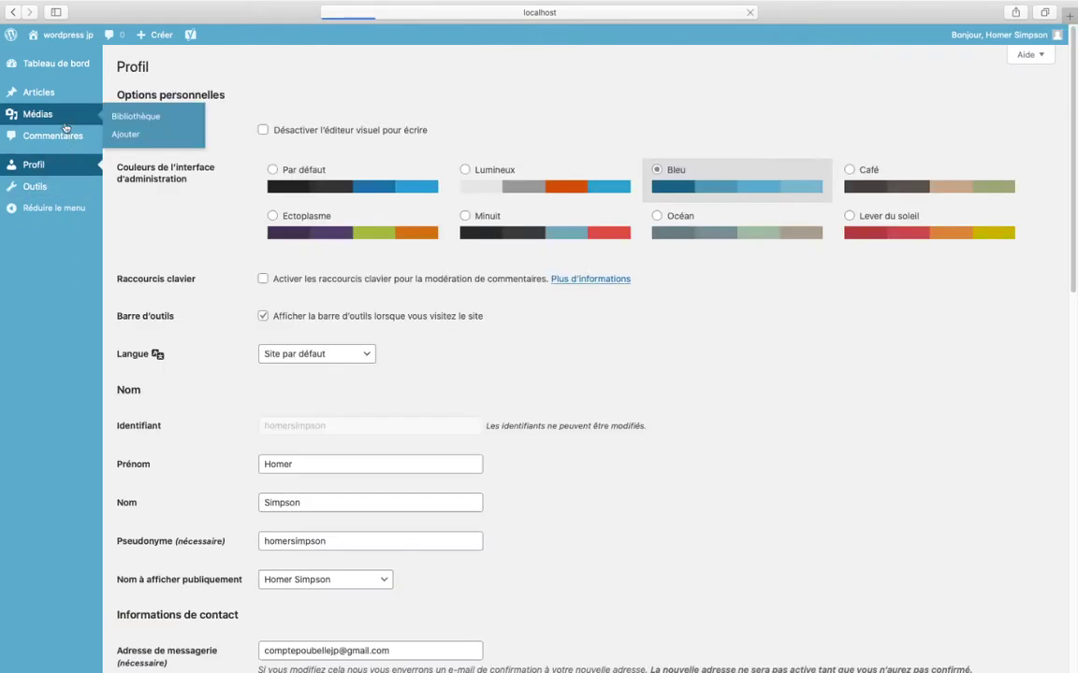
left_click(56, 138)
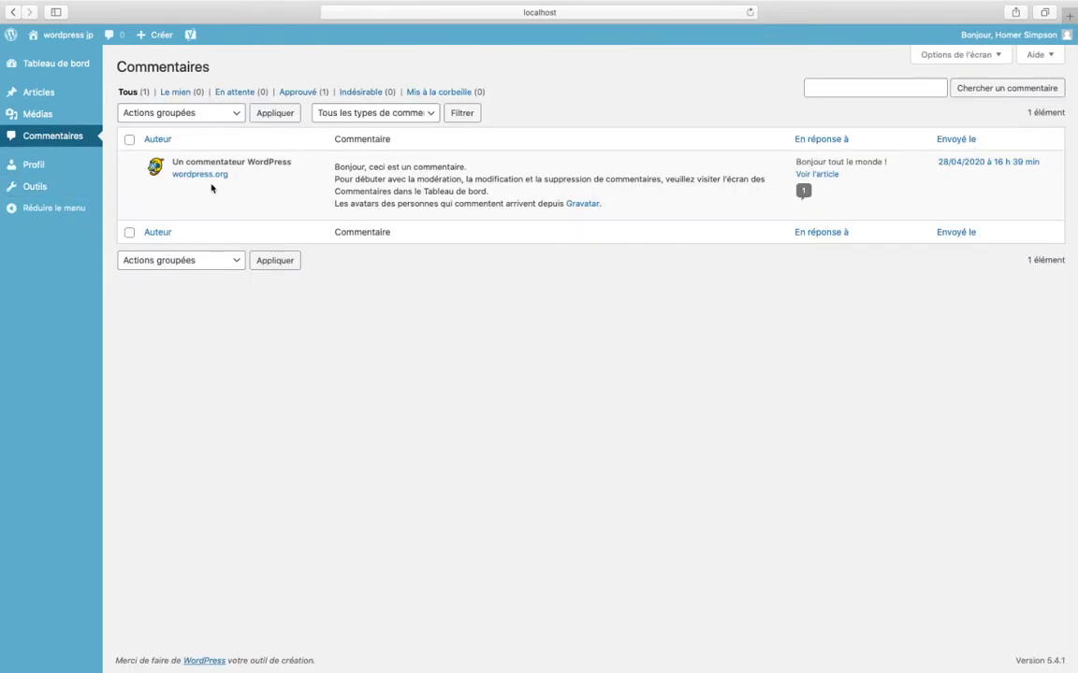
left_click(803, 193)
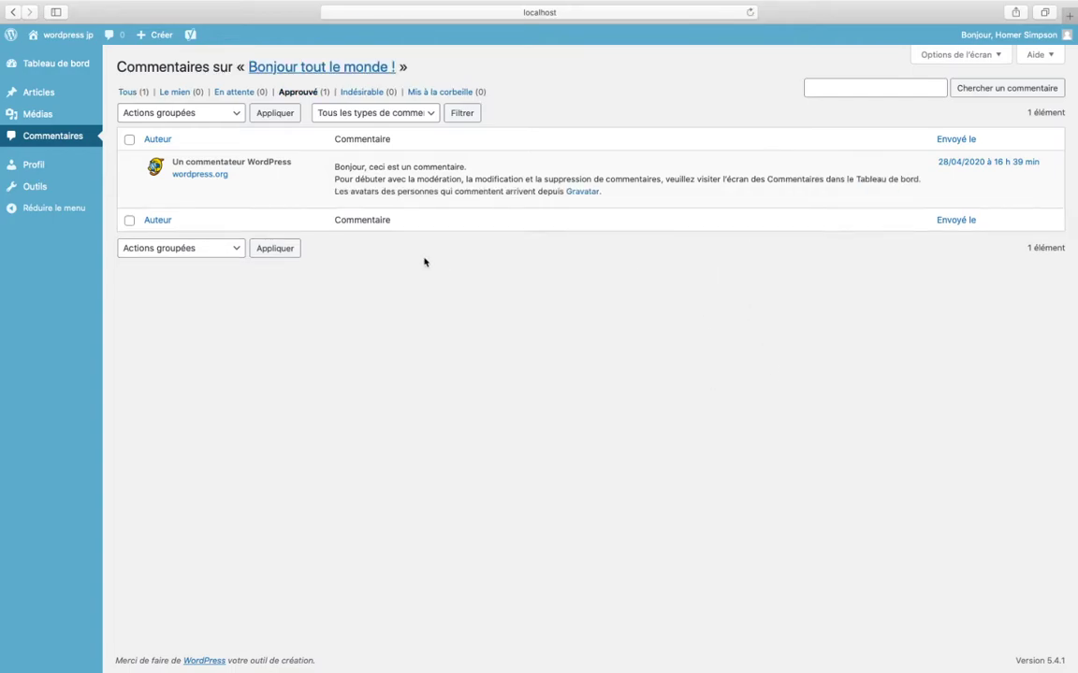
left_click(183, 114)
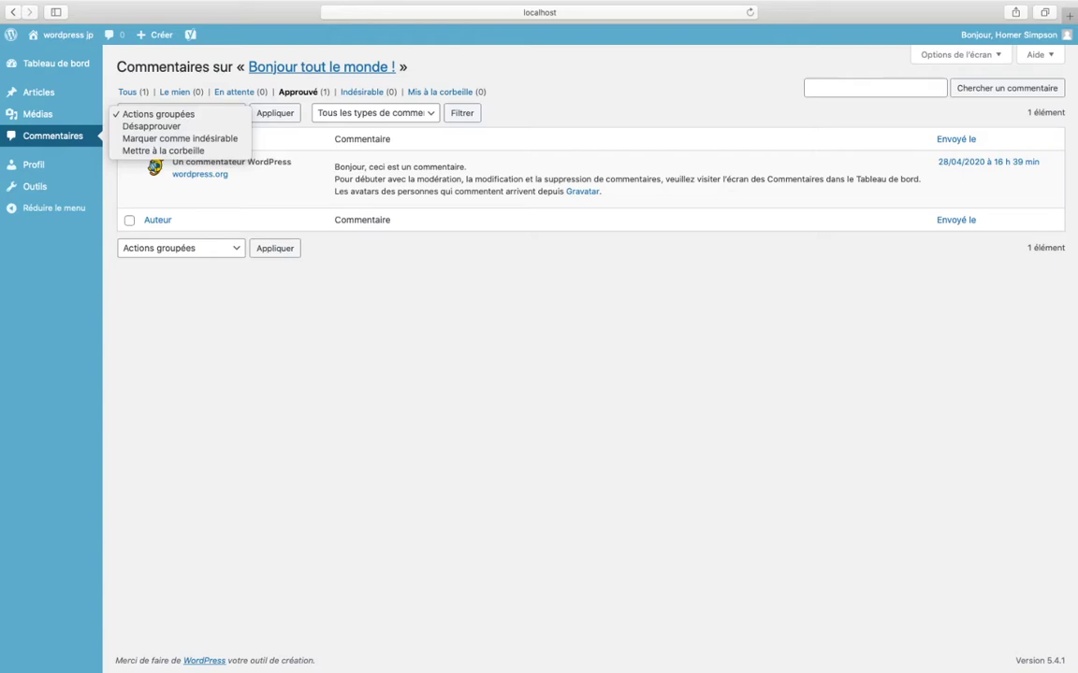
key("Escape")
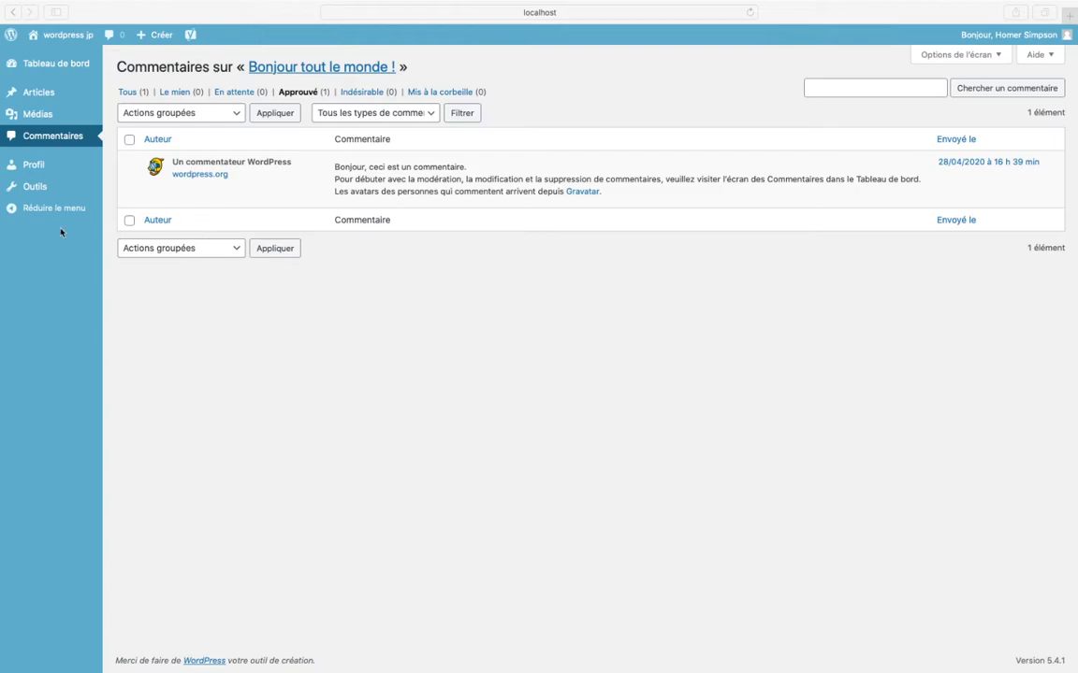
- Open the contributor's pending article for editing and add 'dededede' to its paragraph
left_click(43, 92)
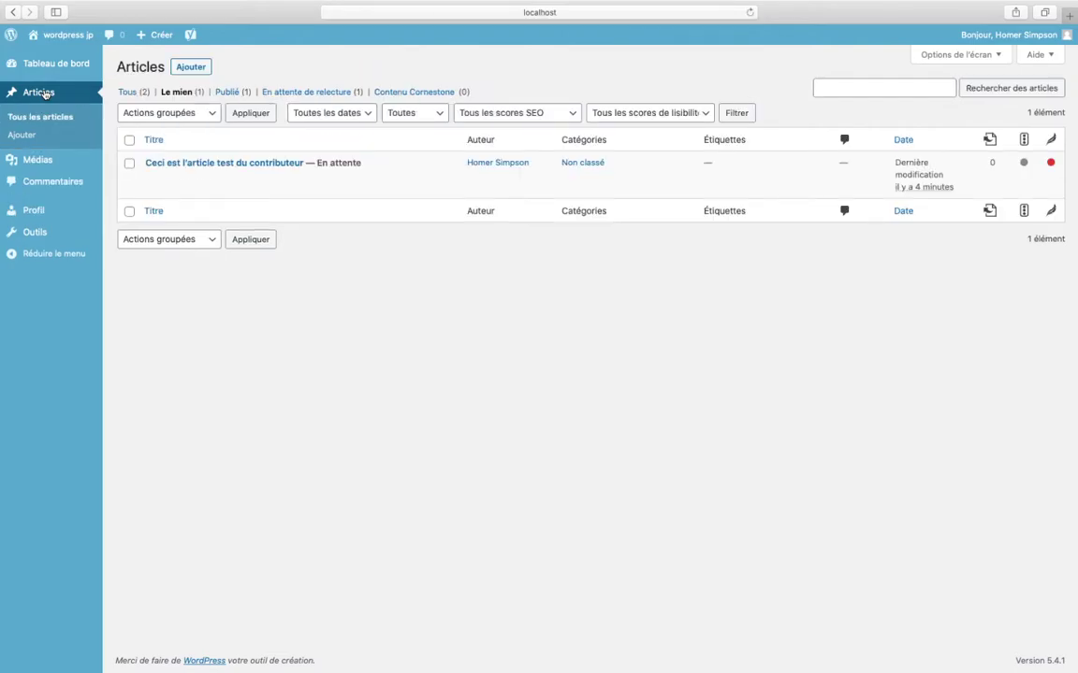
mouse_move(221, 168)
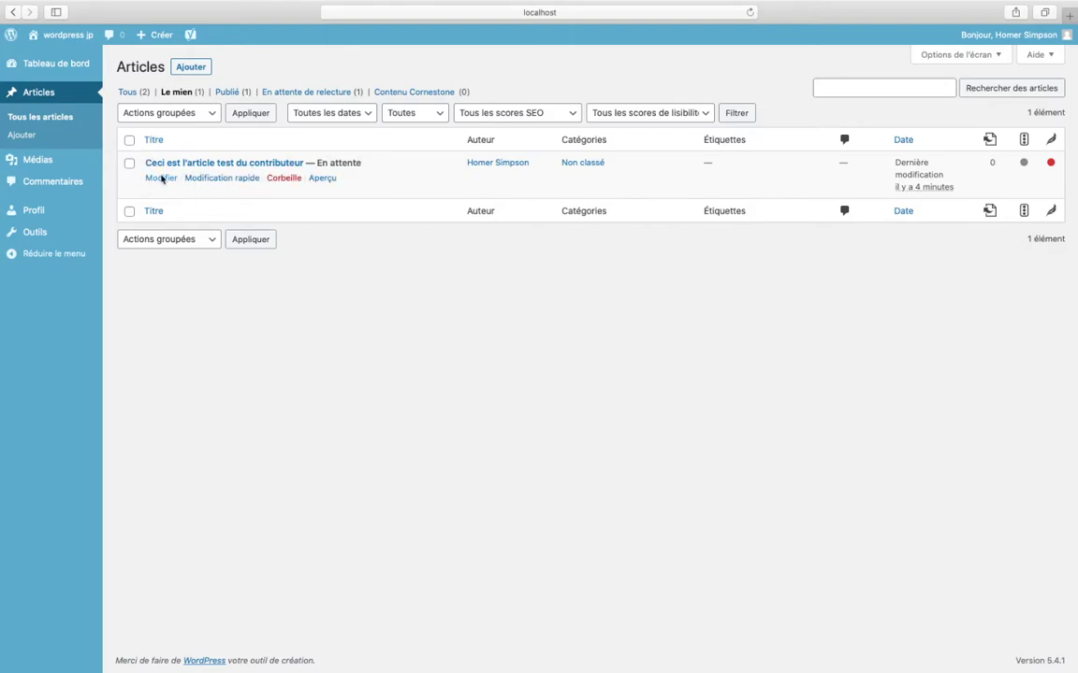
left_click(161, 180)
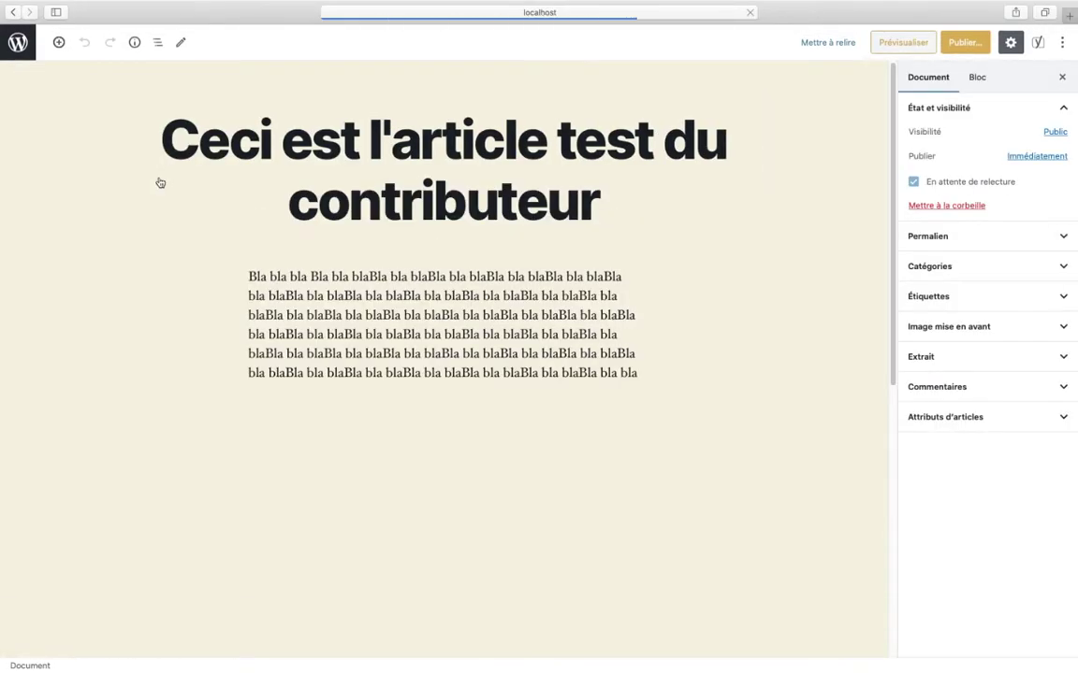
left_click(413, 327)
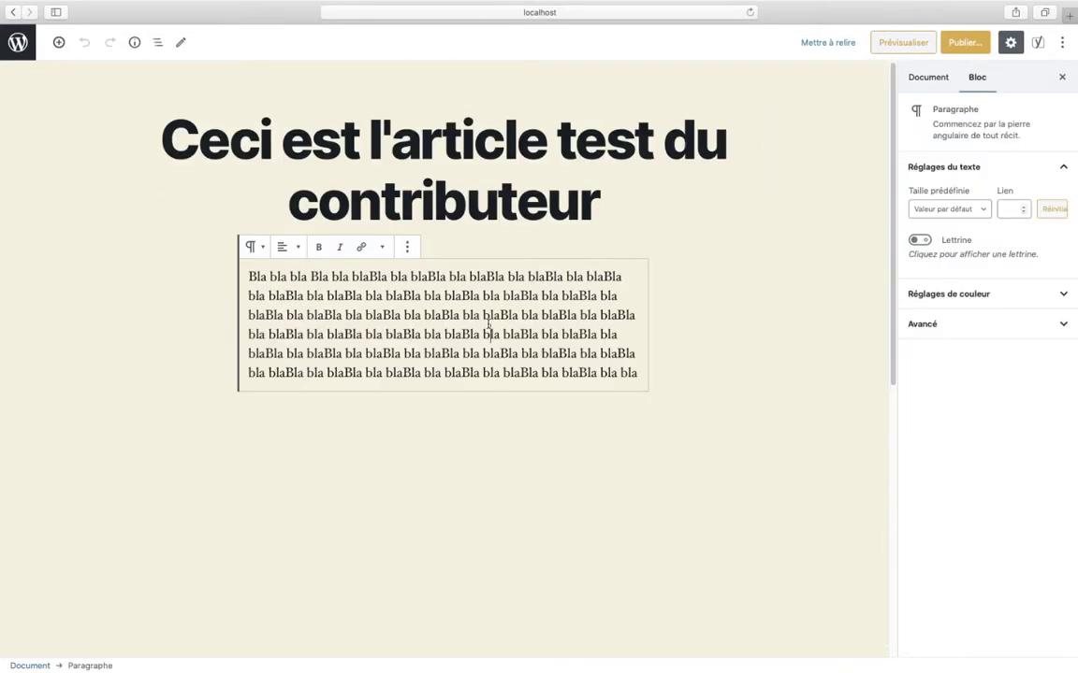
type("dededede")
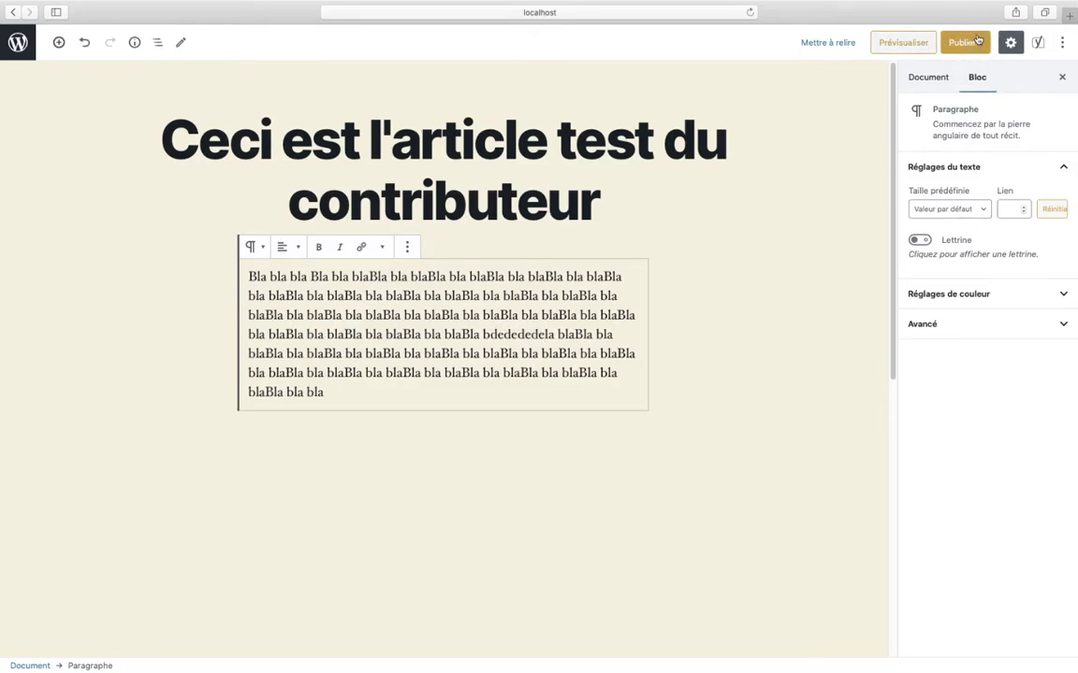
- Publish the edited article and open the empty Médias library
left_click(963, 43)
left_click(977, 43)
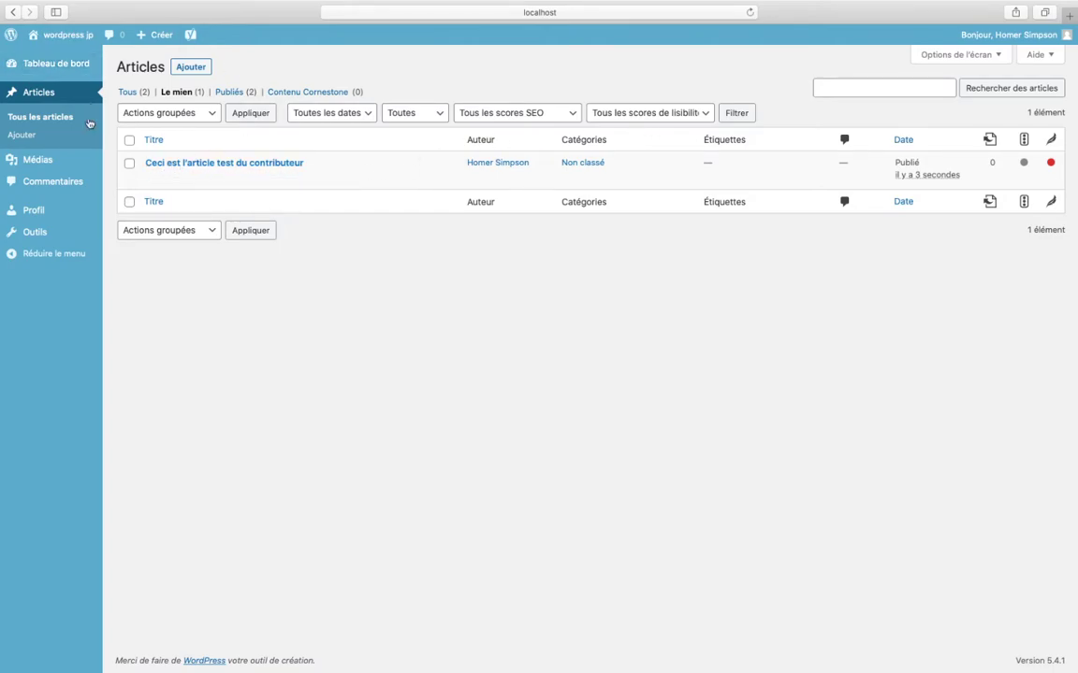
left_click(29, 165)
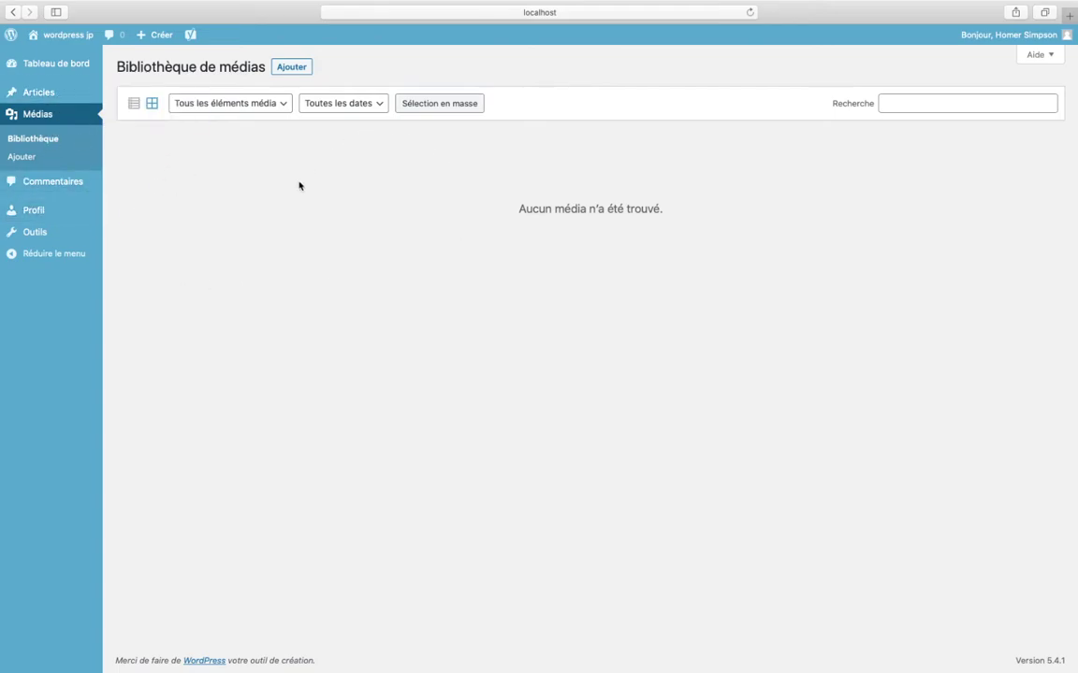
- As Author, filter comments to 'Bonjour tout le monde !', check type filters, select-all and bulk actions
left_click(56, 182)
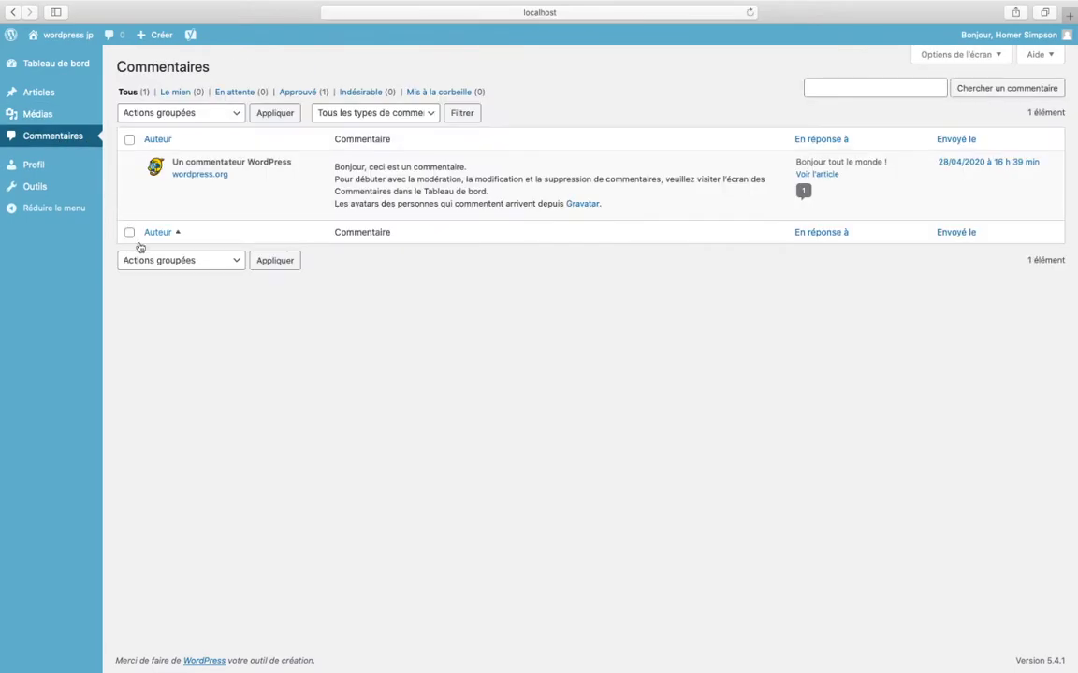
left_click(801, 193)
left_click(378, 113)
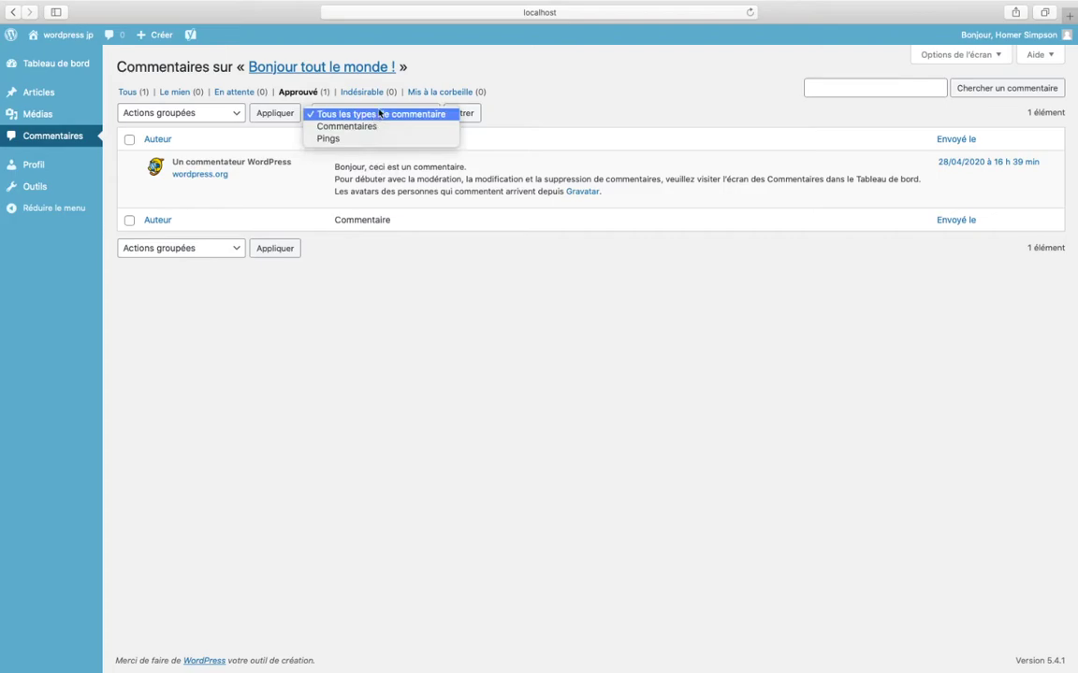
left_click(335, 113)
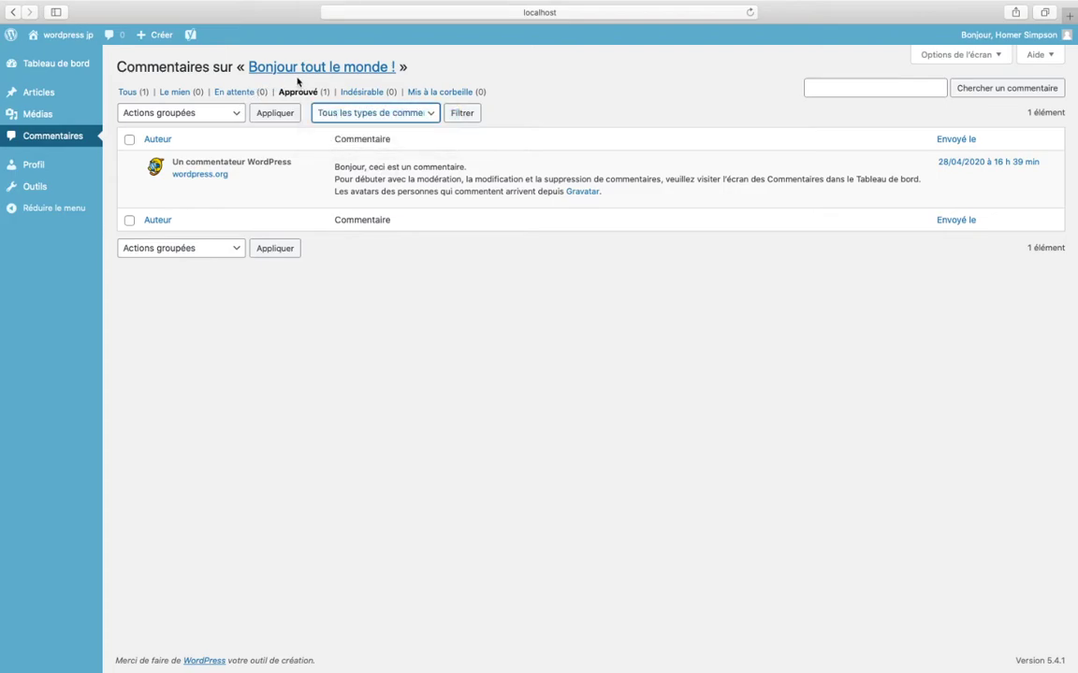
left_click(129, 138)
left_click(129, 140)
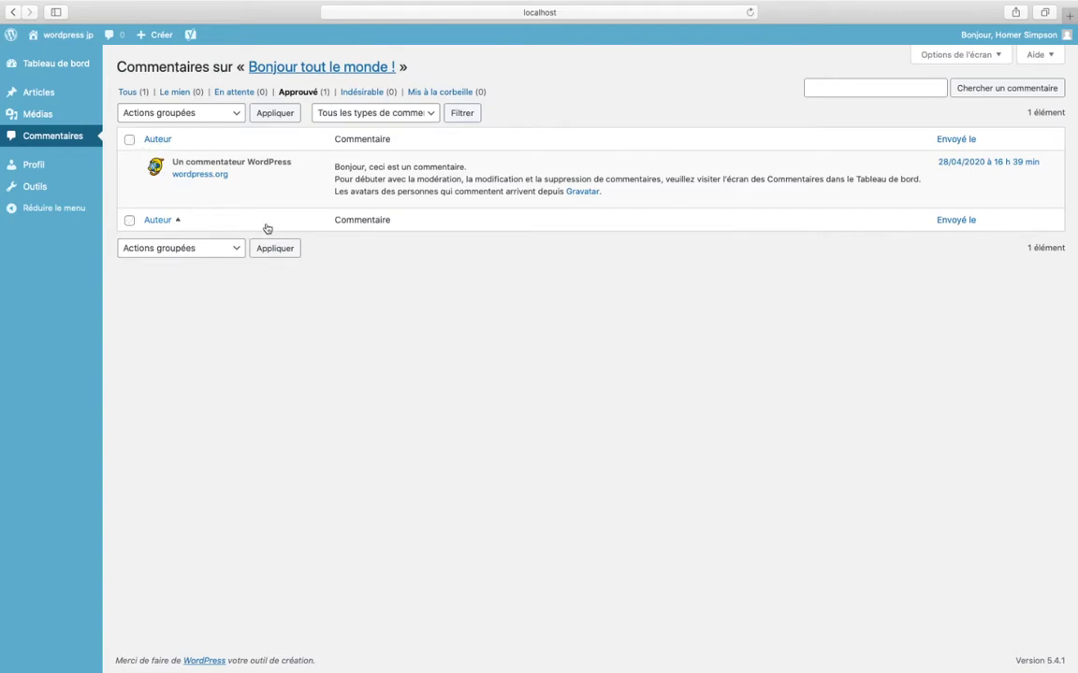
left_click(234, 247)
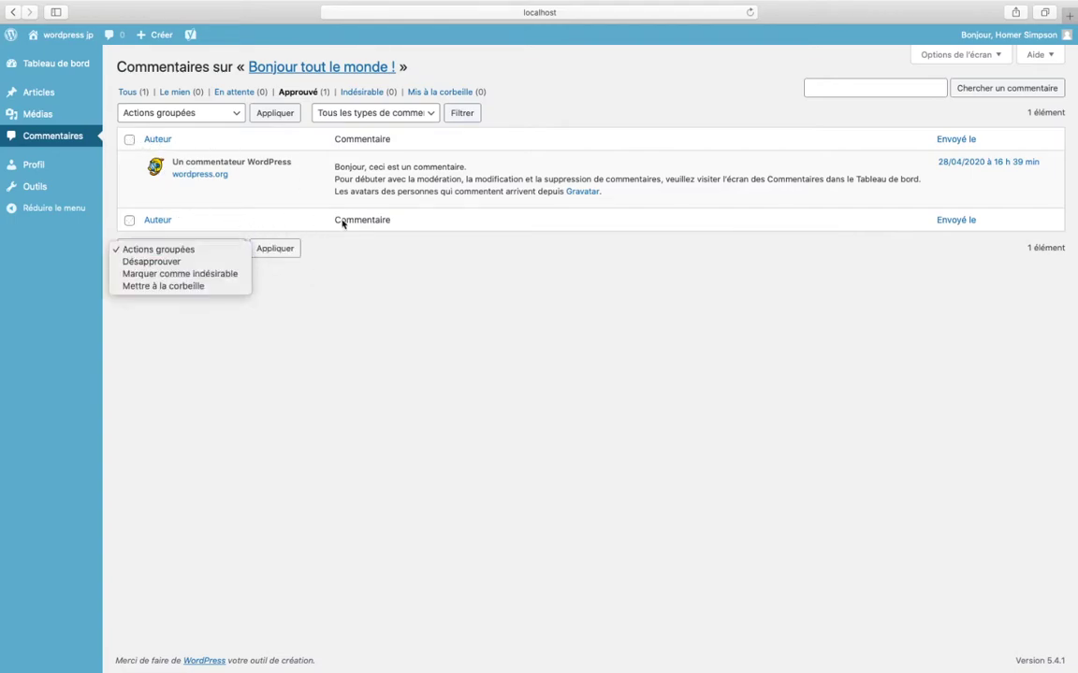
left_click(418, 152)
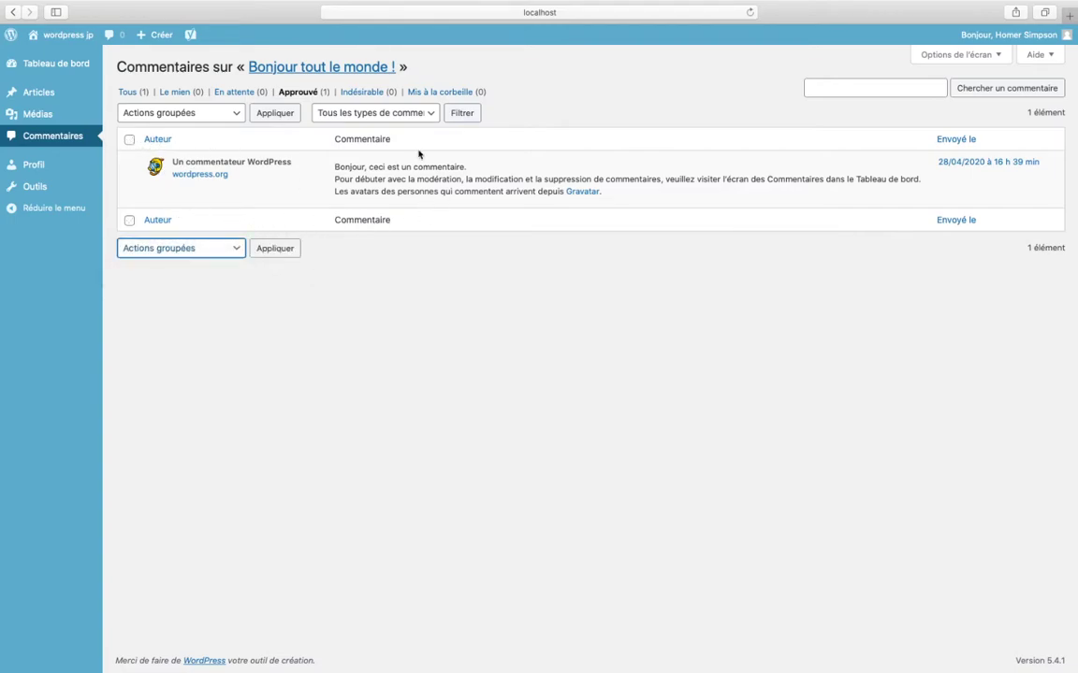
- Look through the Author's Profil, Tableau de bord and Outils pages
left_click(35, 167)
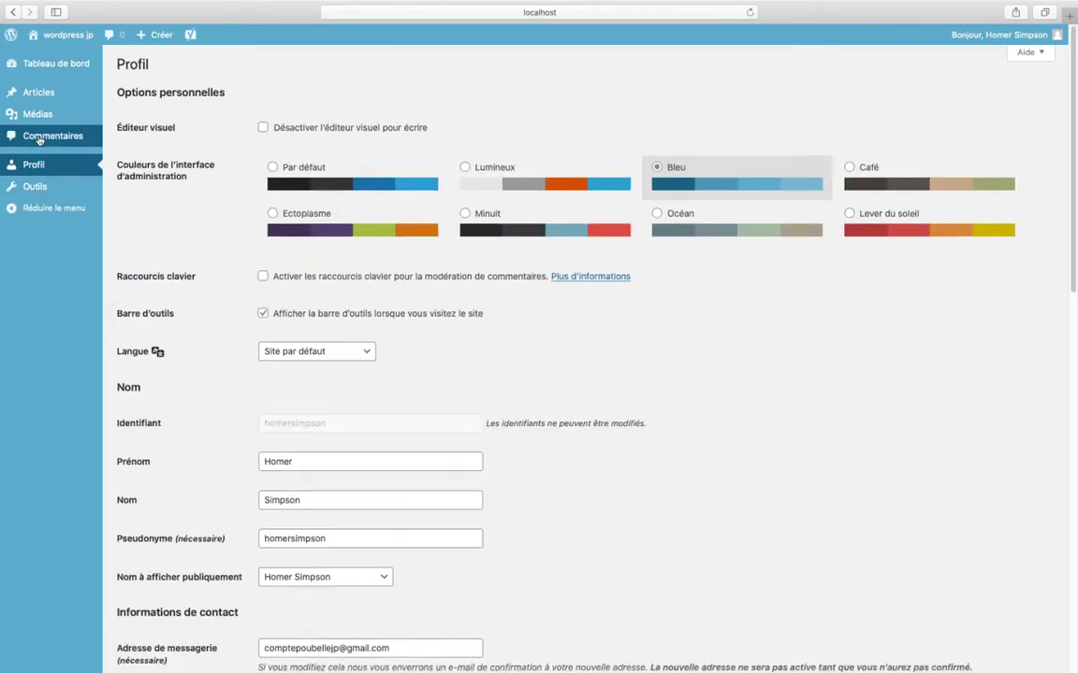
scroll(51, 70, "down", 1)
left_click(54, 63)
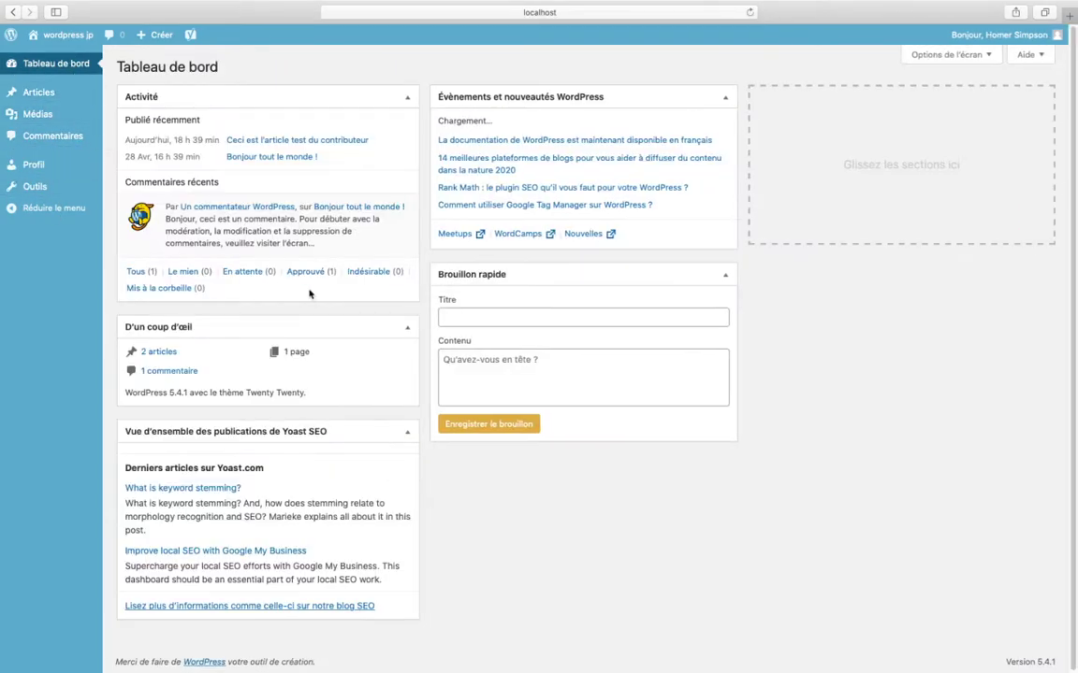
scroll(321, 337, "down", 2)
scroll(315, 335, "up", 2)
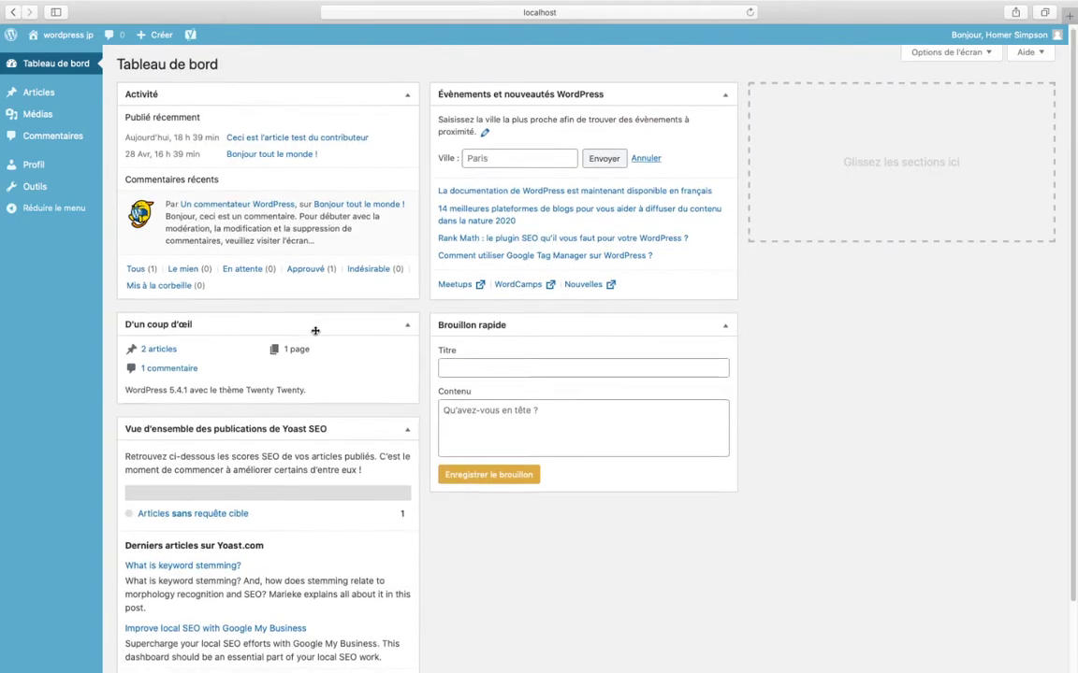
left_click(35, 186)
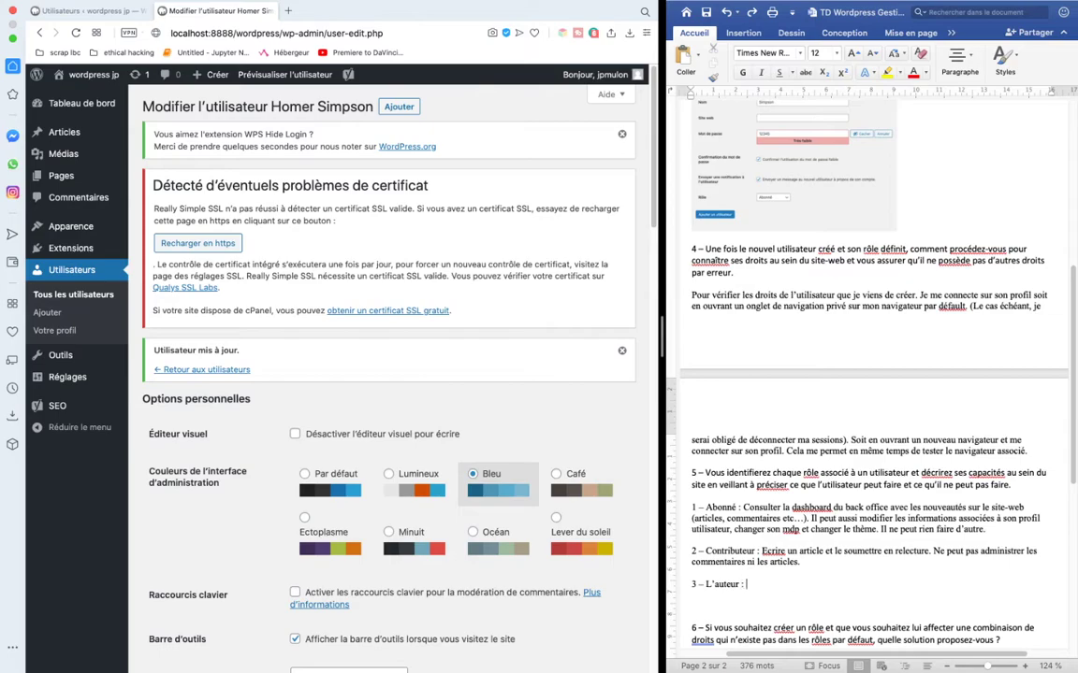
- Write 'Ecrire, modifier et publier des articles, y compris' as the Author's capabilities in Word
type("Ecrire ; m")
key("BackSpace")
key("BackSpace")
key("BackSpace")
key("BackSpace")
type(", modifier et publici")
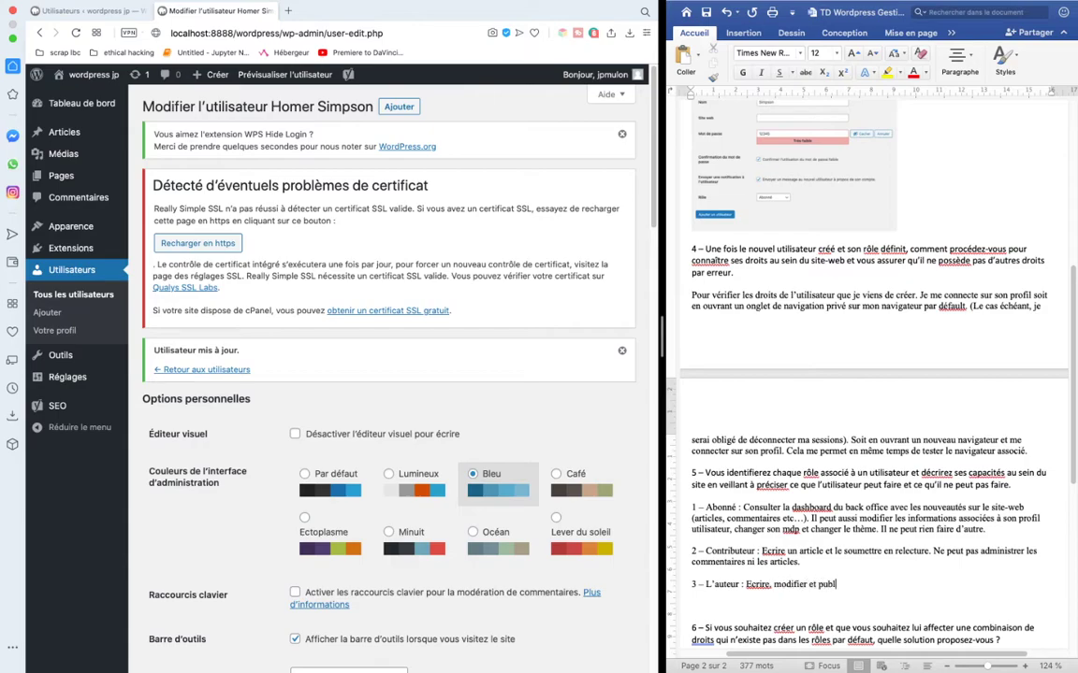
type(" des articles, y conmpris")
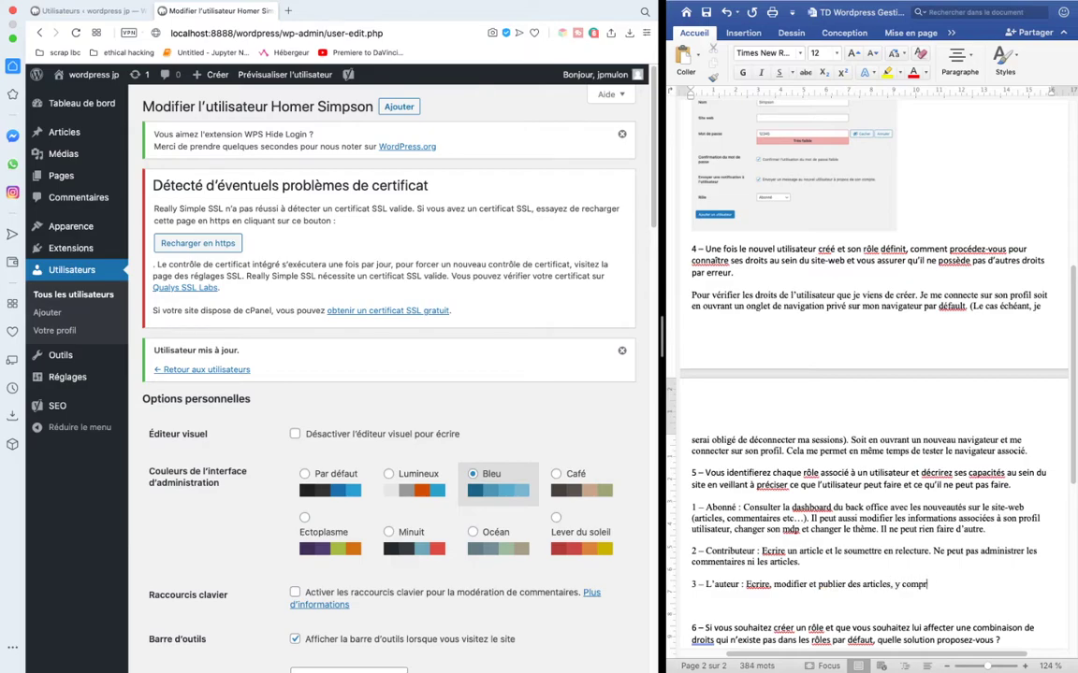